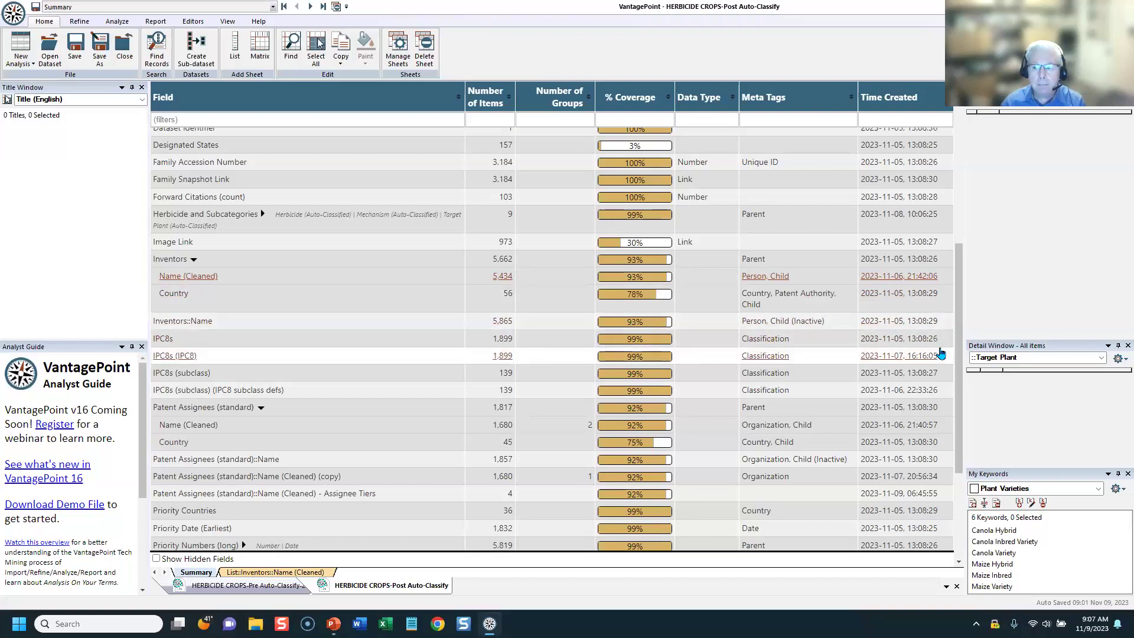
Create a Profile Table report from the HERBICIDE-2 template.
{"action": "left_click_drag", "start_coordinate": [959, 314], "coordinate": [955, 177]}
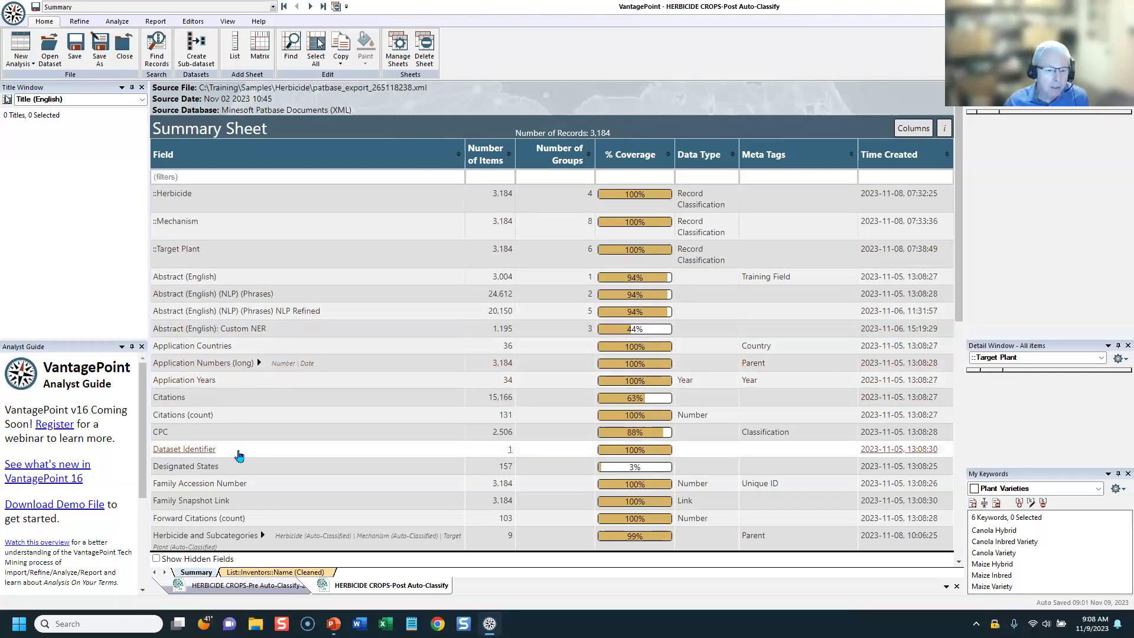
{"action": "scroll", "coordinate": [238, 455], "scroll_direction": "down", "scroll_amount": 15}
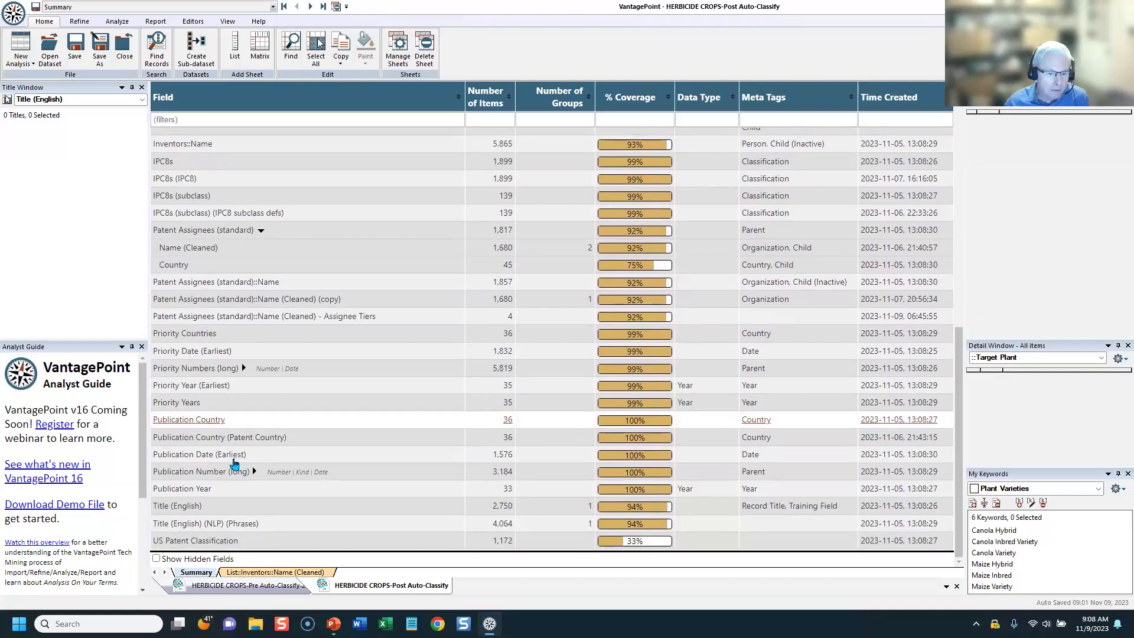
{"action": "scroll", "coordinate": [234, 462], "scroll_direction": "up", "scroll_amount": 15}
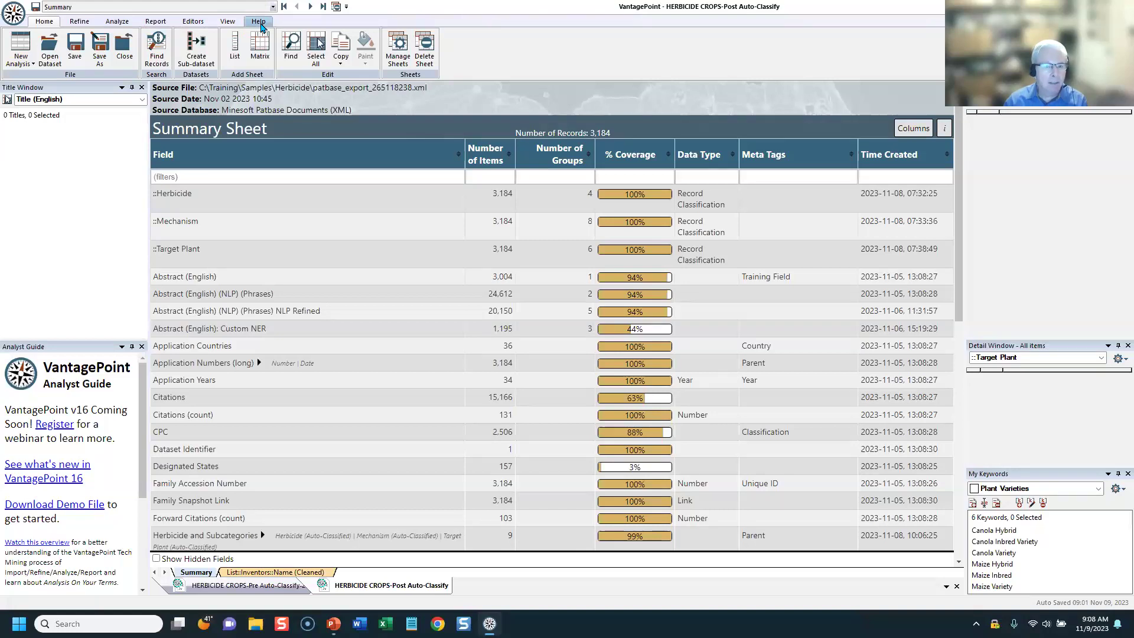
{"action": "left_click", "coordinate": [155, 22]}
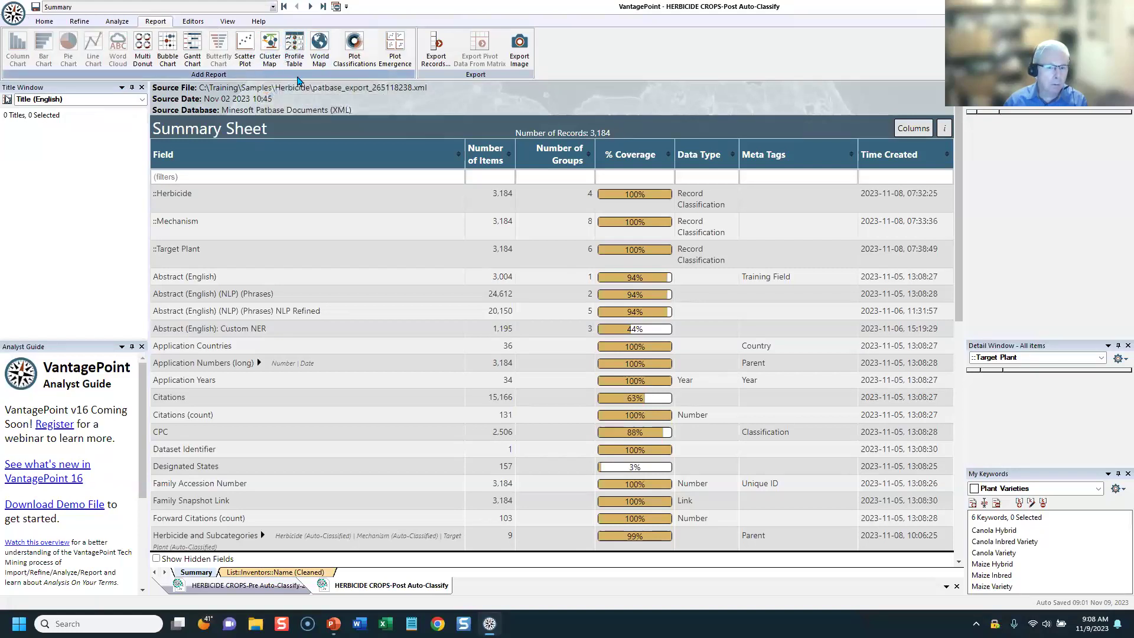
{"action": "left_click", "coordinate": [295, 52]}
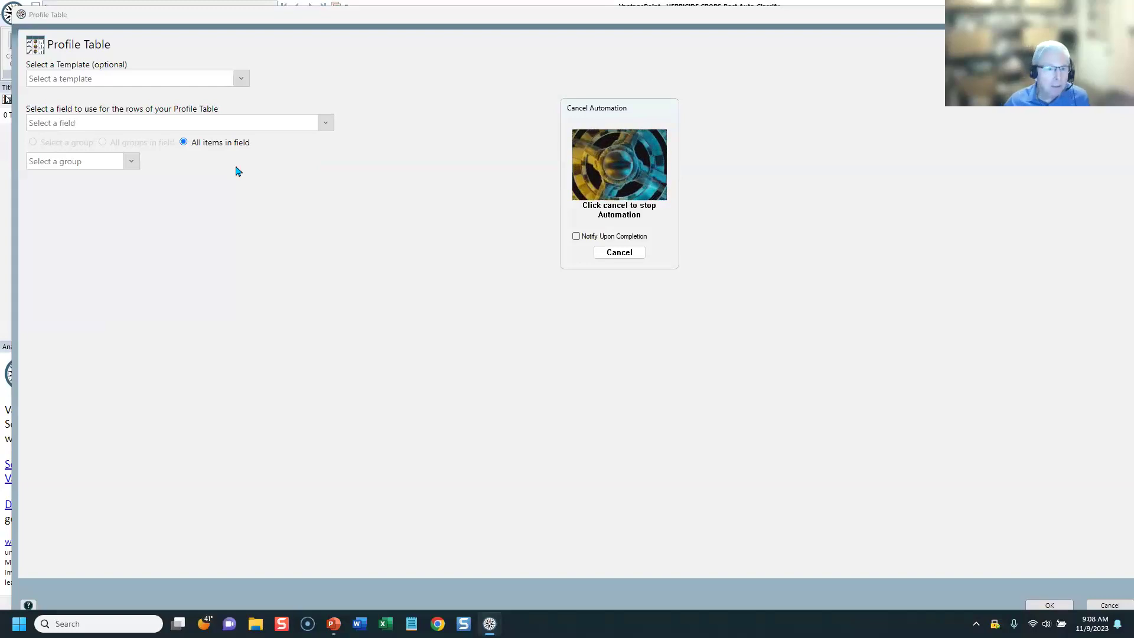
{"action": "left_click", "coordinate": [242, 79]}
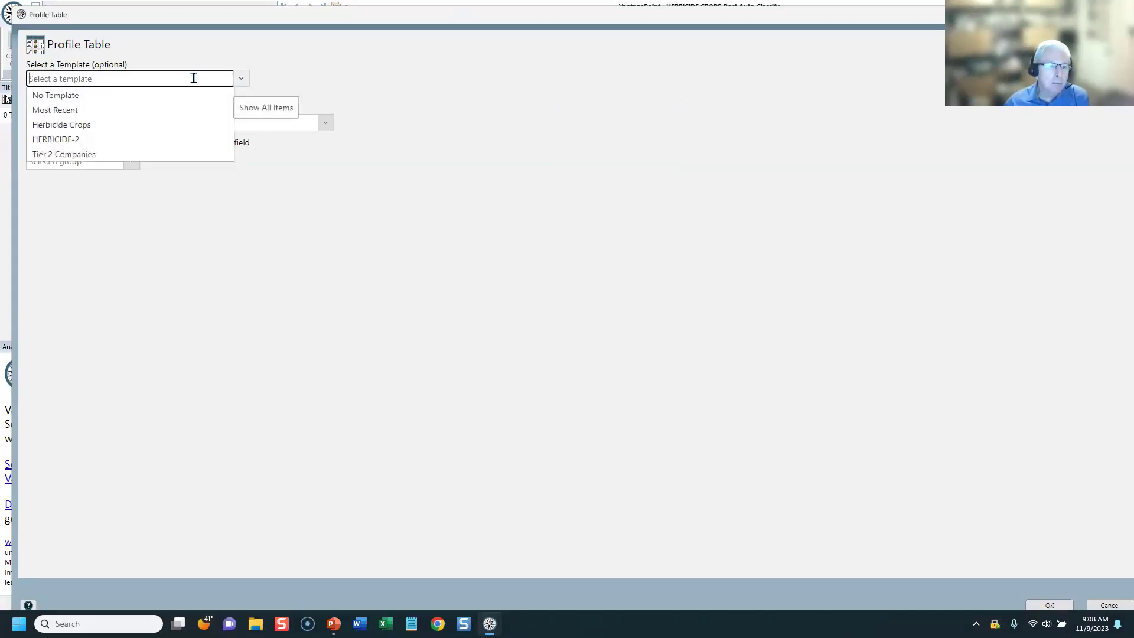
{"action": "left_click", "coordinate": [85, 144]}
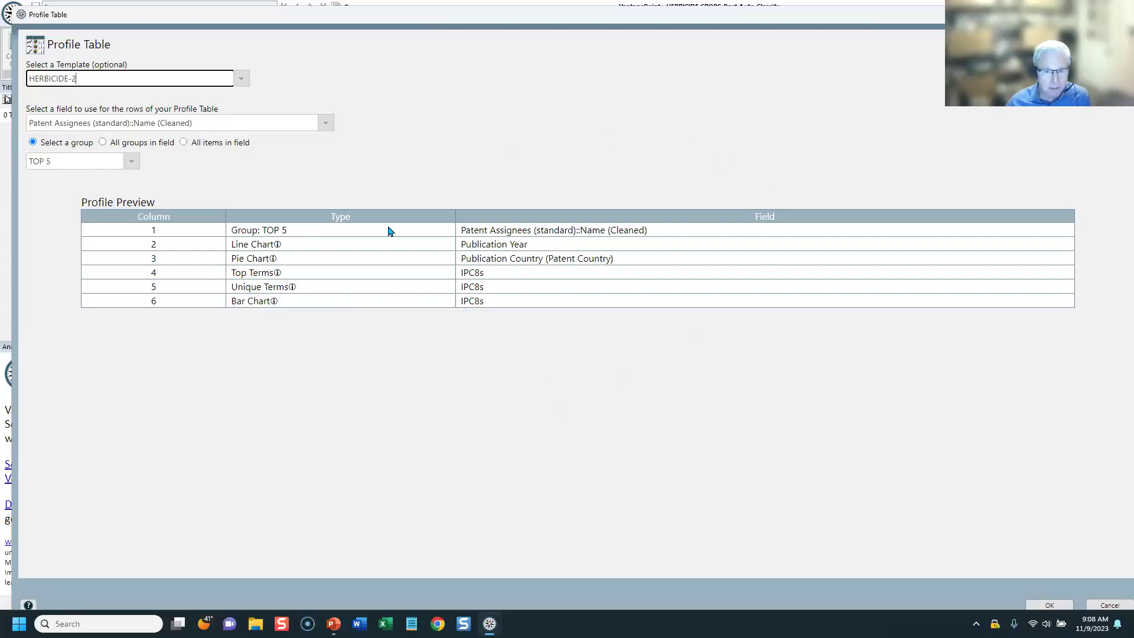
{"action": "left_click", "coordinate": [1049, 606]}
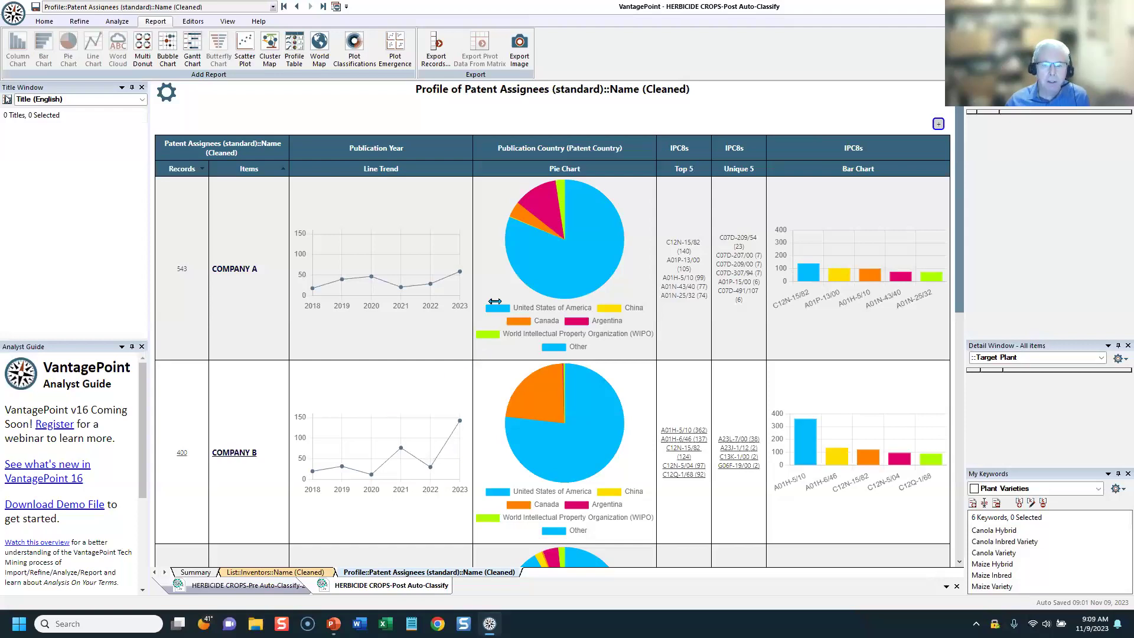
Select the records behind the Canada slice of COMPANY A's pie chart and display their CPC codes in the detail window.
{"action": "left_click", "coordinate": [524, 221]}
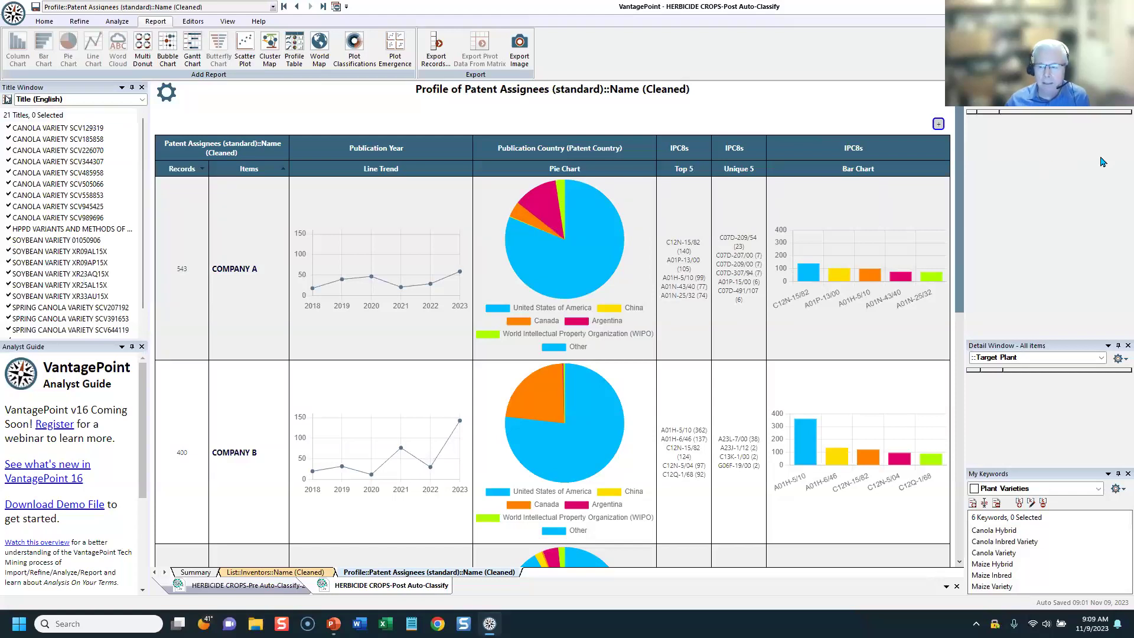
{"action": "left_click", "coordinate": [1103, 110]}
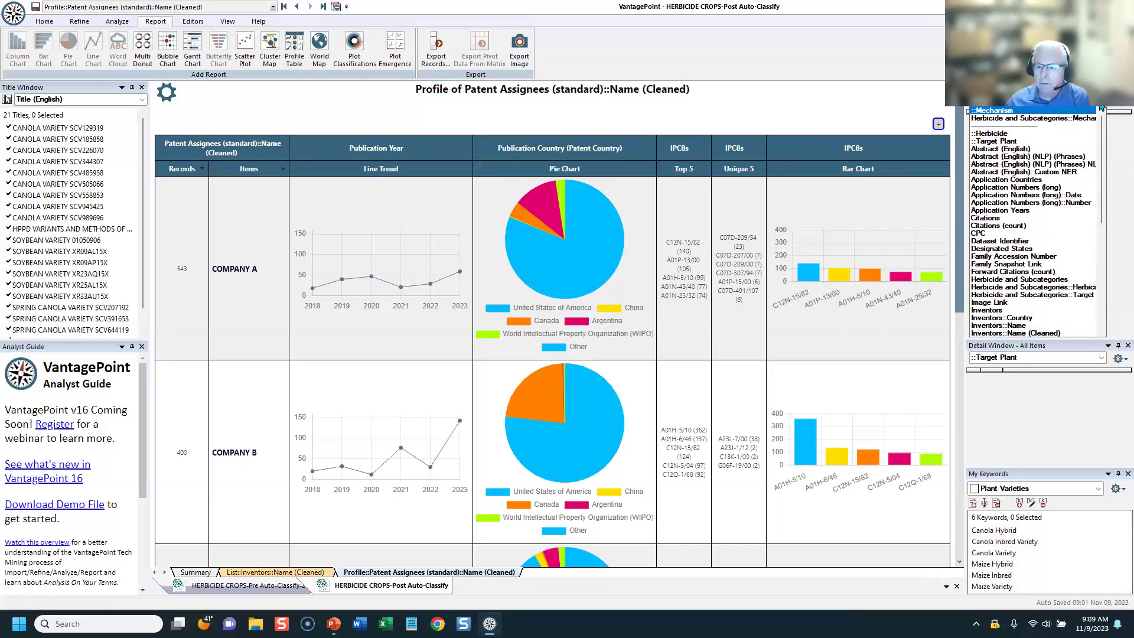
{"action": "left_click", "coordinate": [1002, 235]}
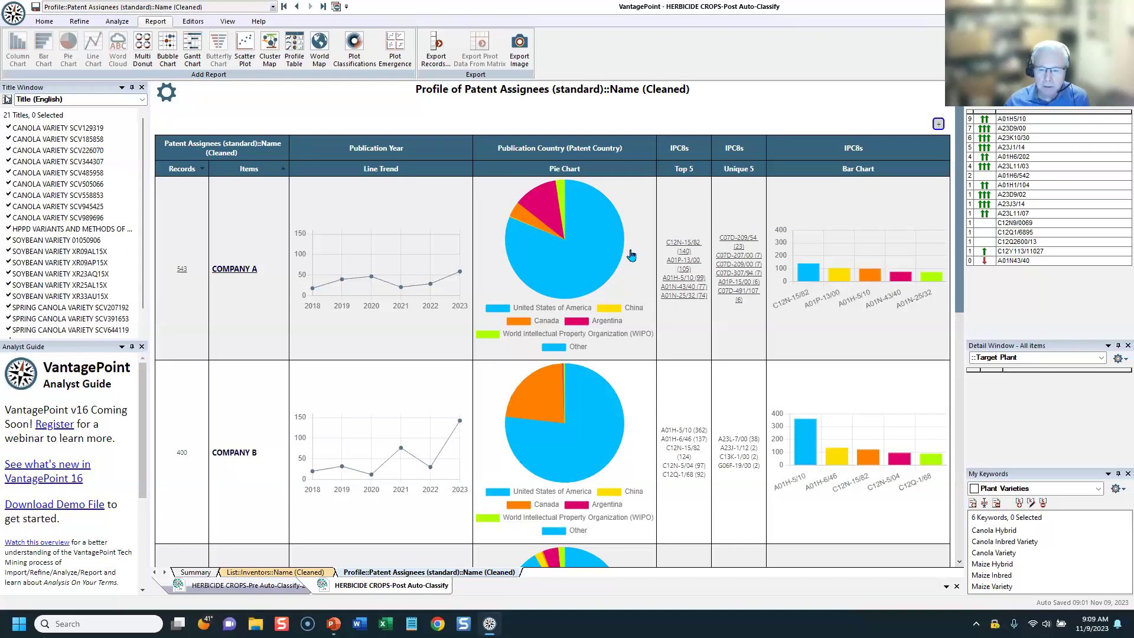
{"action": "mouse_move", "coordinate": [597, 265]}
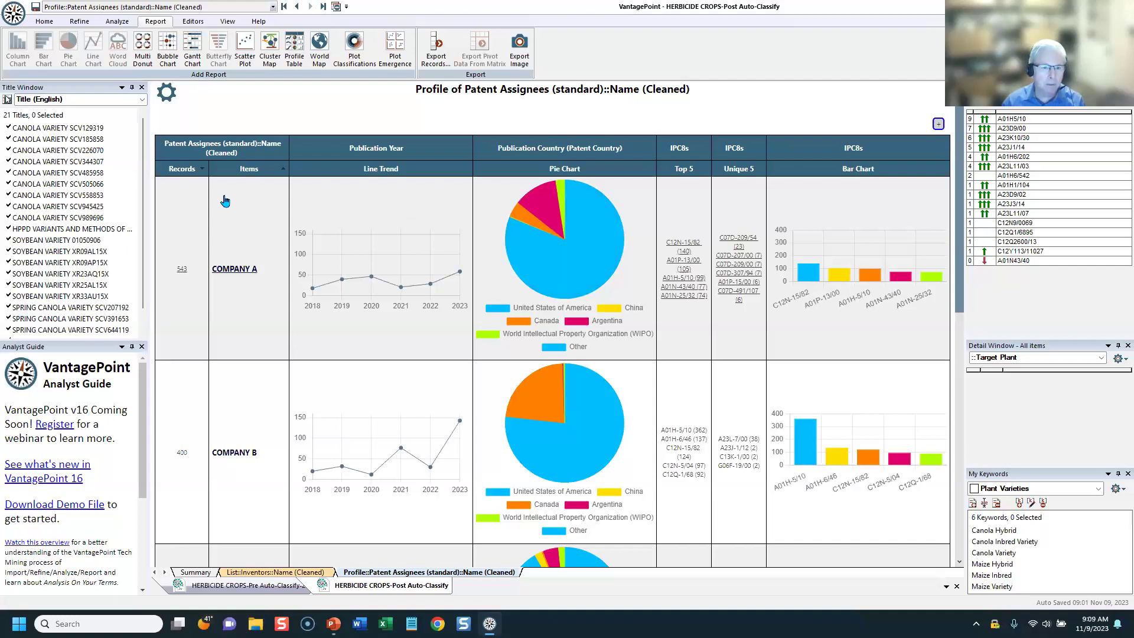
Examine the profile table's styling options for chart colors, fonts and notes, and close them unchanged.
{"action": "left_click", "coordinate": [164, 97]}
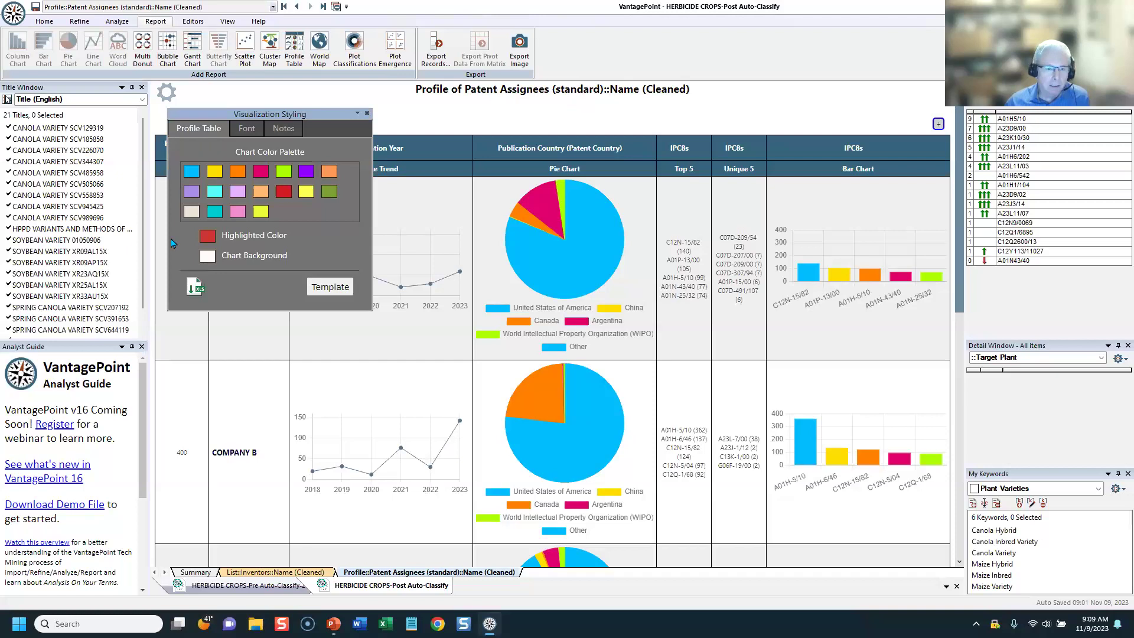
{"action": "left_click", "coordinate": [247, 128]}
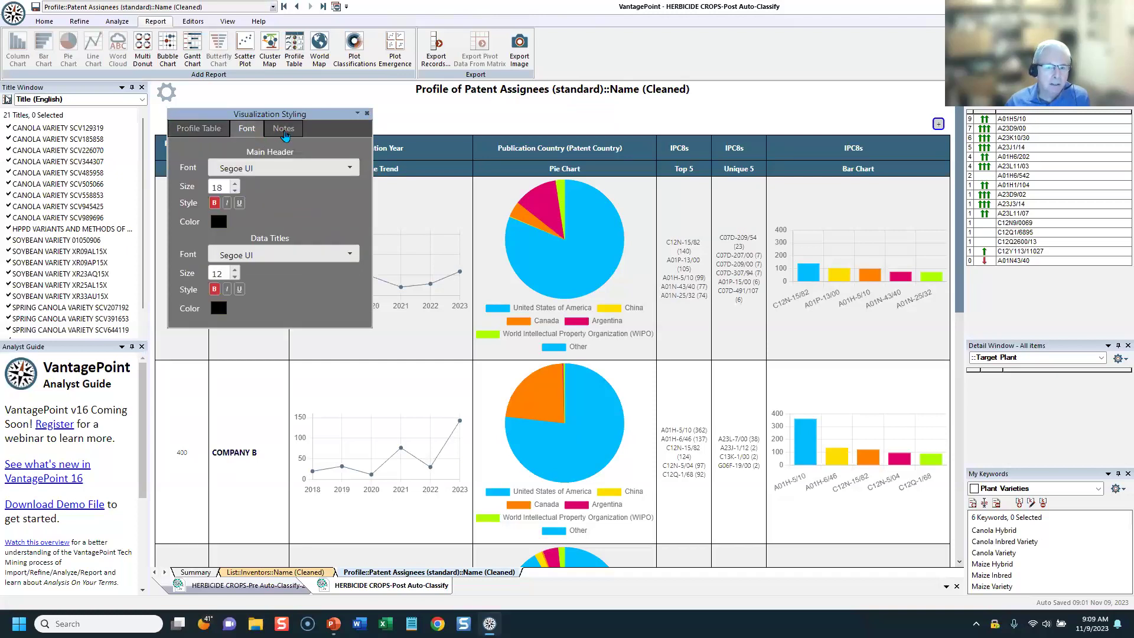
{"action": "left_click", "coordinate": [283, 131]}
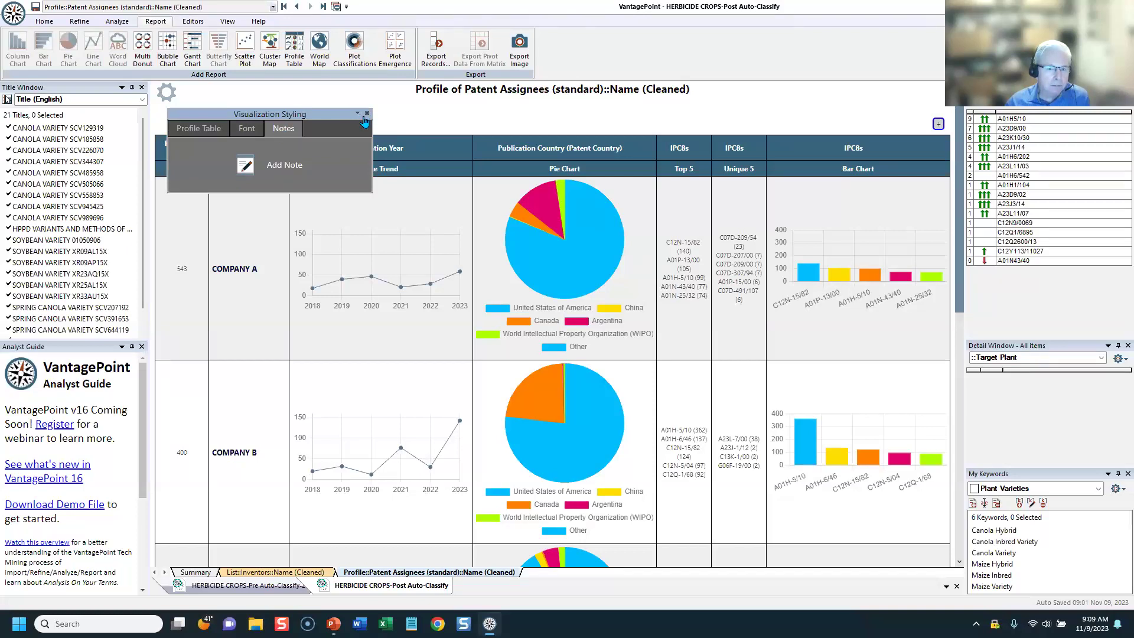
{"action": "left_click", "coordinate": [366, 114]}
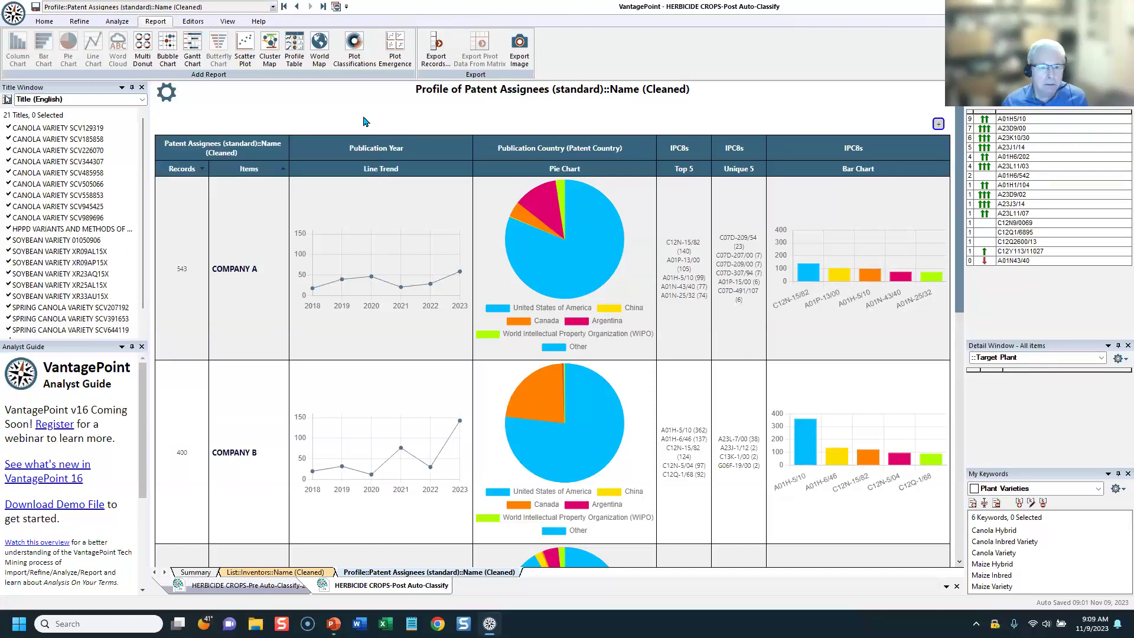
Create a second Profile Table with Patent Assignees (standard)::Name (Cleaned) as rows, limited to the TOP 10 group.
{"action": "left_click", "coordinate": [294, 49]}
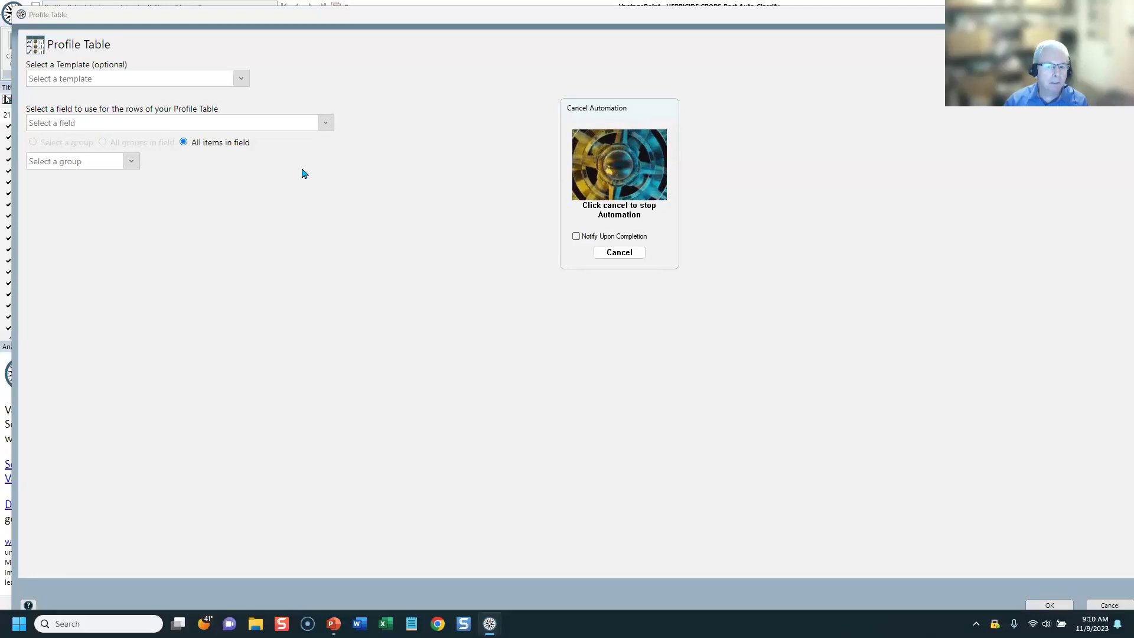
{"action": "left_click", "coordinate": [304, 123]}
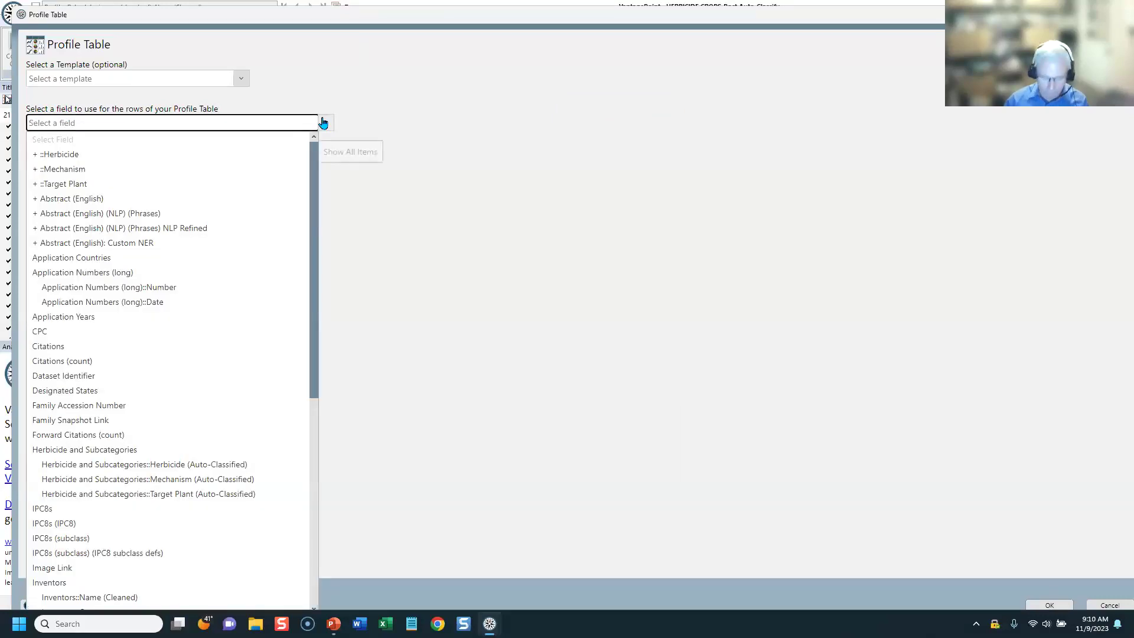
{"action": "type", "text": "ass"}
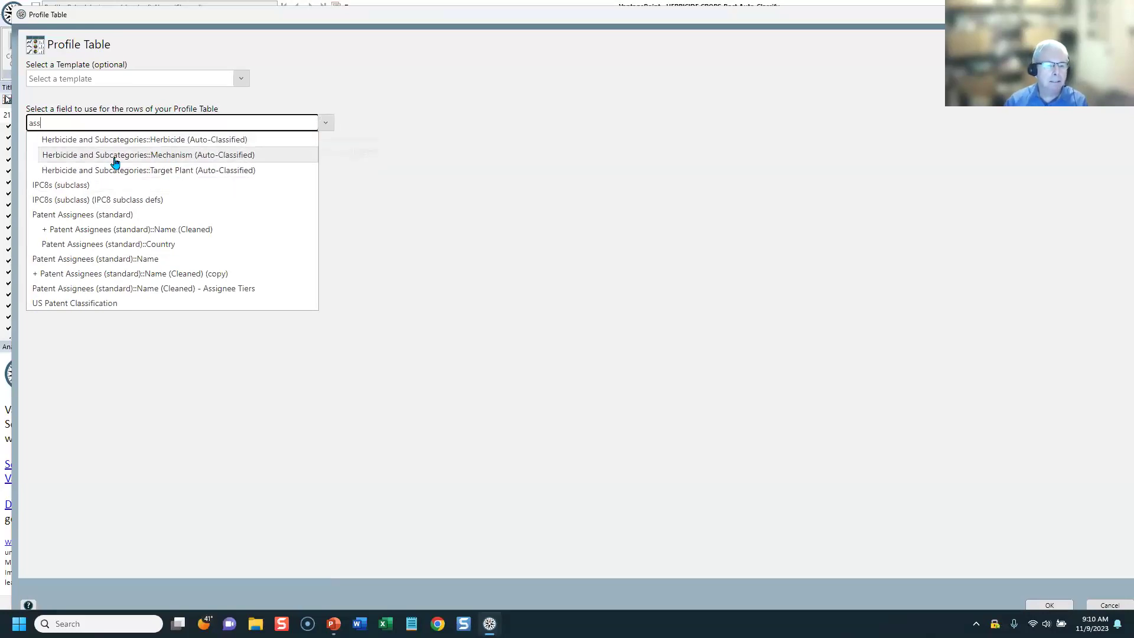
{"action": "left_click", "coordinate": [77, 235]}
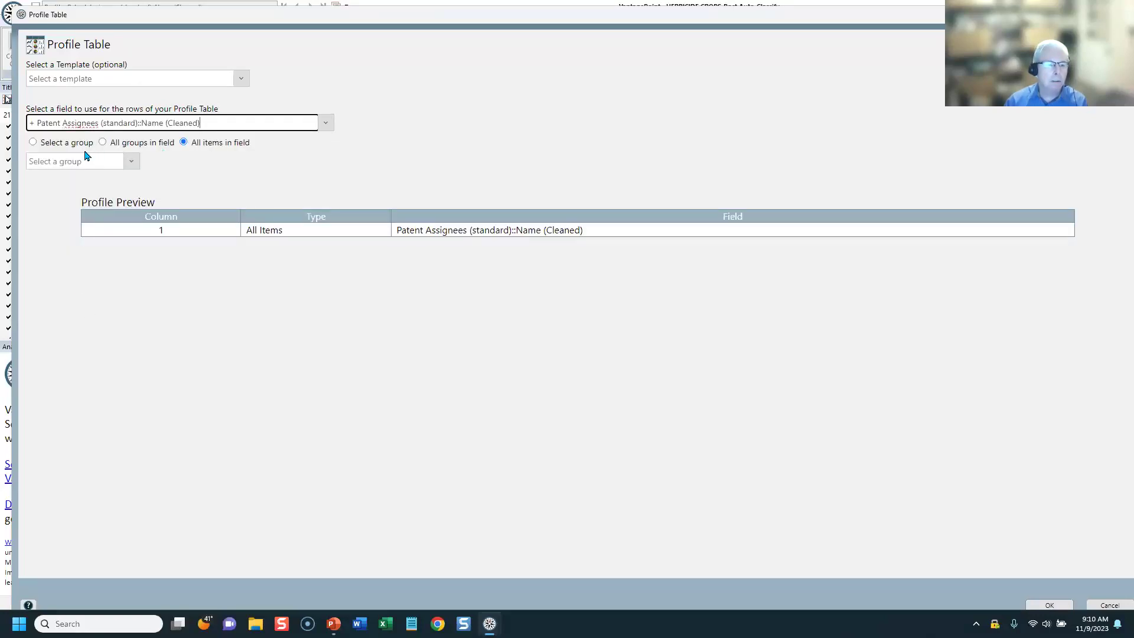
{"action": "left_click", "coordinate": [34, 143]}
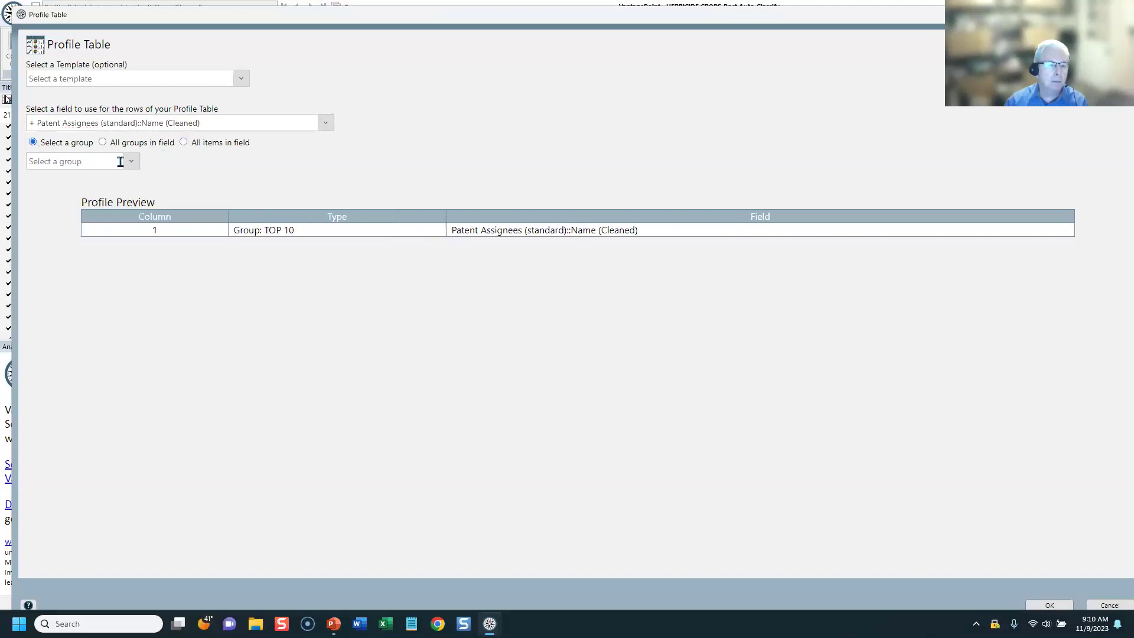
{"action": "left_click", "coordinate": [131, 162]}
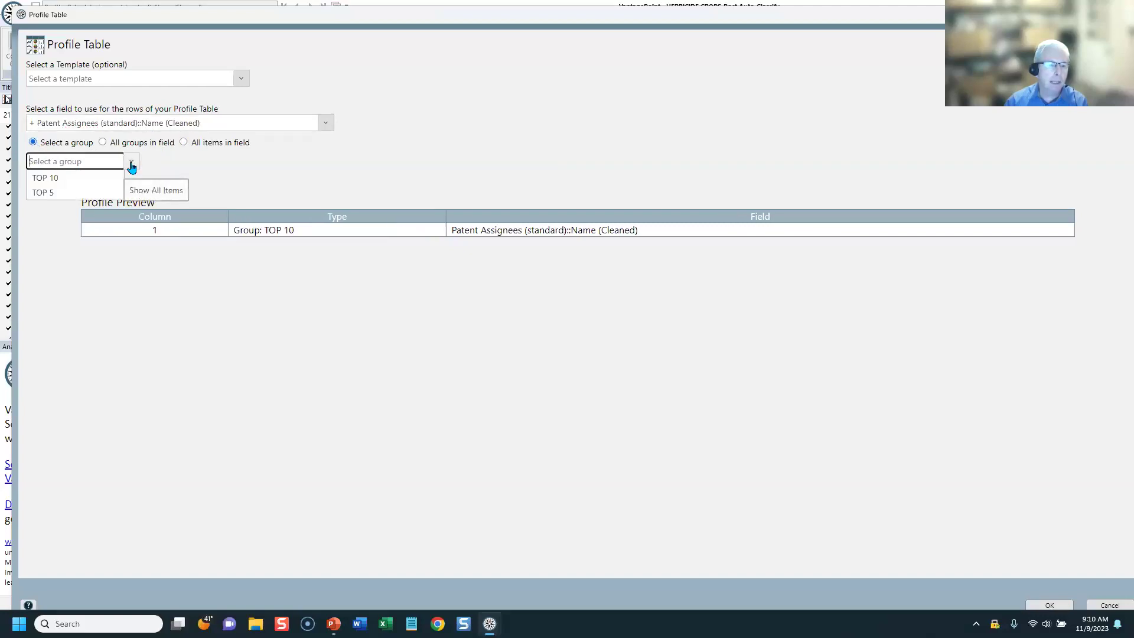
{"action": "left_click", "coordinate": [43, 185]}
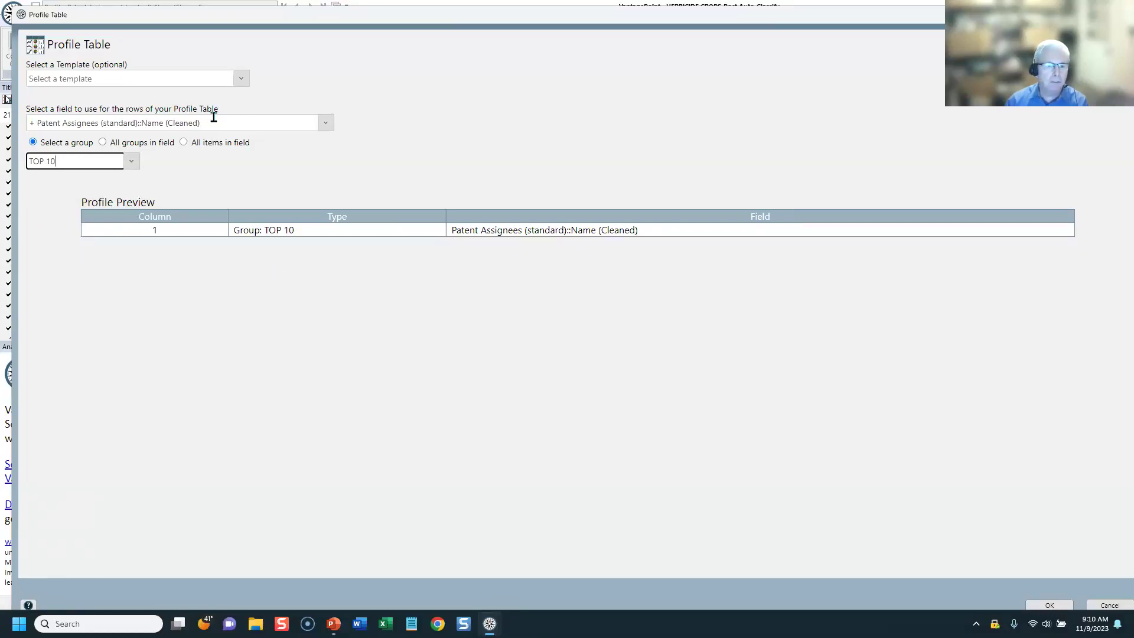
{"action": "left_click", "coordinate": [1035, 603]}
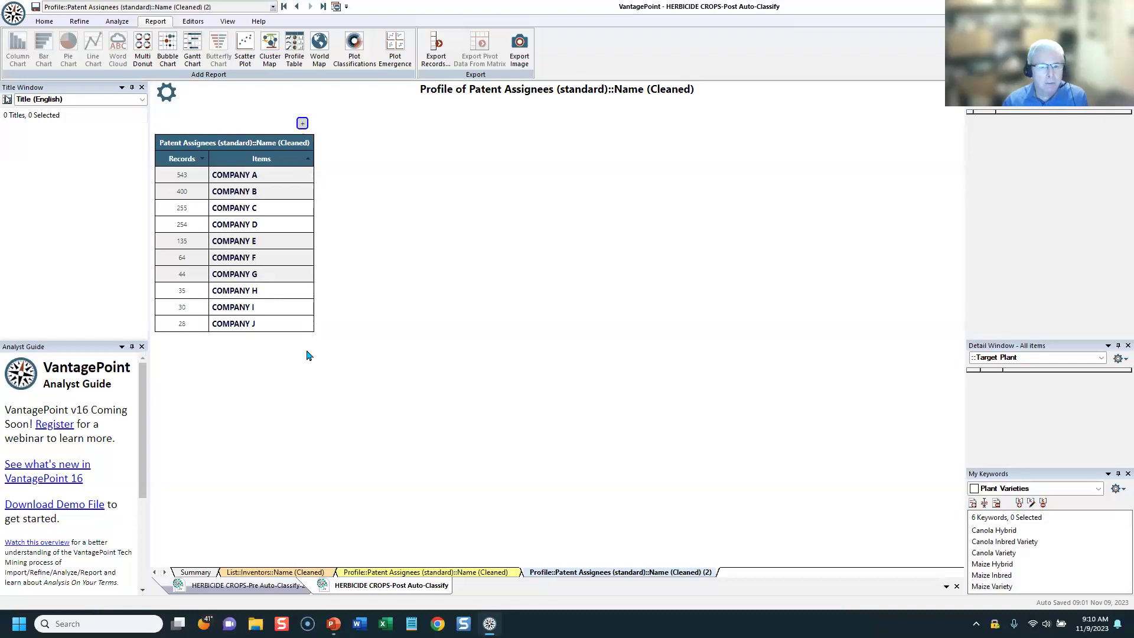
Try to add a Line Chart column for a year field to the TOP 10 assignee table, and delete that column.
{"action": "left_click", "coordinate": [301, 123]}
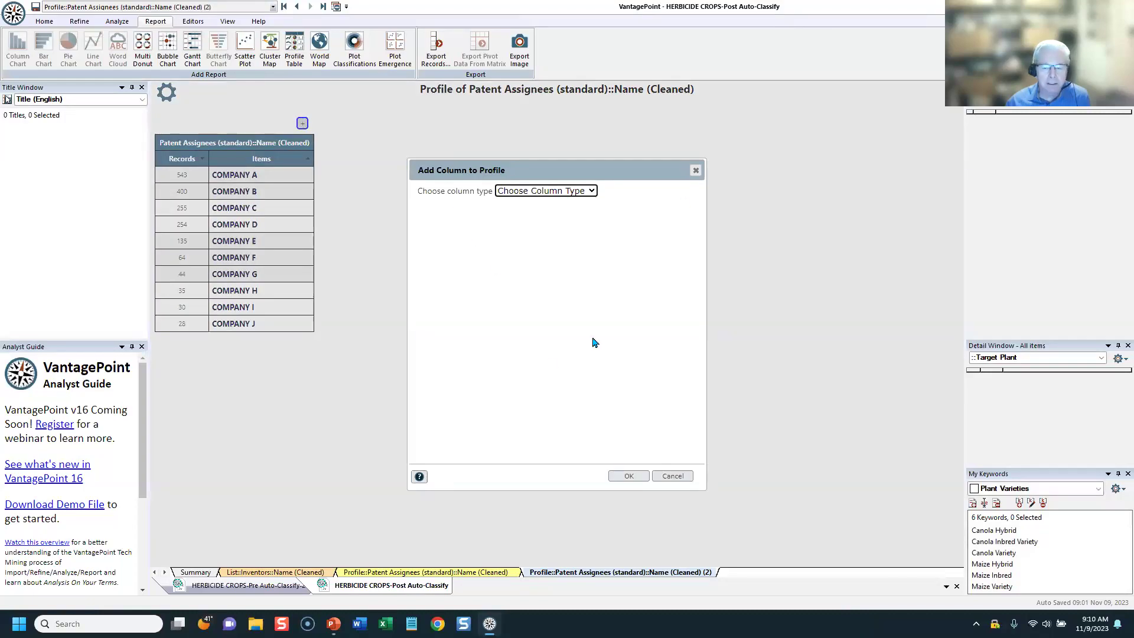
{"action": "left_click", "coordinate": [591, 192]}
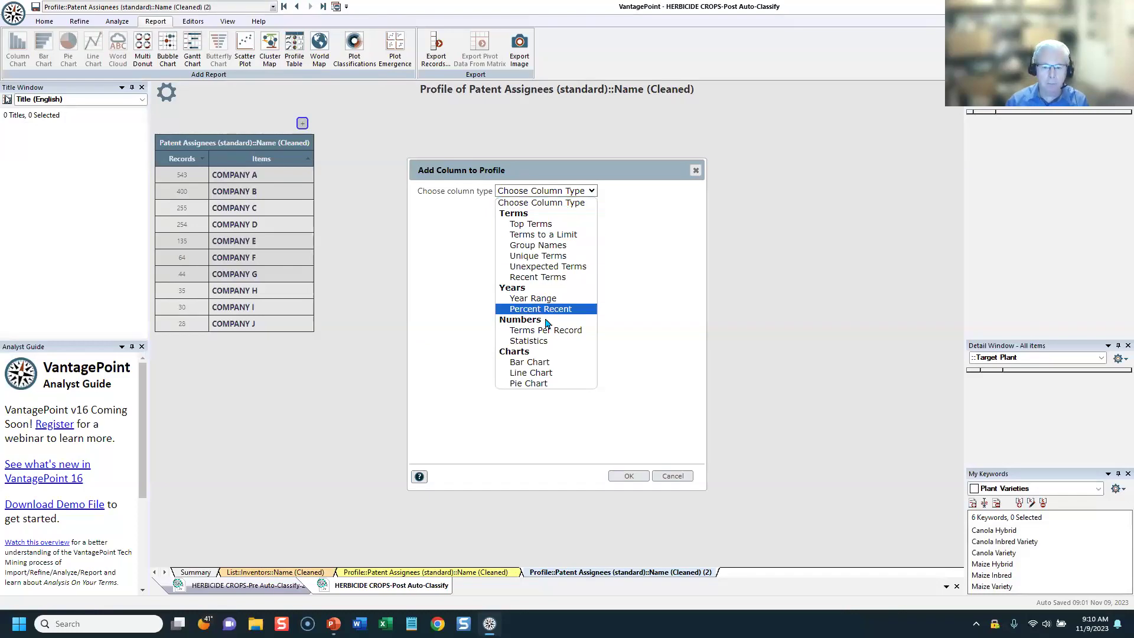
{"action": "left_click", "coordinate": [542, 374]}
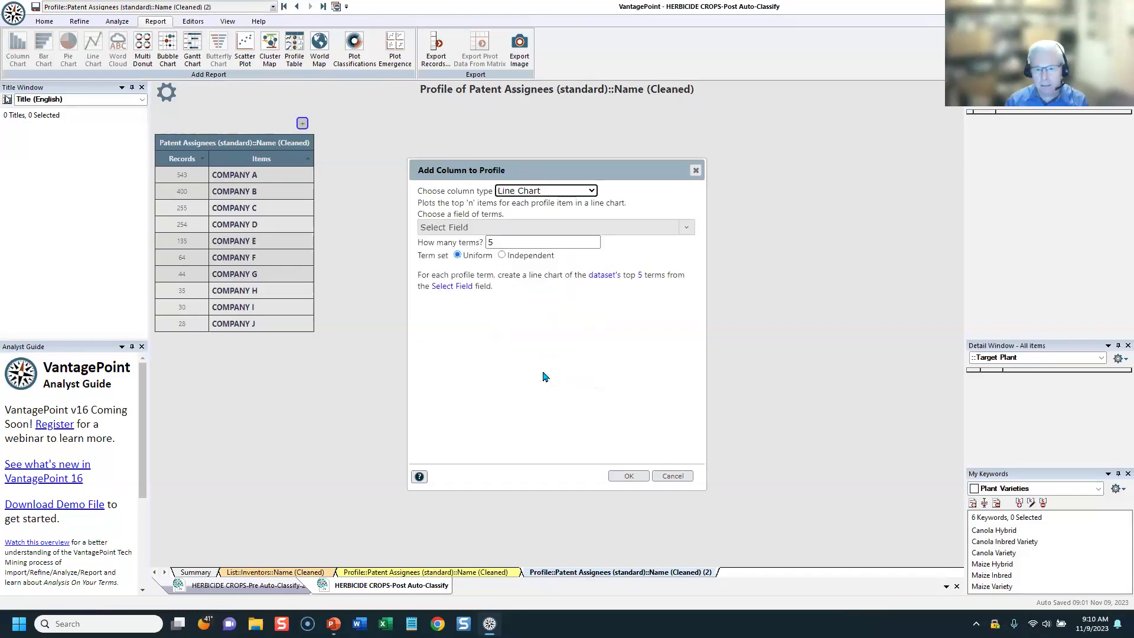
{"action": "left_click", "coordinate": [535, 229]}
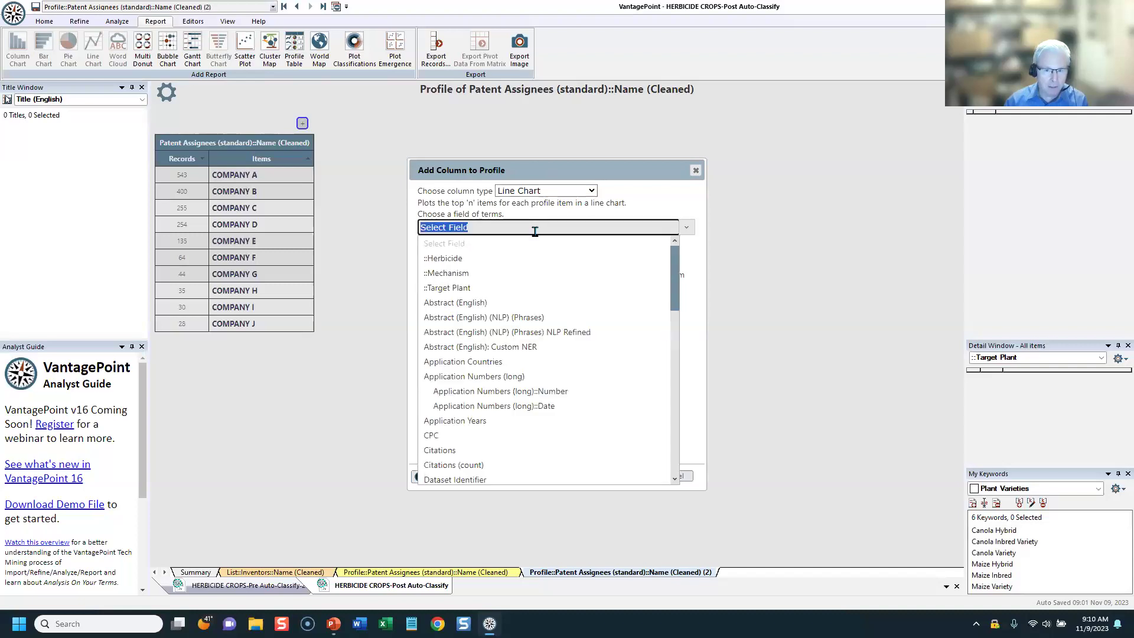
{"action": "type", "text": "ye"}
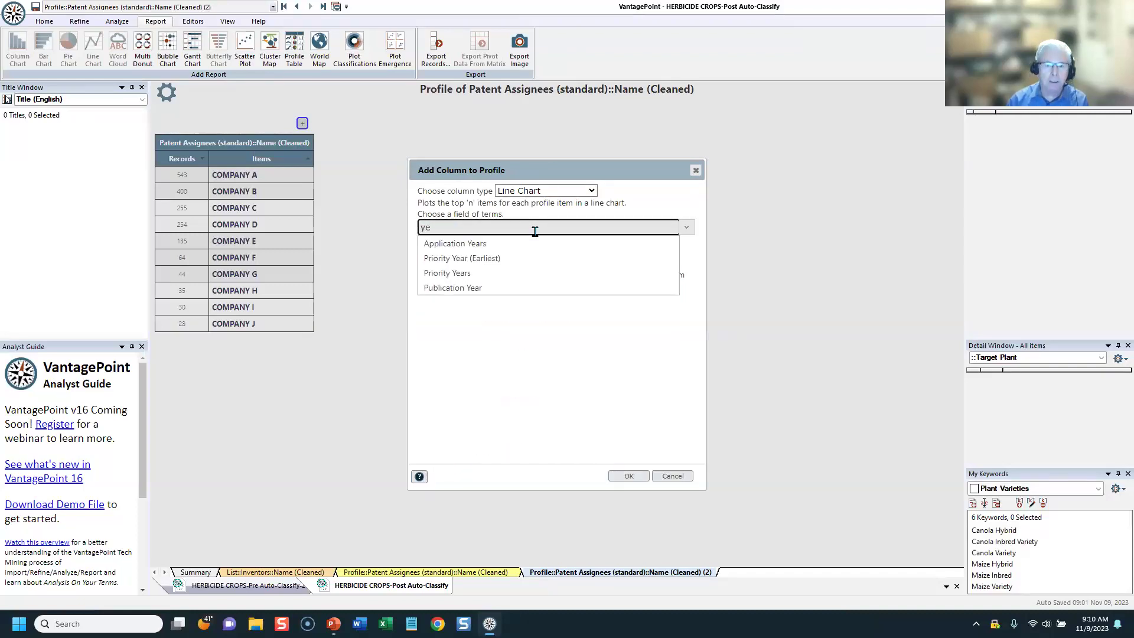
{"action": "type", "text": "aar"}
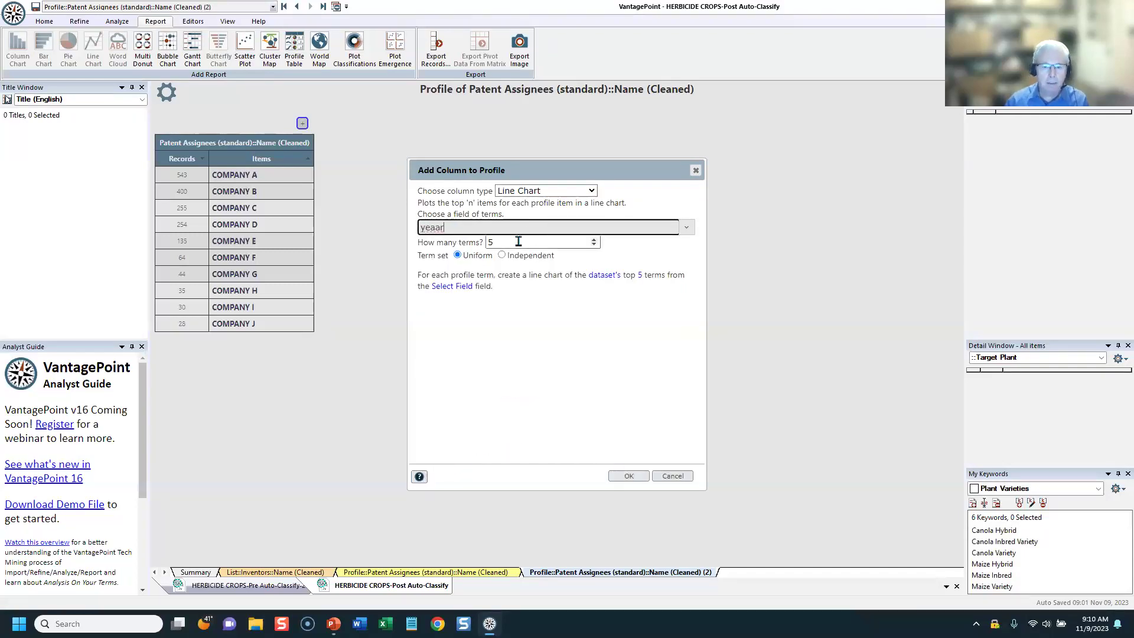
{"action": "left_click", "coordinate": [518, 242]}
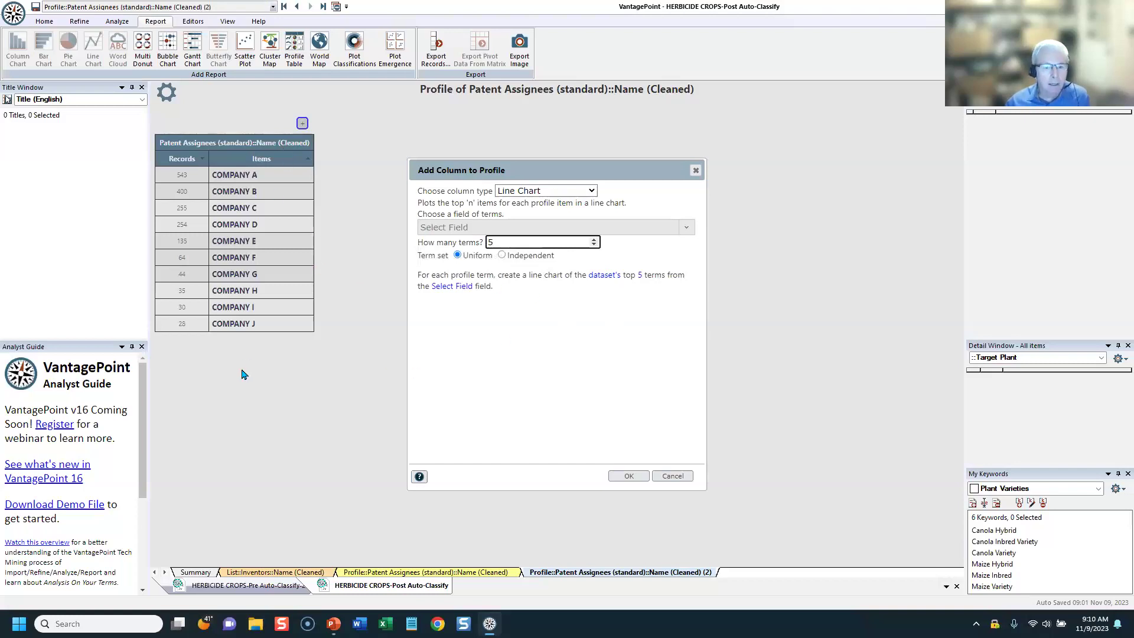
{"action": "left_click", "coordinate": [630, 476]}
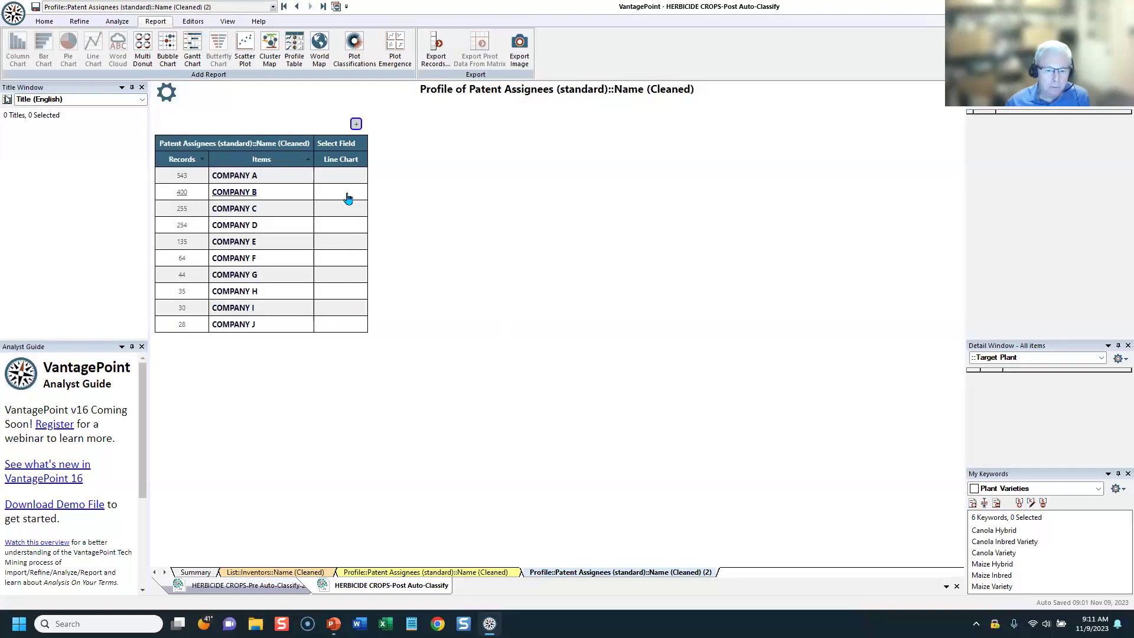
{"action": "left_click", "coordinate": [358, 144]}
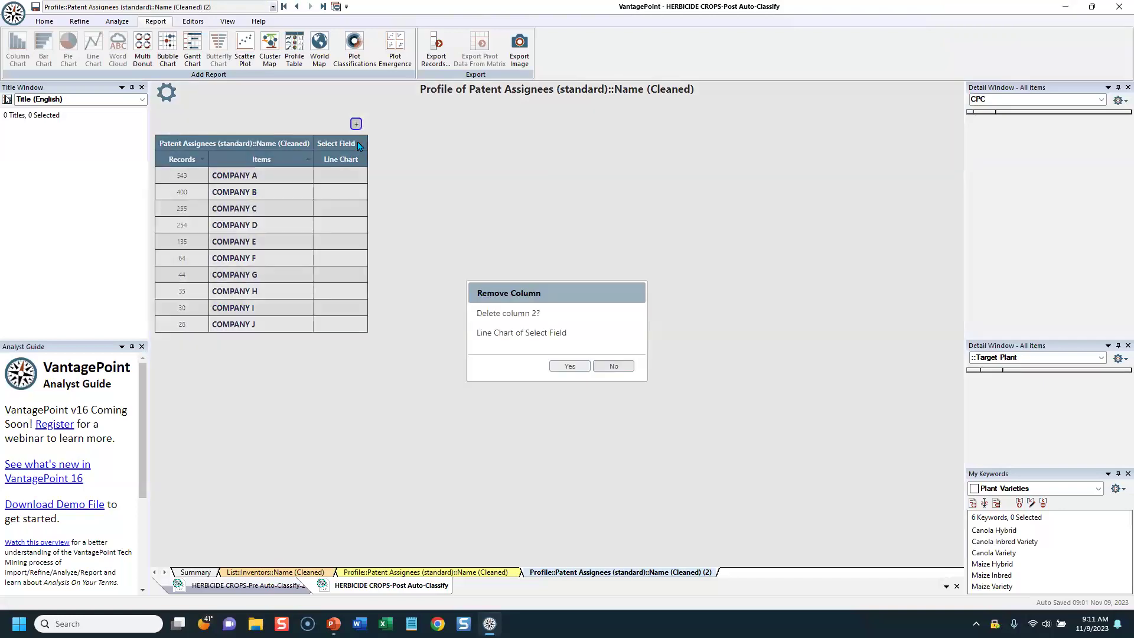
{"action": "left_click", "coordinate": [569, 367]}
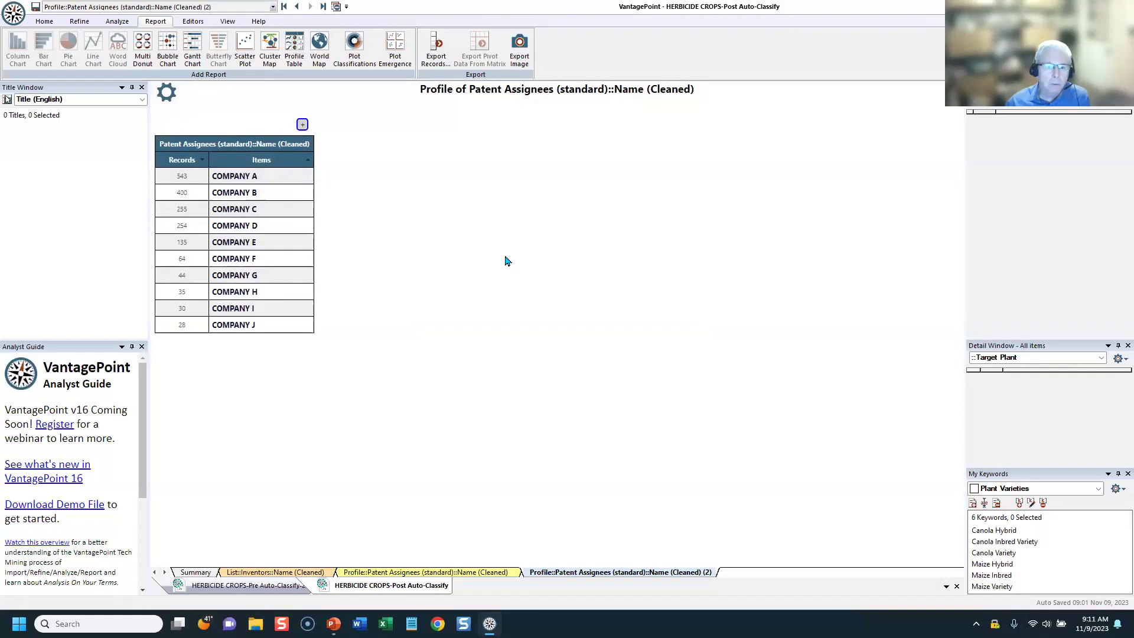
Add a Line Chart column for the Publication Year field with 5 terms and a uniform term set to the TOP 10 assignee table.
{"action": "left_click", "coordinate": [300, 126]}
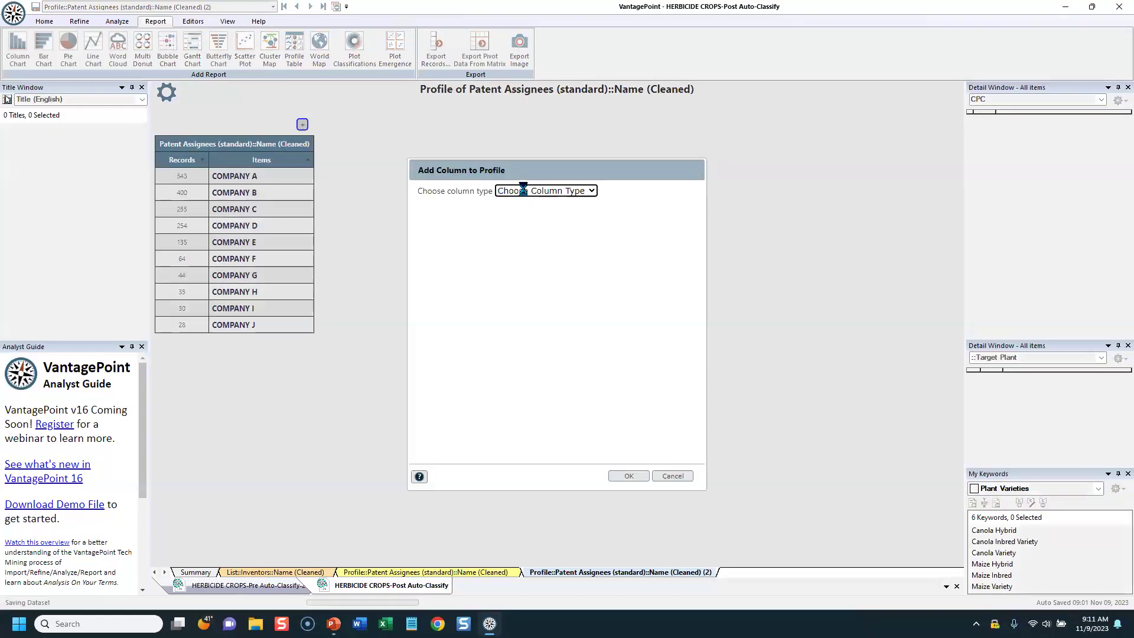
{"action": "left_click", "coordinate": [587, 192]}
{"action": "left_click", "coordinate": [523, 373]}
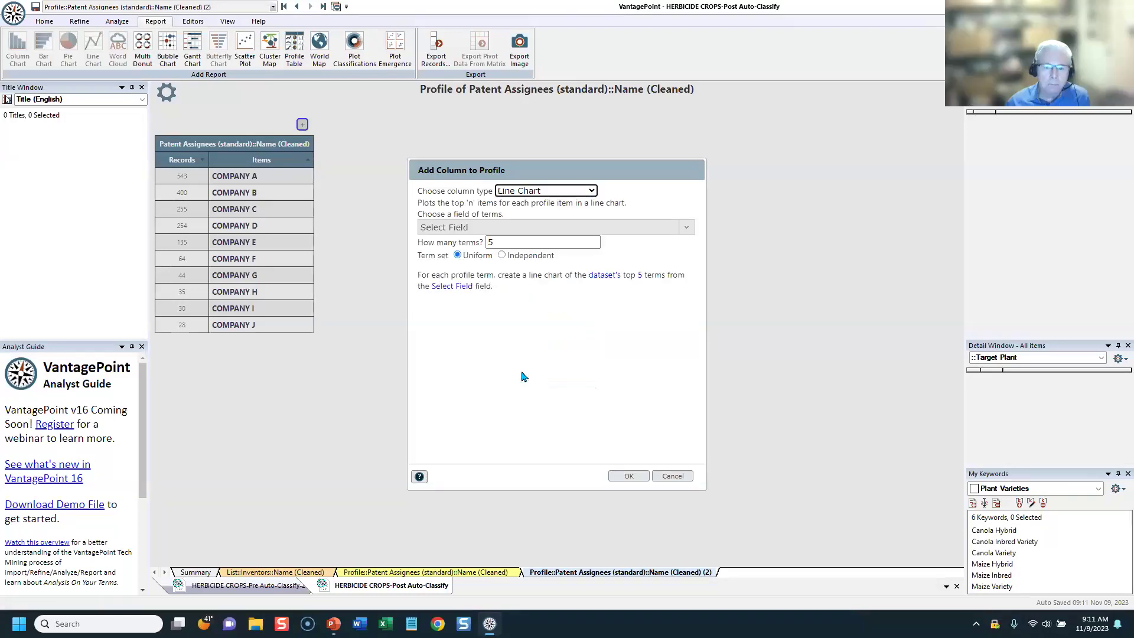
{"action": "left_click", "coordinate": [514, 230]}
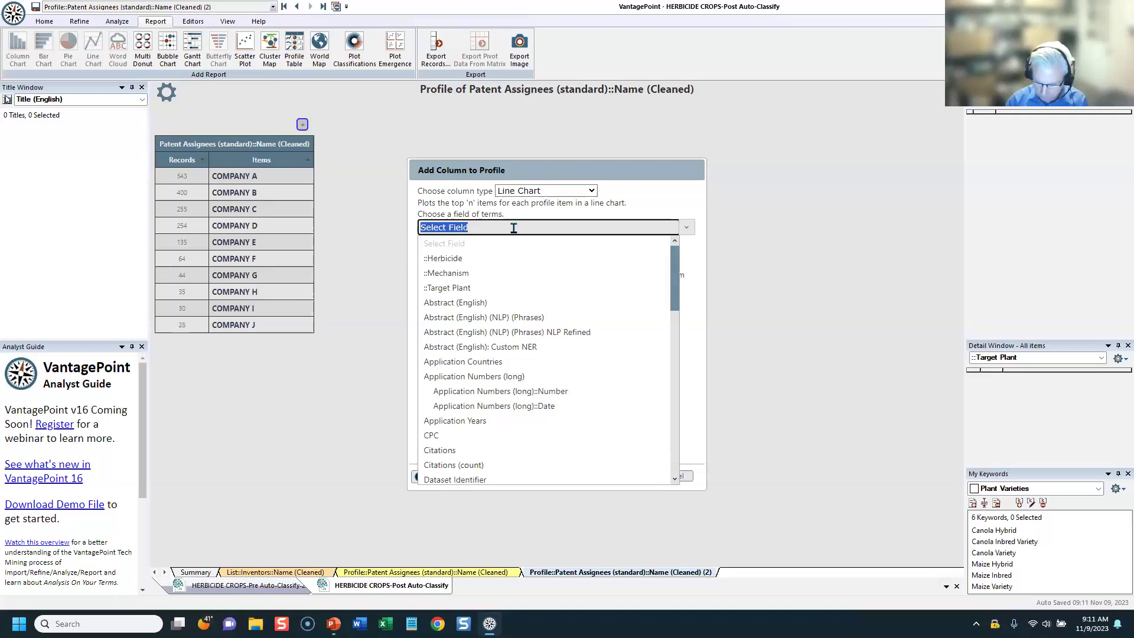
{"action": "type", "text": "year"}
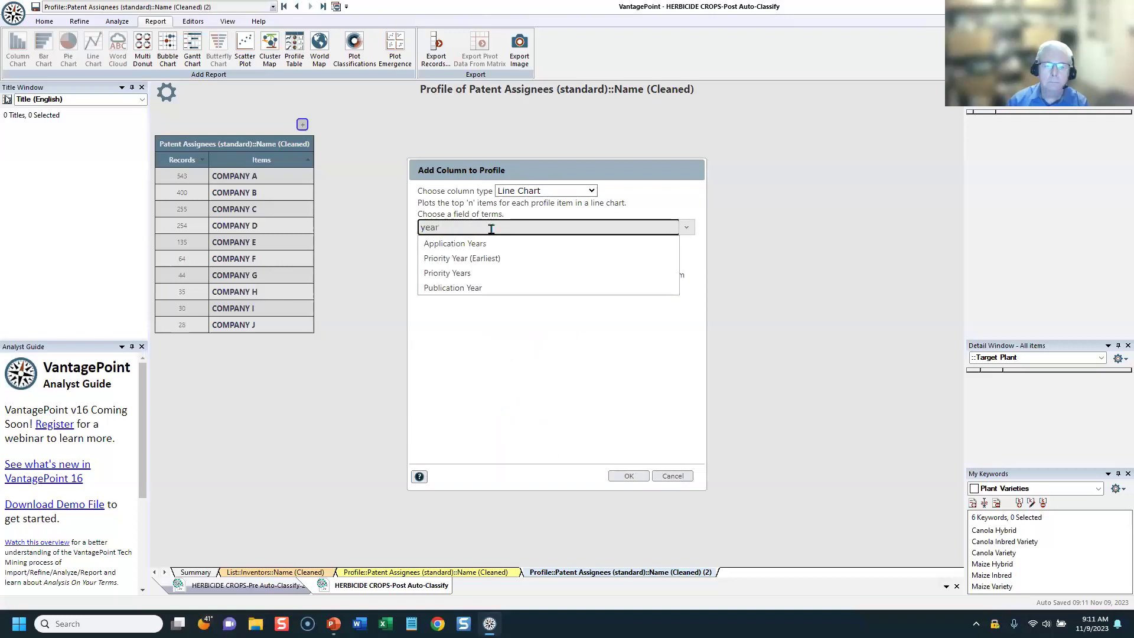
{"action": "left_click", "coordinate": [482, 289]}
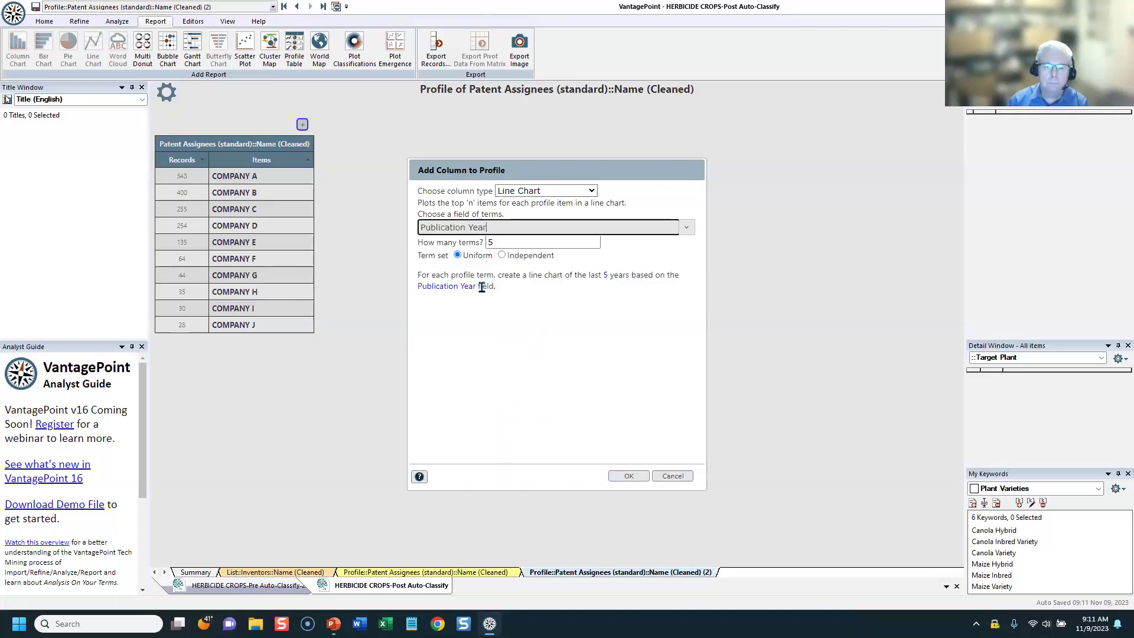
{"action": "left_click", "coordinate": [638, 476]}
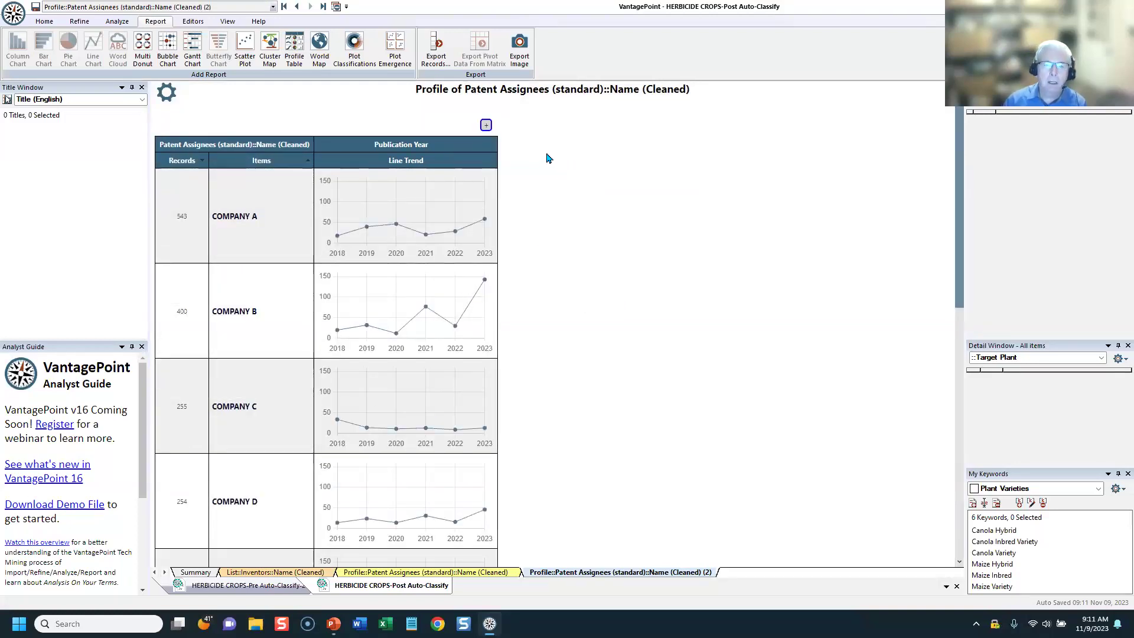
Add a Pie Chart column of the top 5 Publication Country terms with a uniform term set to the profile table.
{"action": "left_click", "coordinate": [486, 125]}
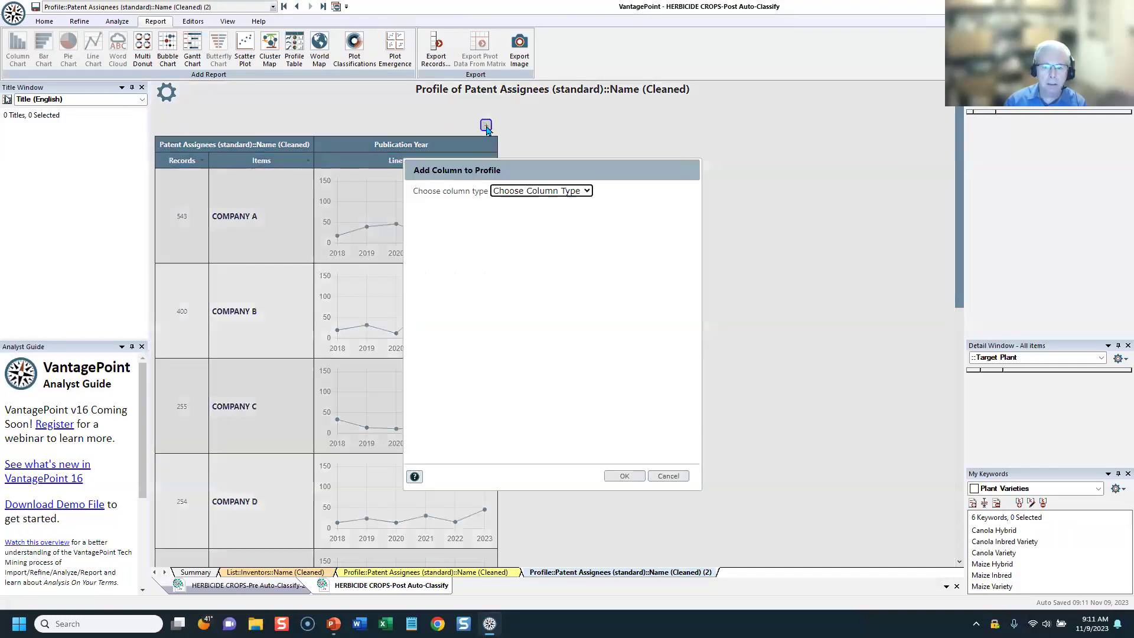
{"action": "left_click", "coordinate": [587, 194]}
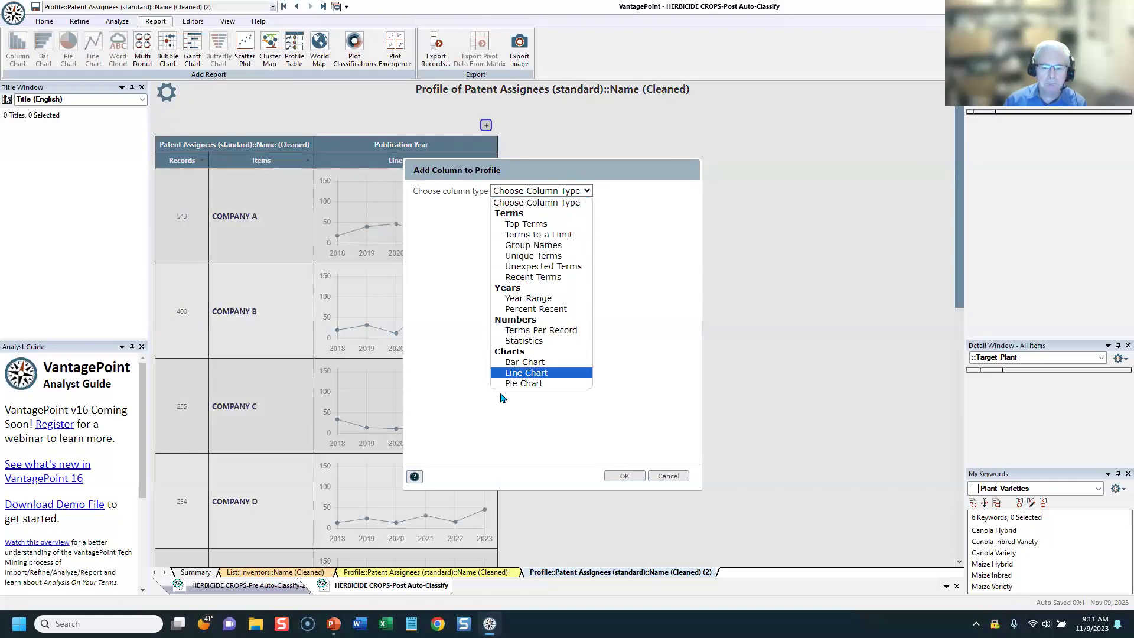
{"action": "left_click", "coordinate": [521, 384]}
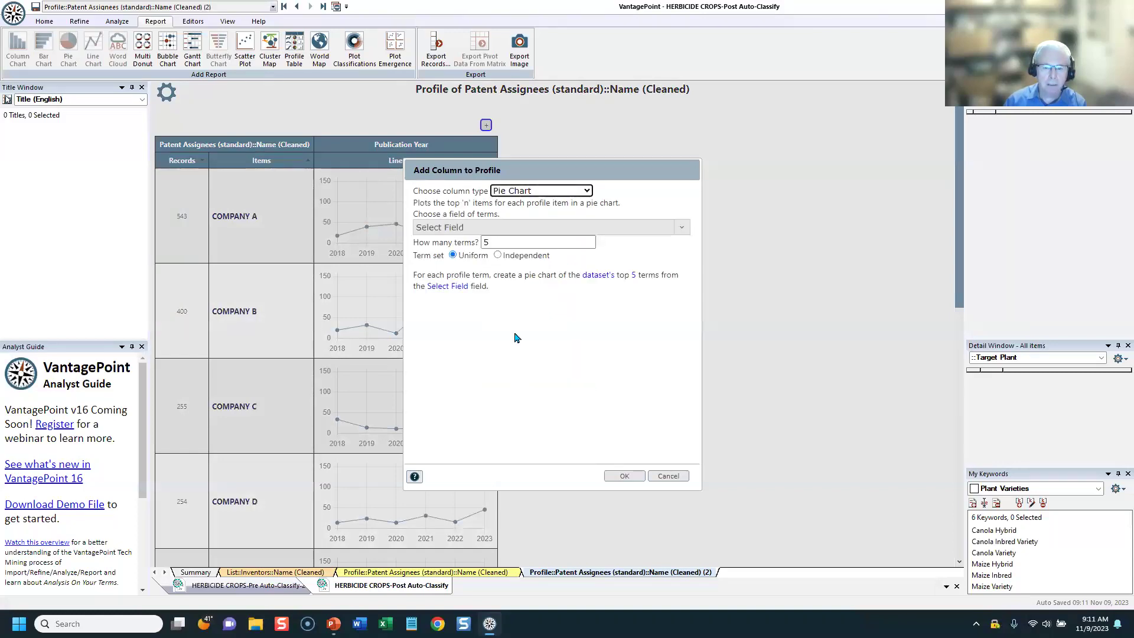
{"action": "left_click", "coordinate": [500, 228]}
{"action": "type", "text": "cout"}
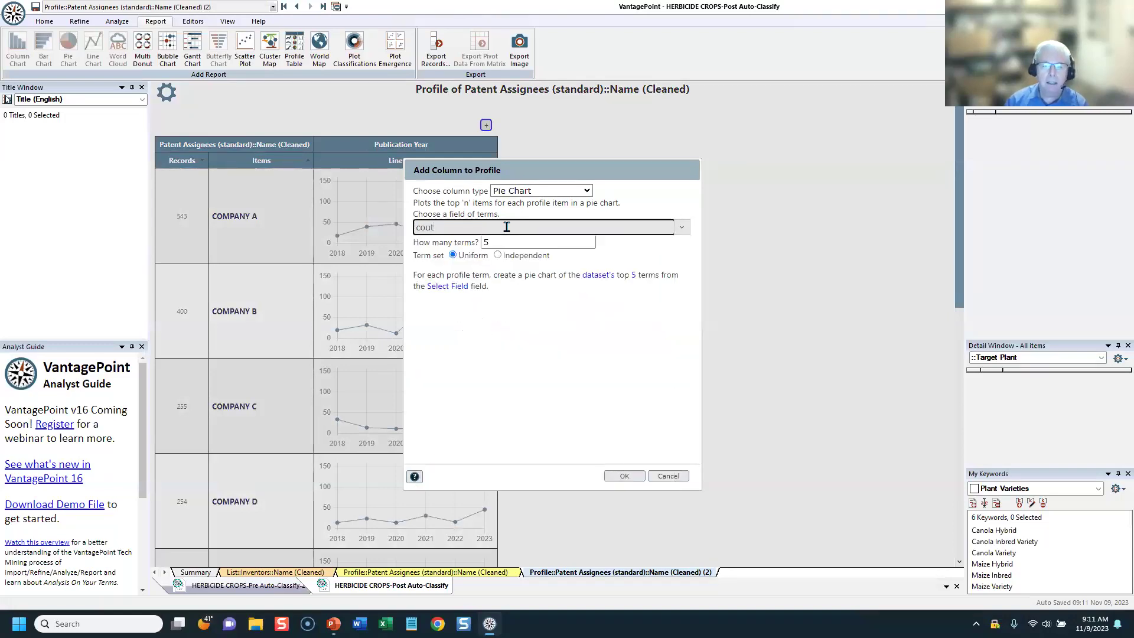
{"action": "key", "text": "BackSpace"}
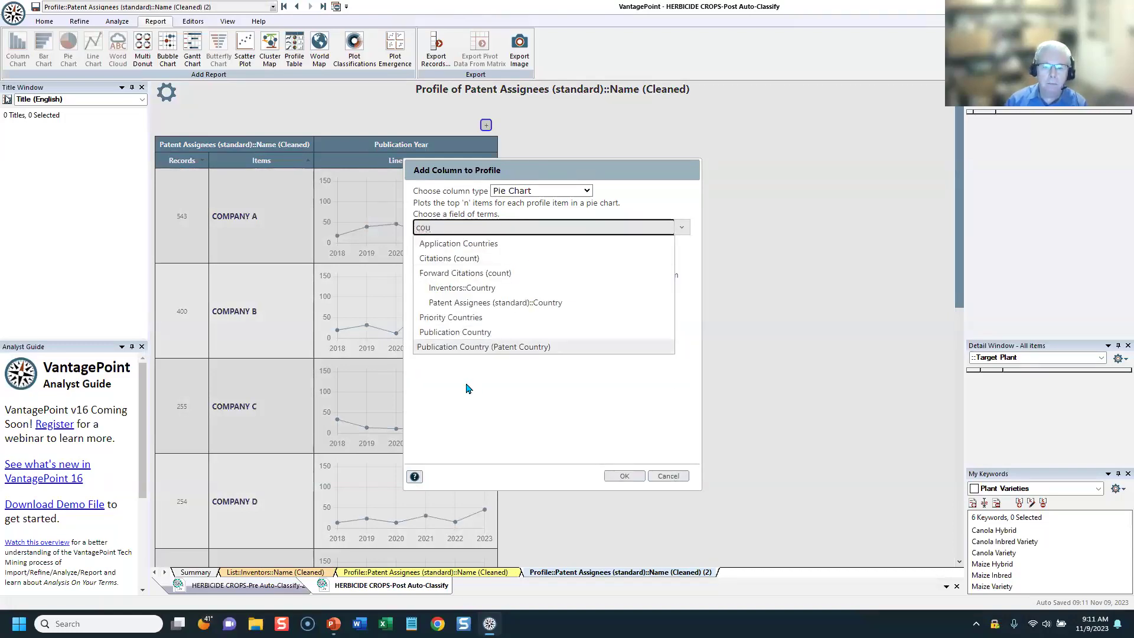
{"action": "left_click", "coordinate": [460, 335]}
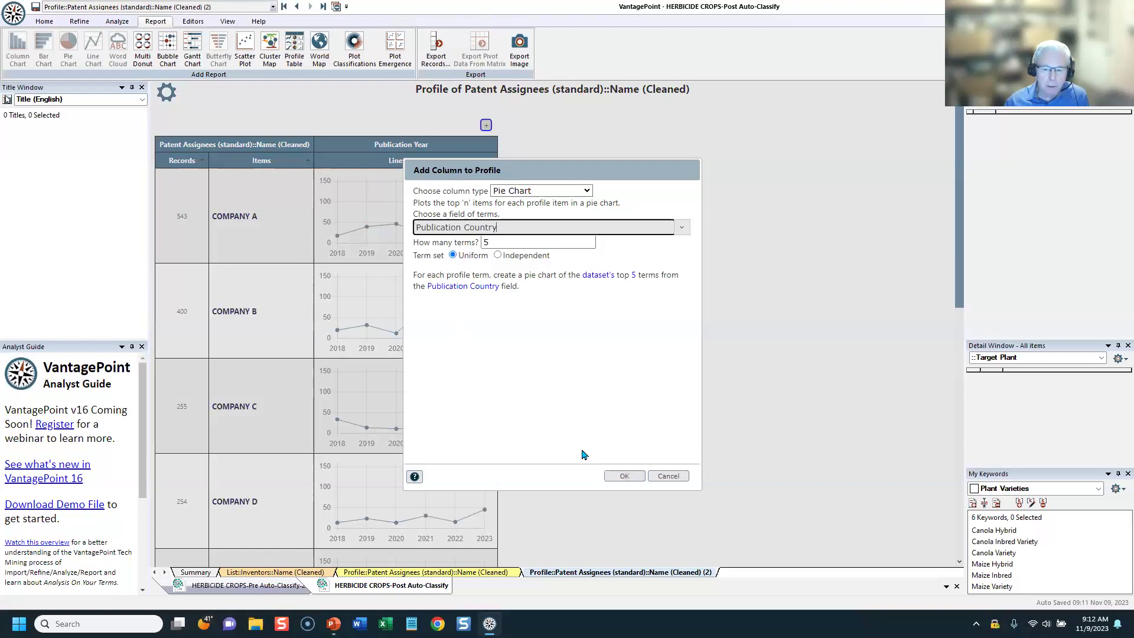
{"action": "left_click", "coordinate": [624, 477]}
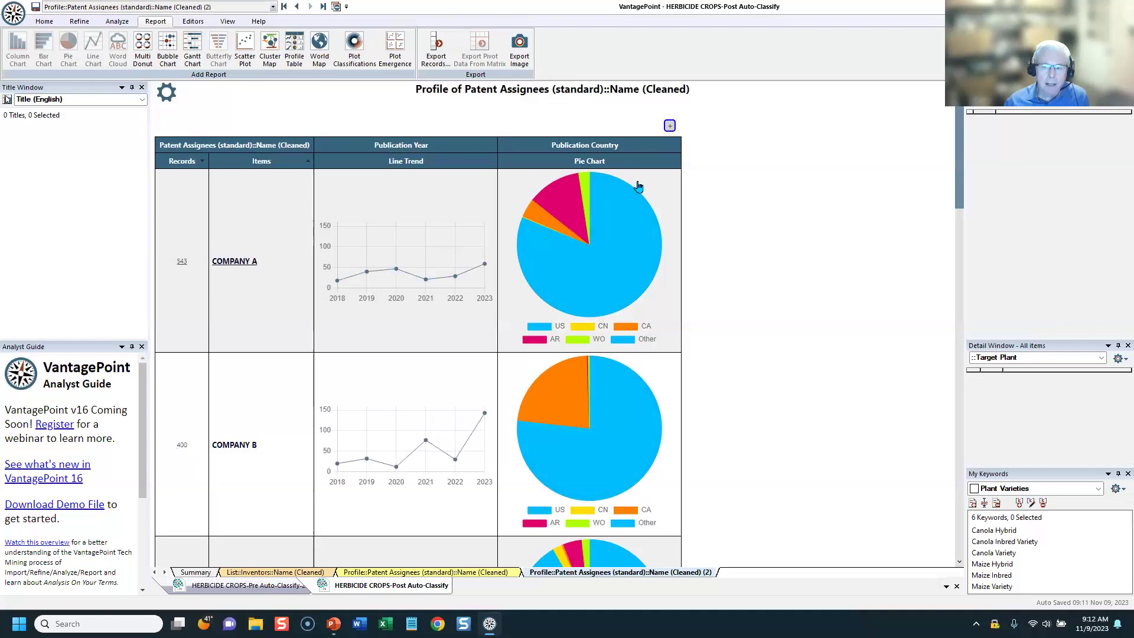
Add a Bar Chart column of the top 5 IPC8s terms with a uniform term set to the profile table.
{"action": "left_click", "coordinate": [670, 126]}
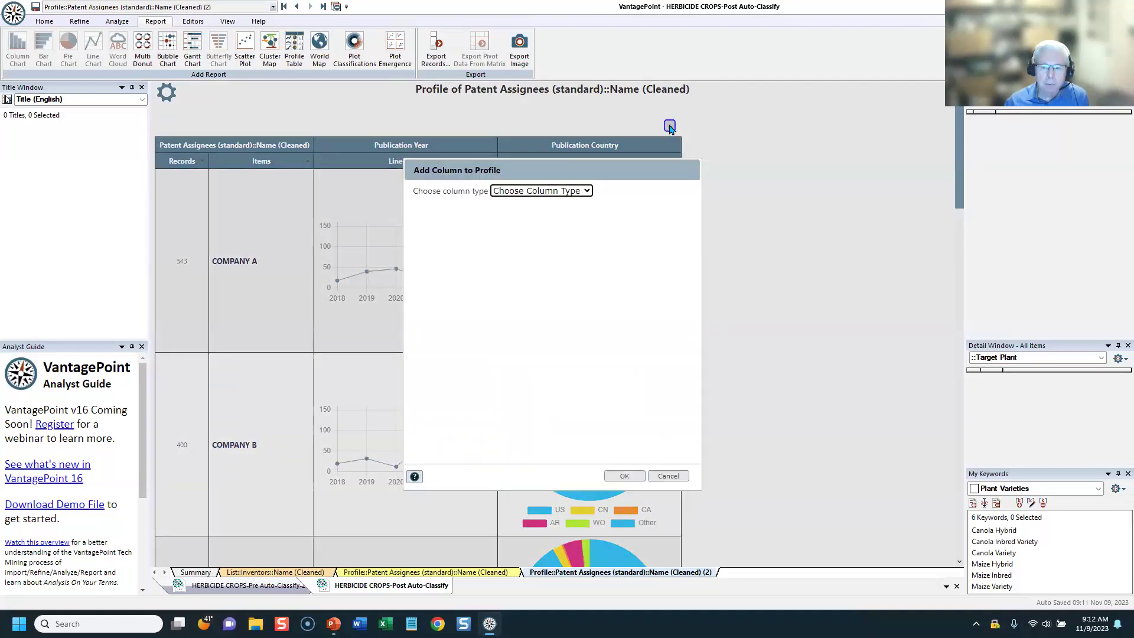
{"action": "left_click", "coordinate": [554, 193]}
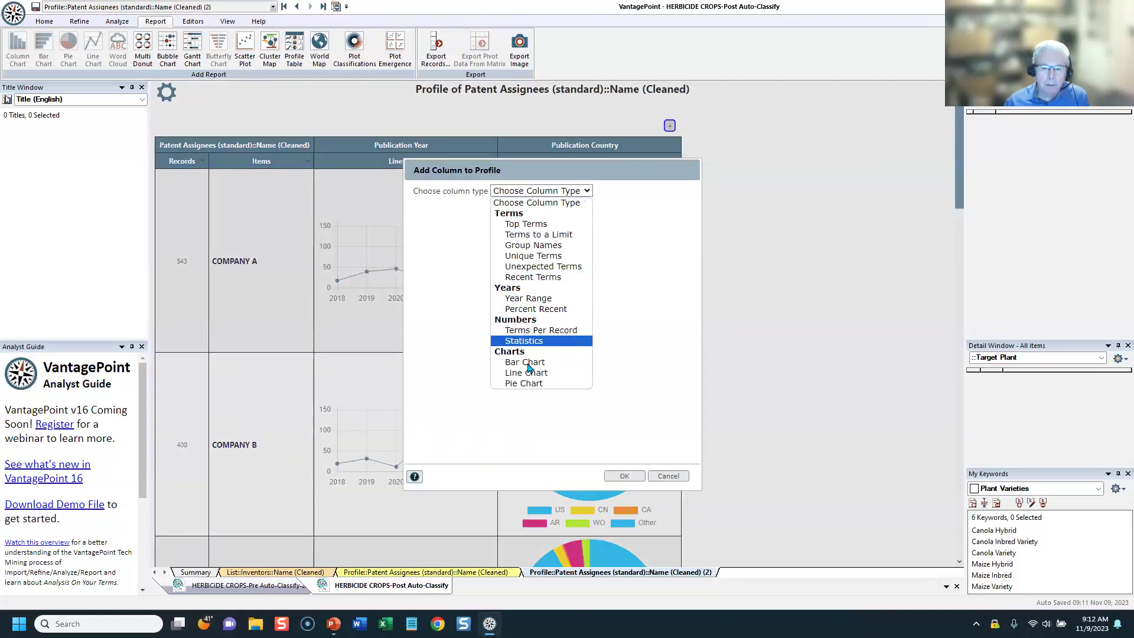
{"action": "left_click", "coordinate": [525, 366]}
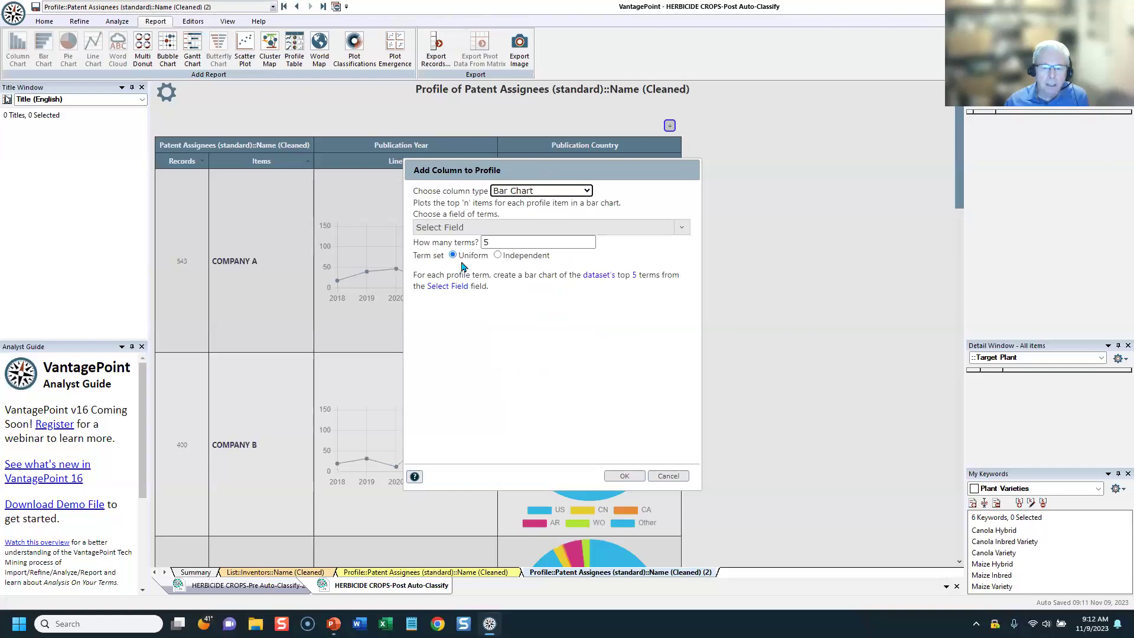
{"action": "left_click", "coordinate": [489, 227]}
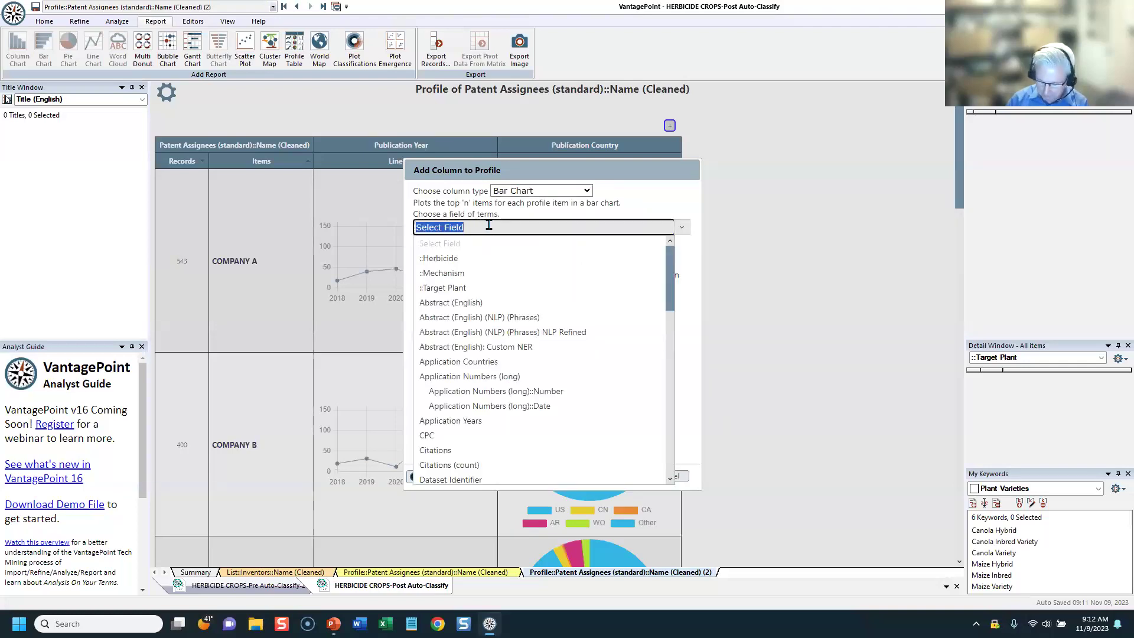
{"action": "type", "text": "ipc"}
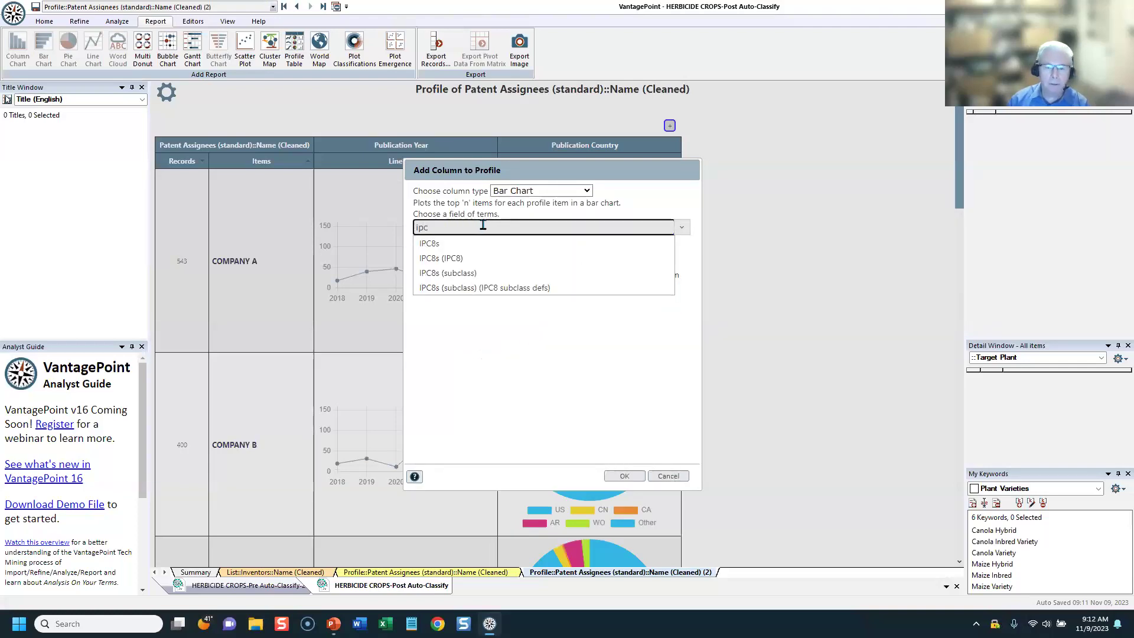
{"action": "left_click", "coordinate": [454, 244]}
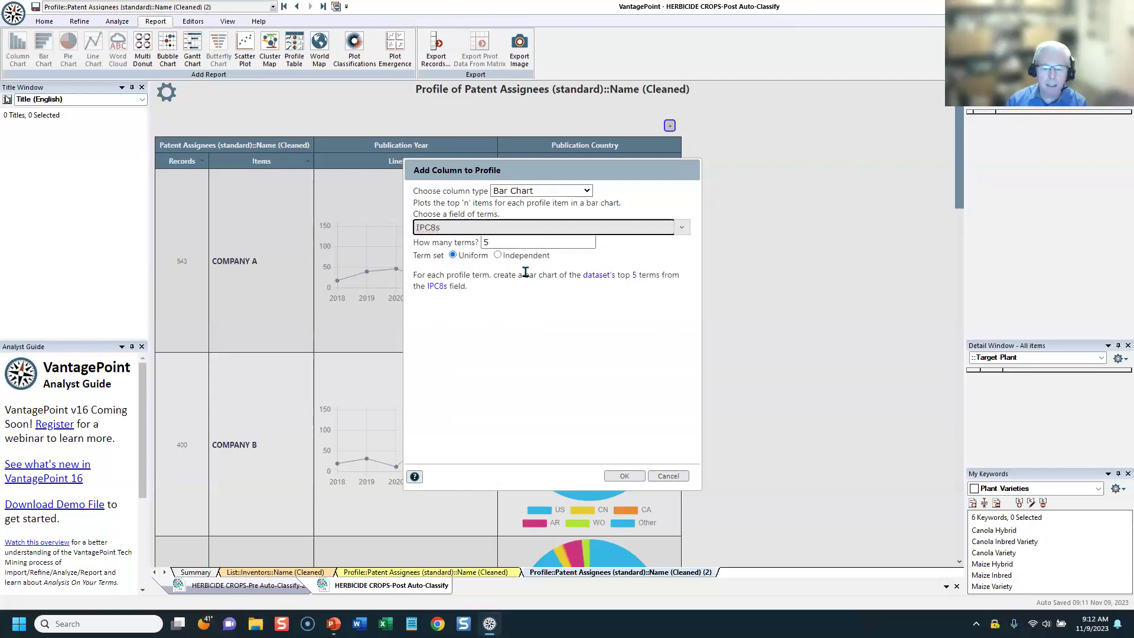
{"action": "left_click", "coordinate": [626, 476]}
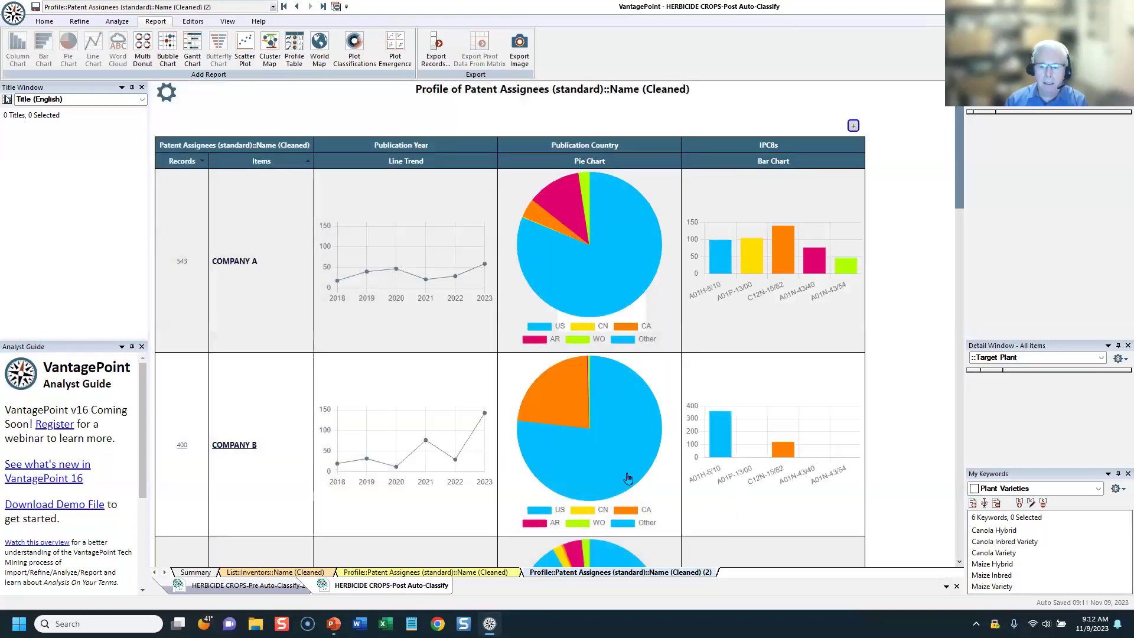
Add a Unique Terms column listing 5 IPC8s terms exclusive to each assignee in the profile table.
{"action": "left_click", "coordinate": [831, 127]}
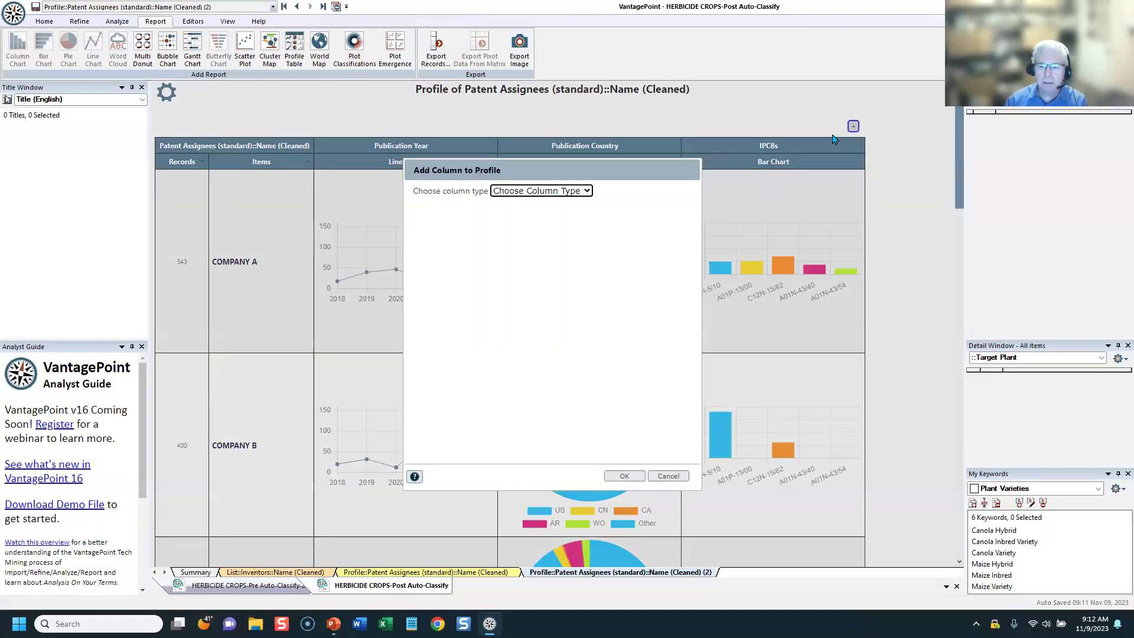
{"action": "left_click", "coordinate": [561, 191]}
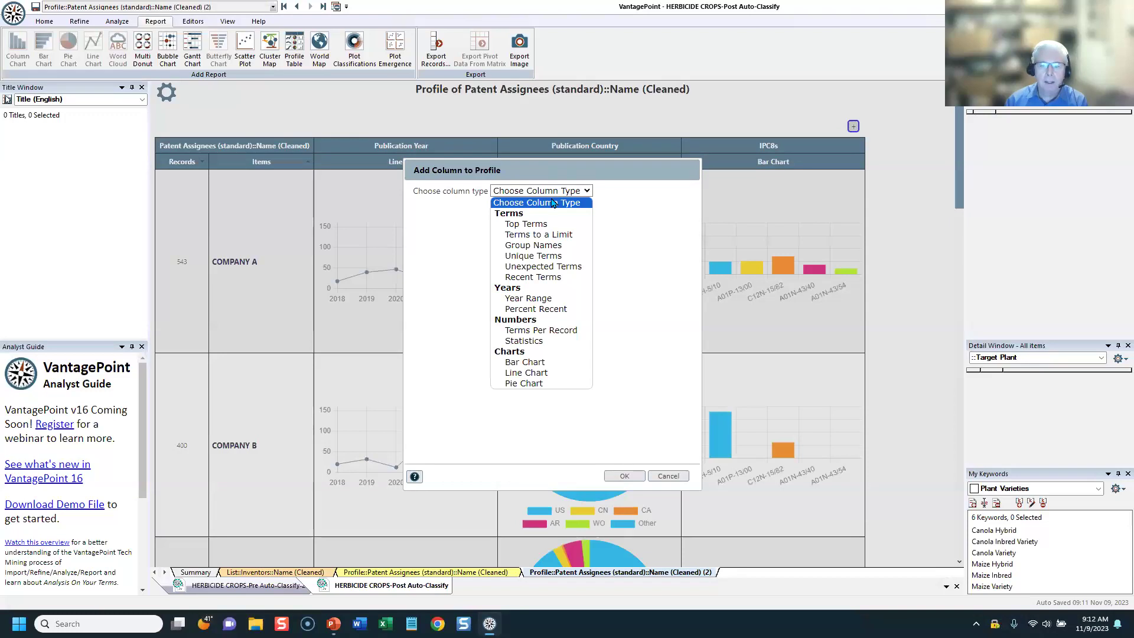
{"action": "left_click", "coordinate": [519, 257]}
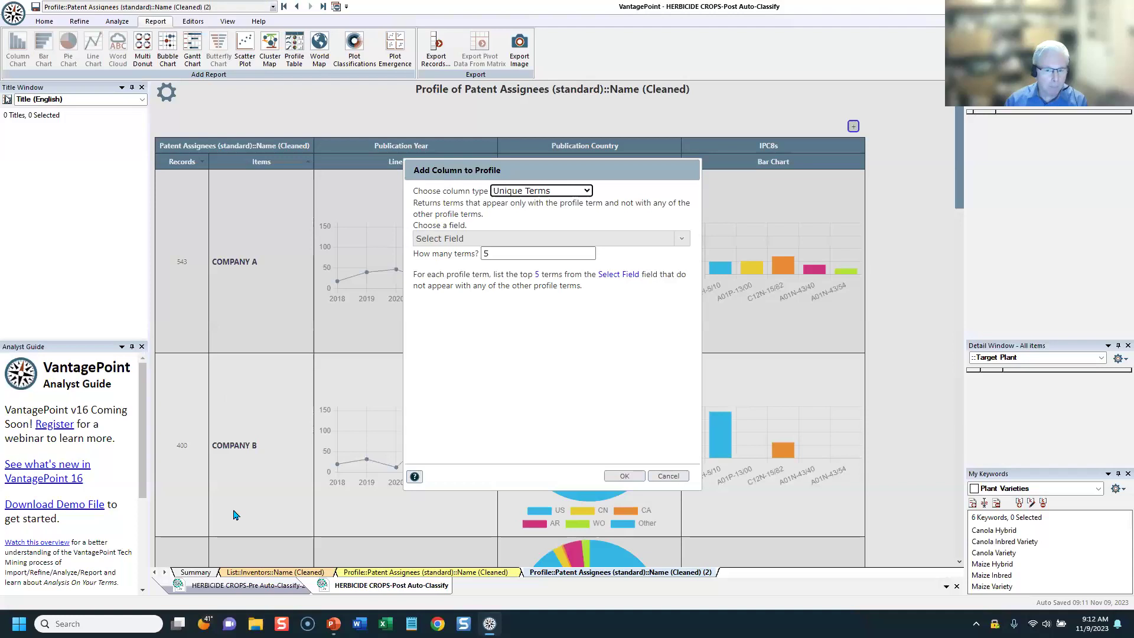
{"action": "left_click", "coordinate": [491, 239]}
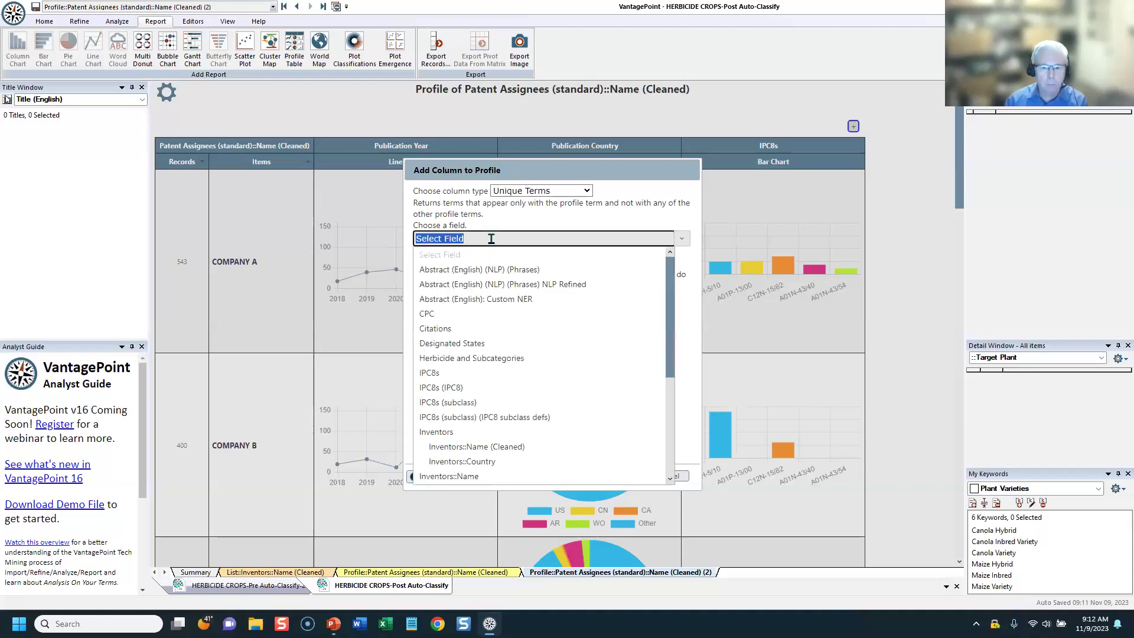
{"action": "type", "text": "ipc"}
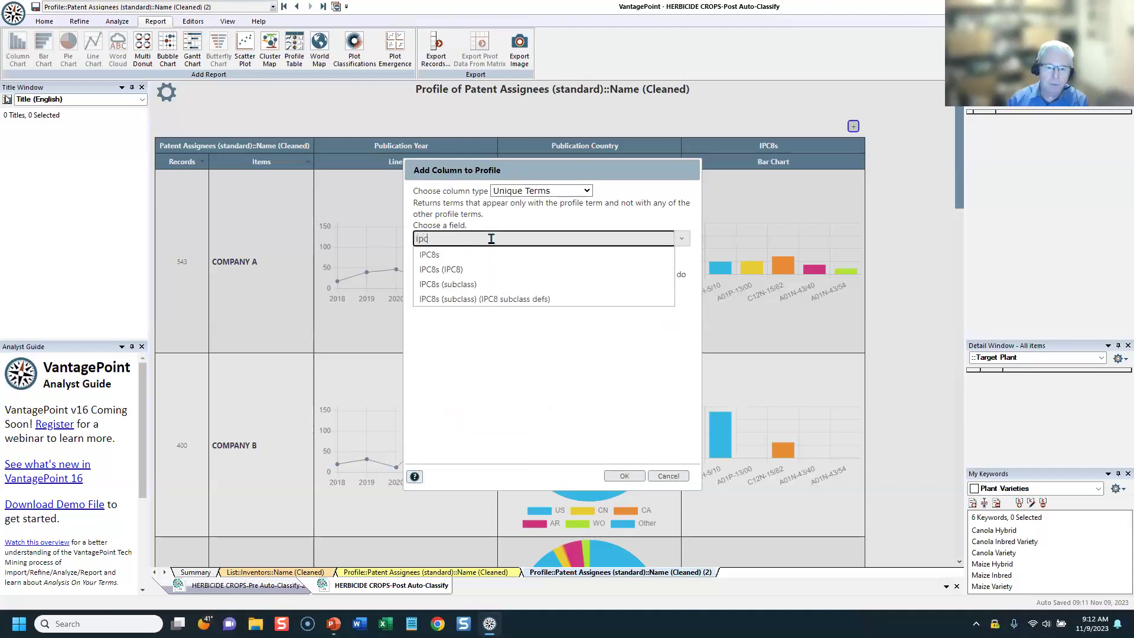
{"action": "left_click", "coordinate": [495, 255]}
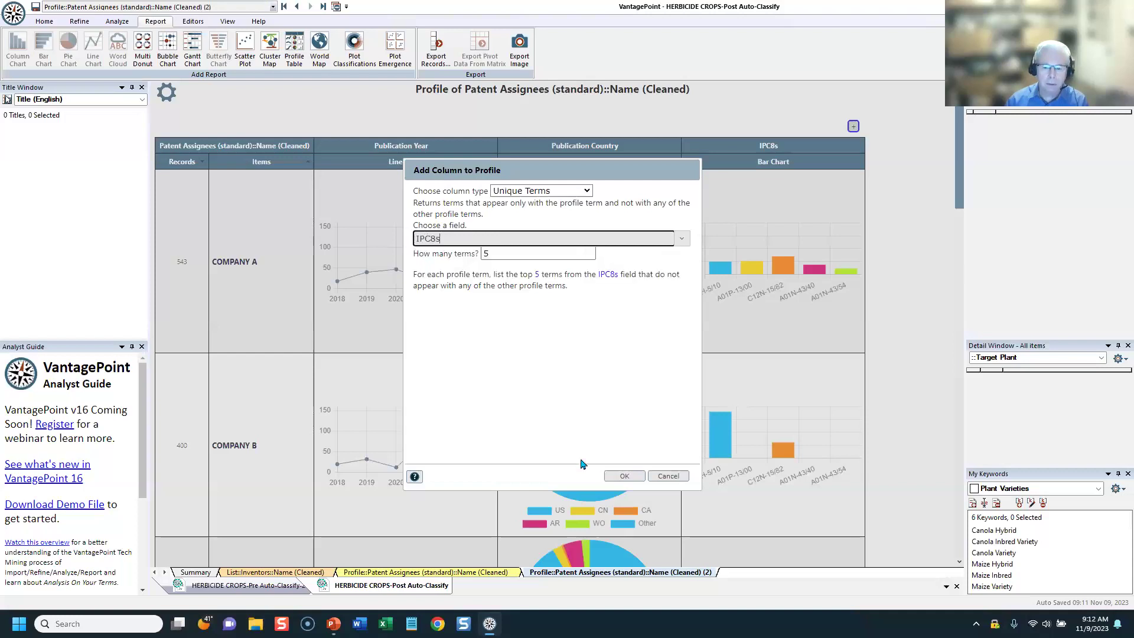
{"action": "left_click", "coordinate": [622, 477]}
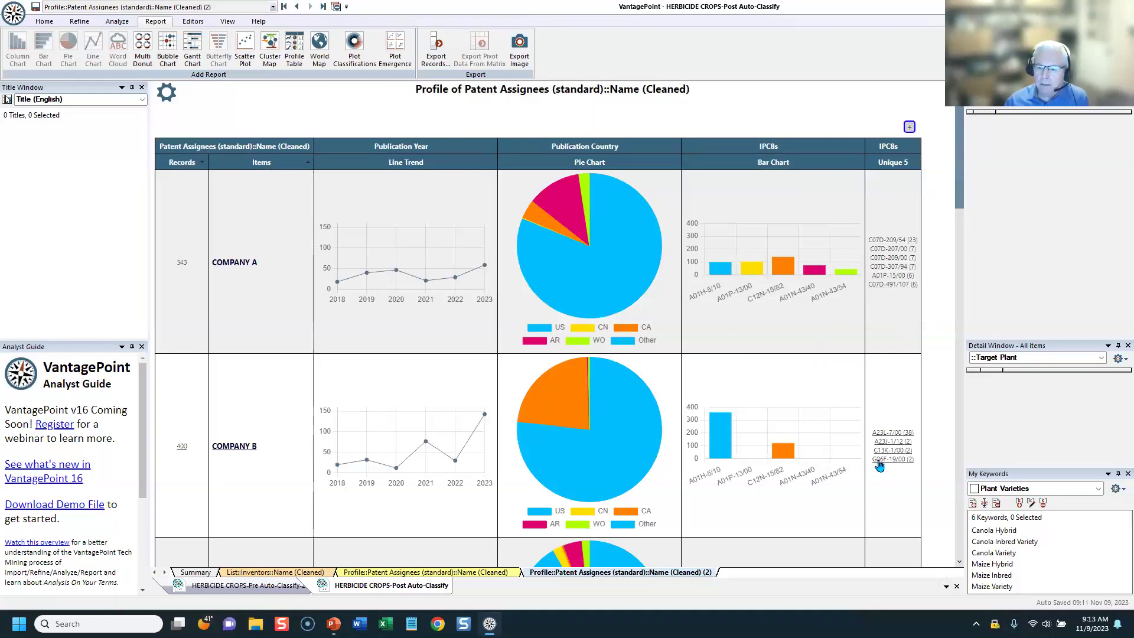
{"action": "mouse_move", "coordinate": [960, 204]}
{"action": "left_mouse_down"}
{"action": "mouse_move", "coordinate": [968, 425]}
{"action": "mouse_move", "coordinate": [973, 205]}
{"action": "left_mouse_up"}
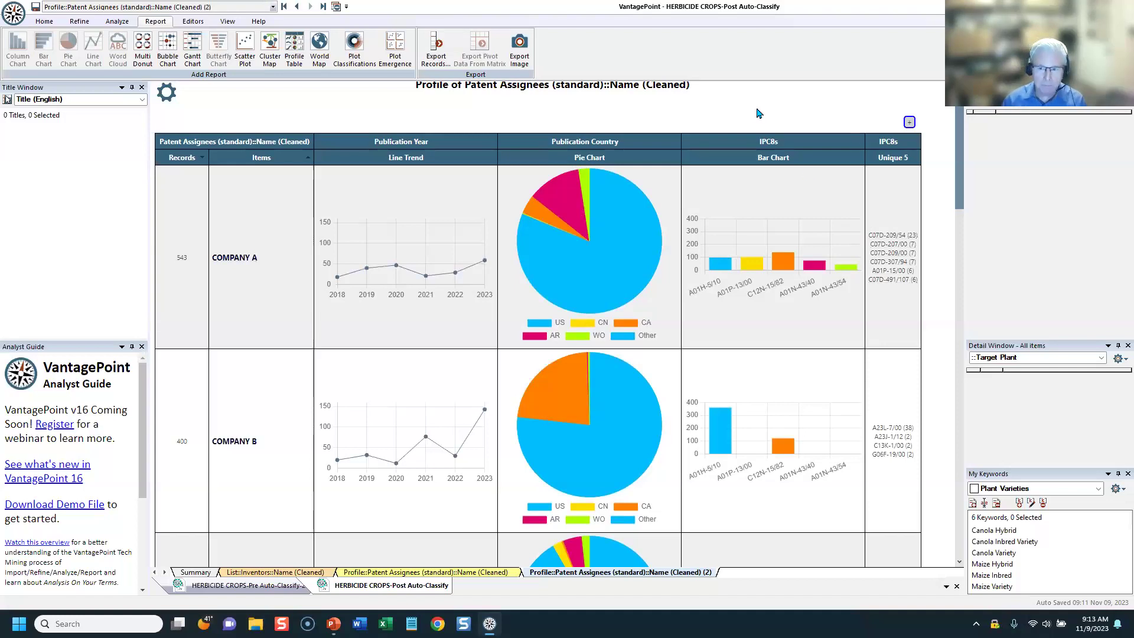
{"action": "key", "text": "alt+Tab"}
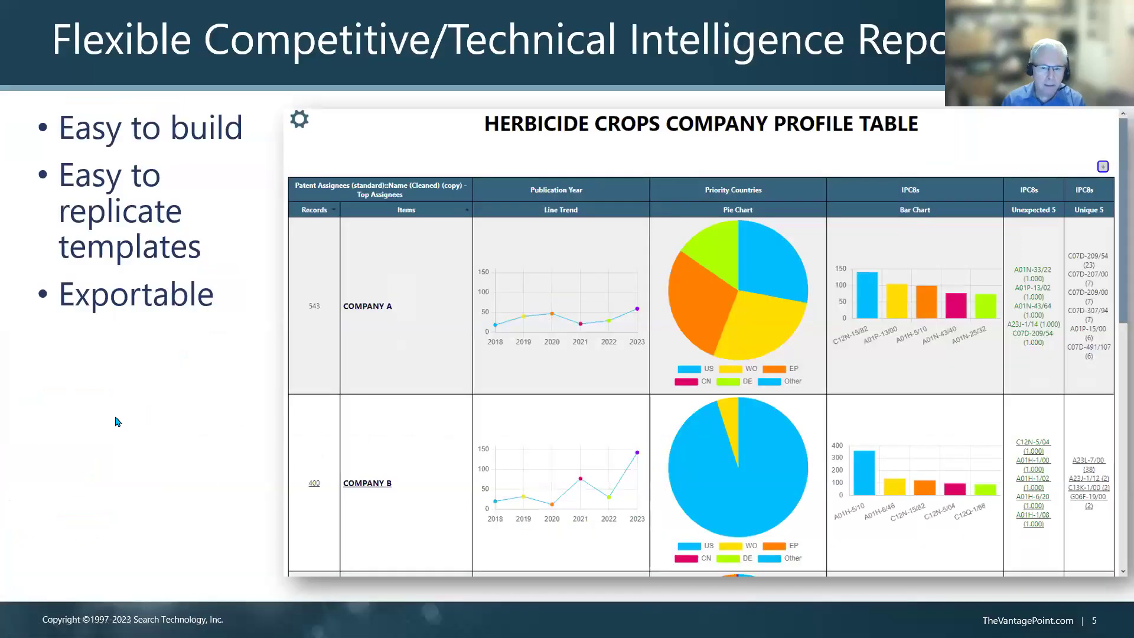
{"action": "key", "text": "Right"}
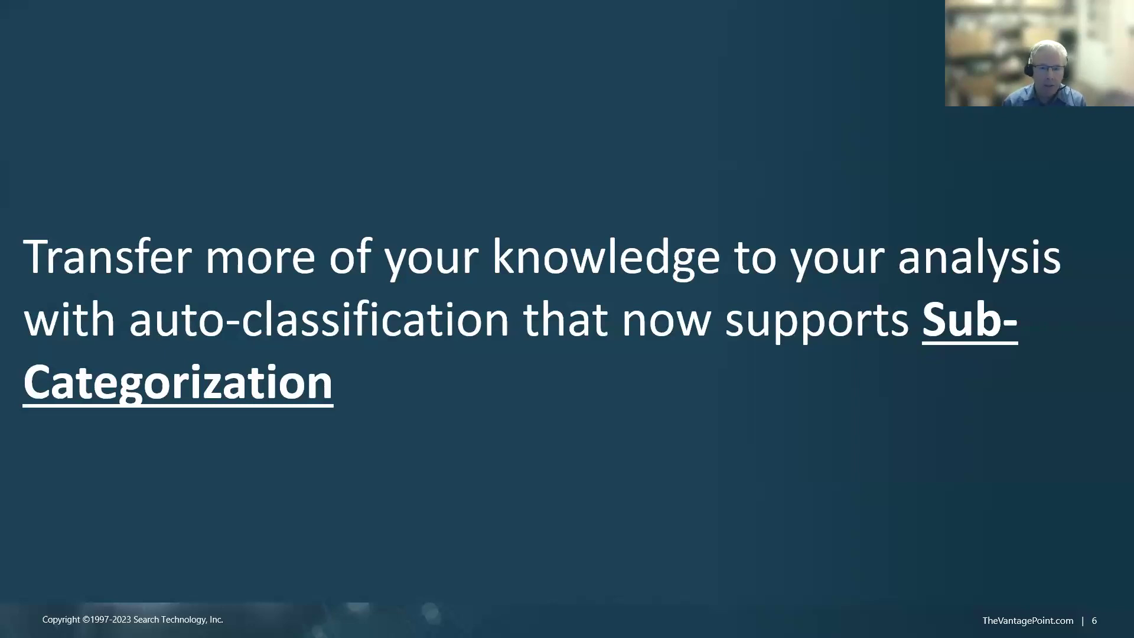
{"action": "left_click", "coordinate": [356, 402]}
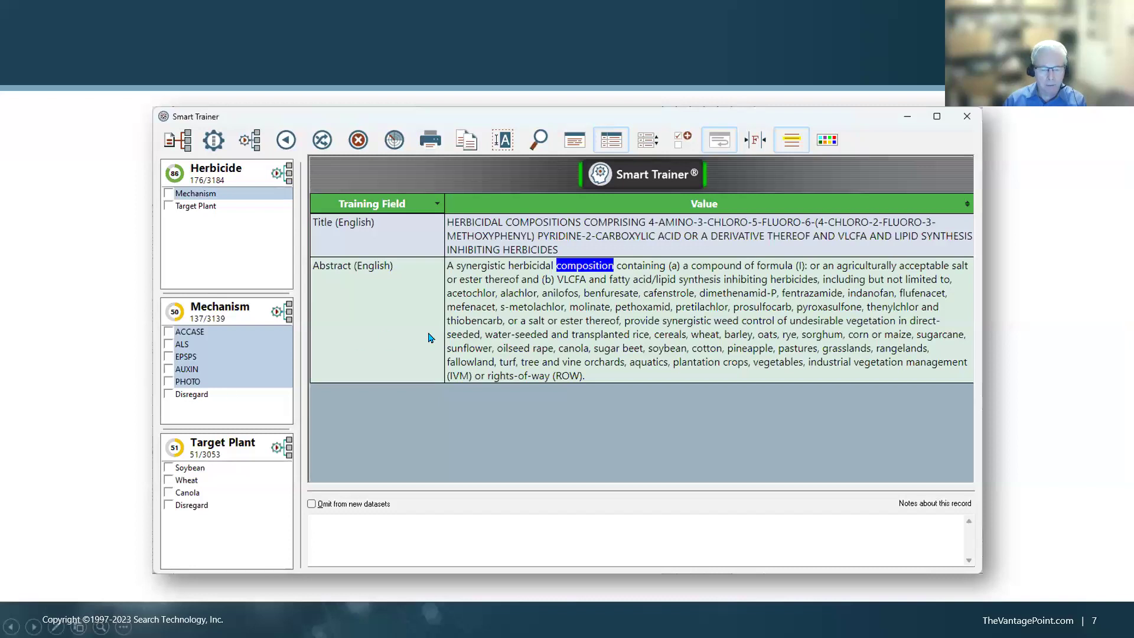
{"action": "key", "text": "Right"}
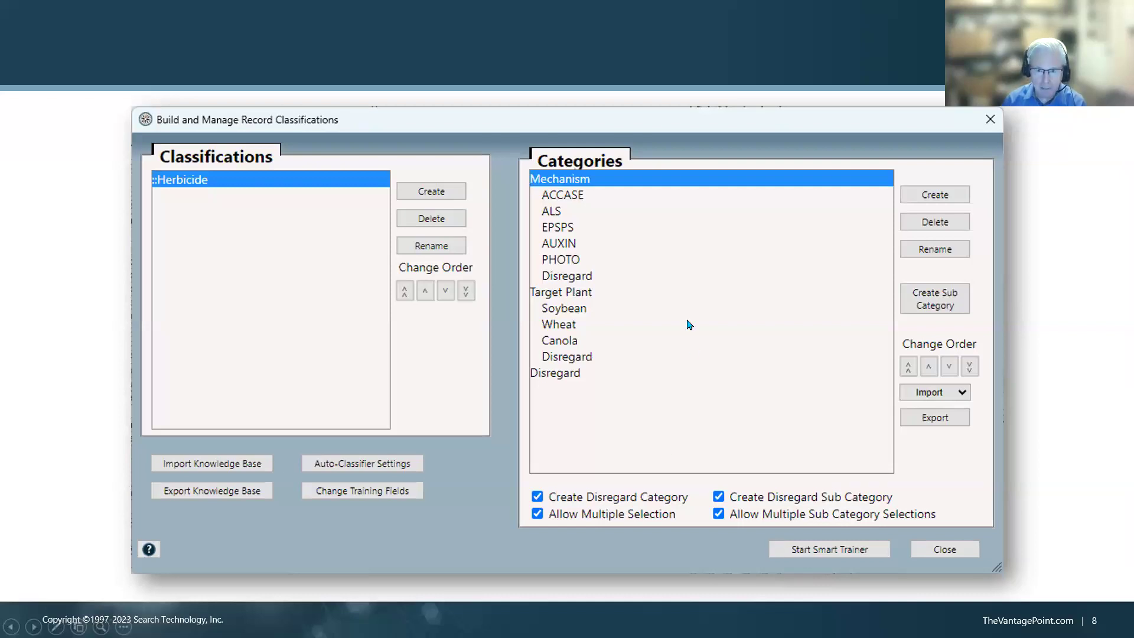
Return to VantagePoint and display the Summary sheet of the HERBICIDE CROPS-Pre Auto-Classify-2 dataset.
{"action": "key", "text": "alt+Tab"}
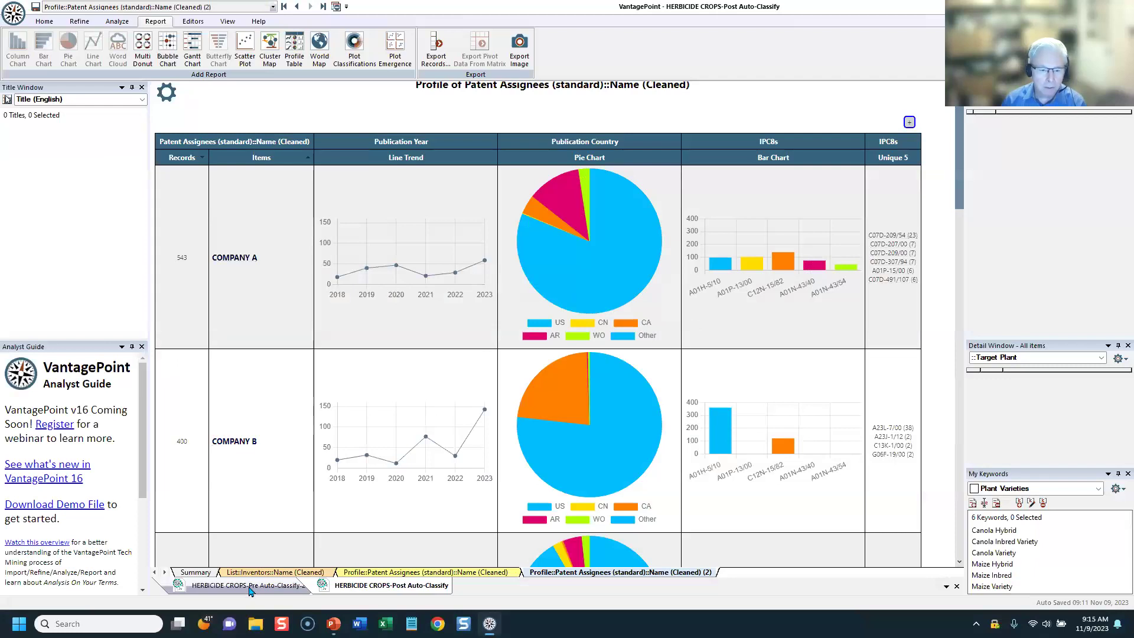
{"action": "left_click", "coordinate": [227, 593]}
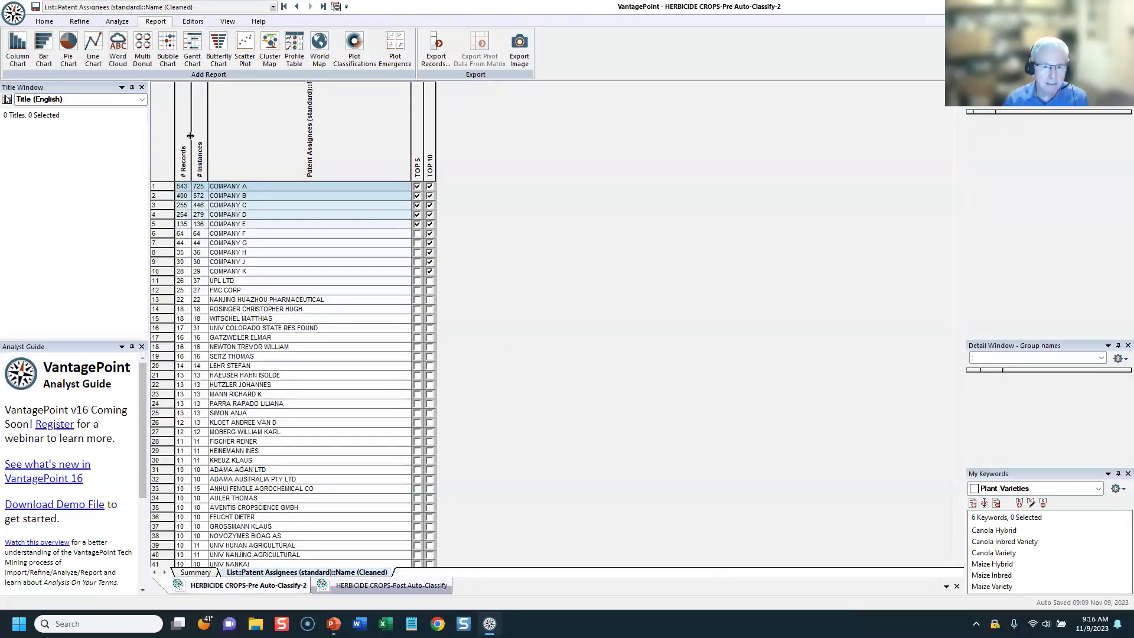
{"action": "left_click", "coordinate": [284, 7]}
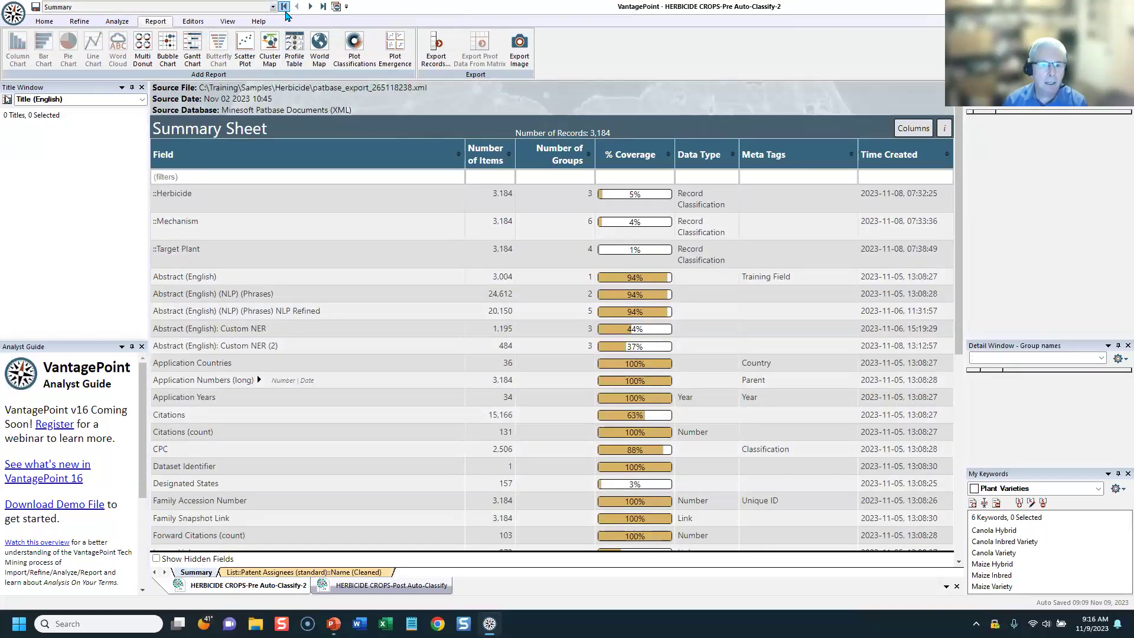
Open the record classifications manager and review the Mechanism and Target Plant categories of the Herbicide classification.
{"action": "left_click", "coordinate": [116, 22]}
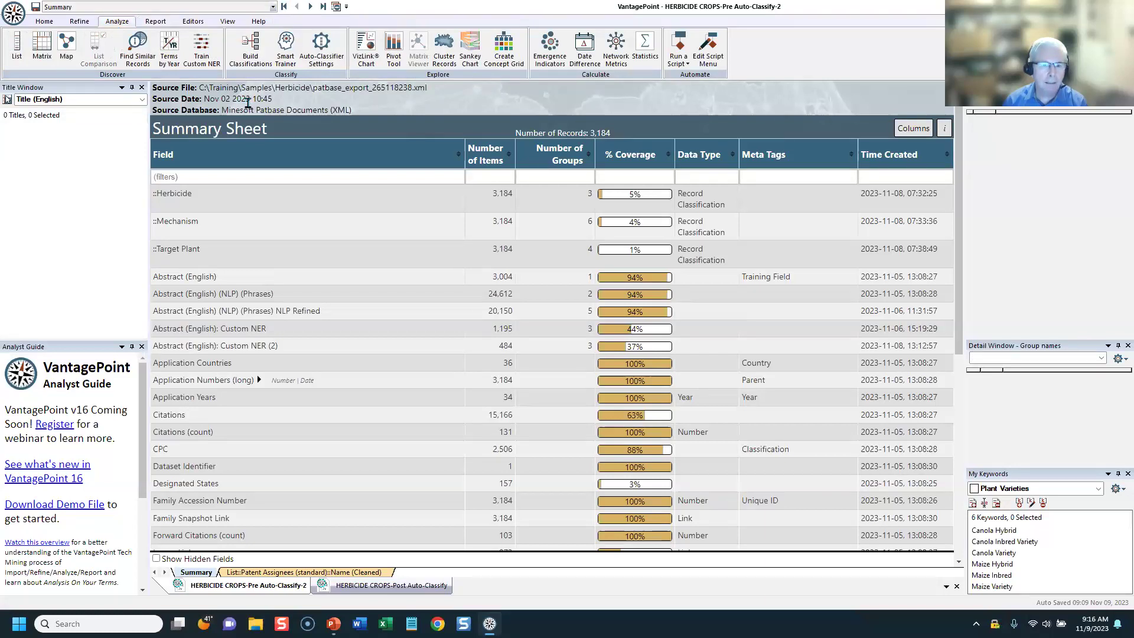
{"action": "left_click", "coordinate": [250, 48]}
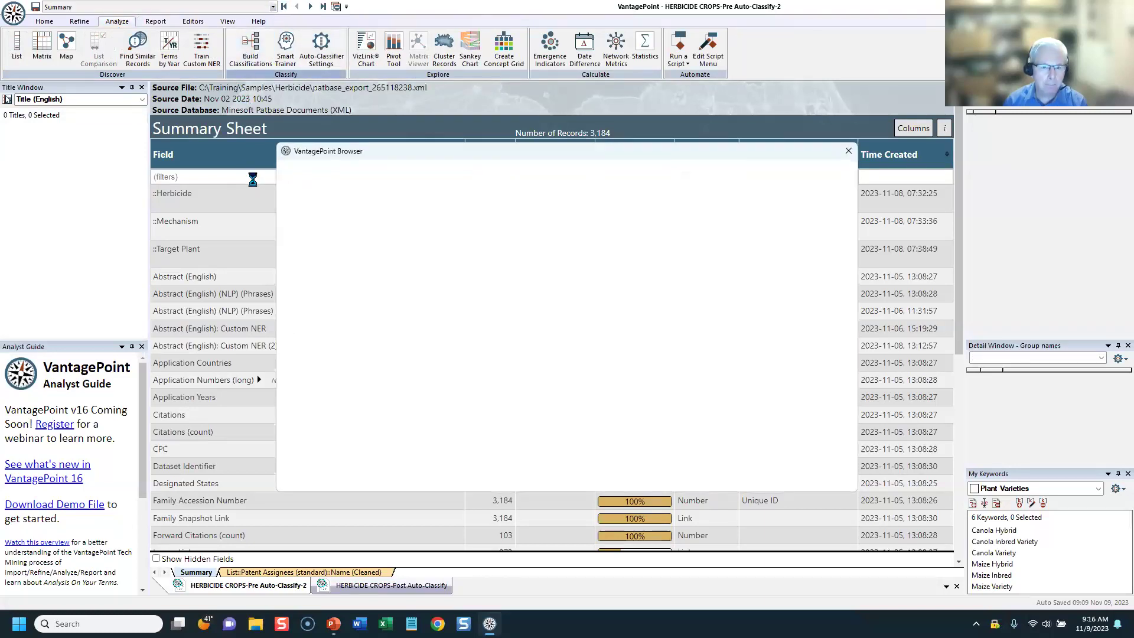
{"action": "left_click", "coordinate": [269, 211]}
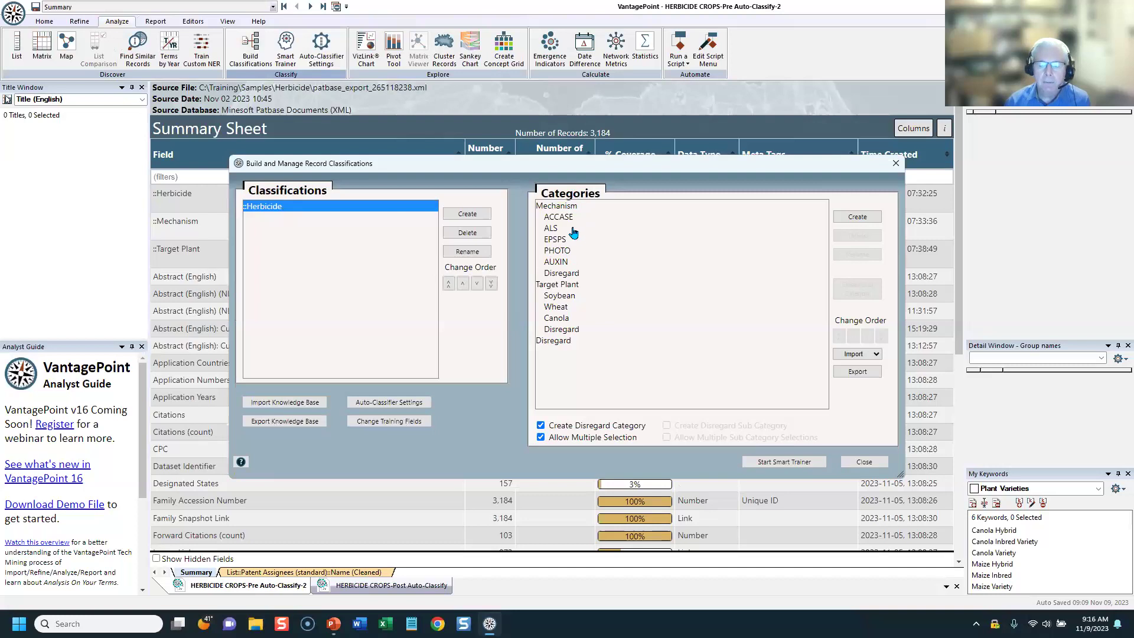
{"action": "left_click", "coordinate": [557, 208]}
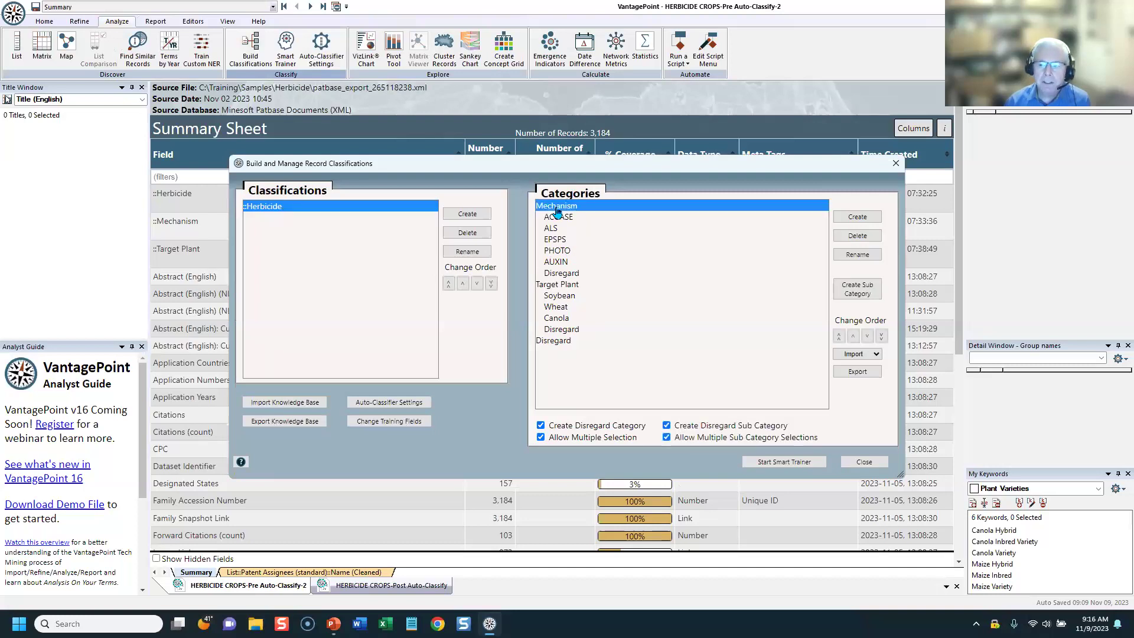
{"action": "left_click", "coordinate": [564, 287]}
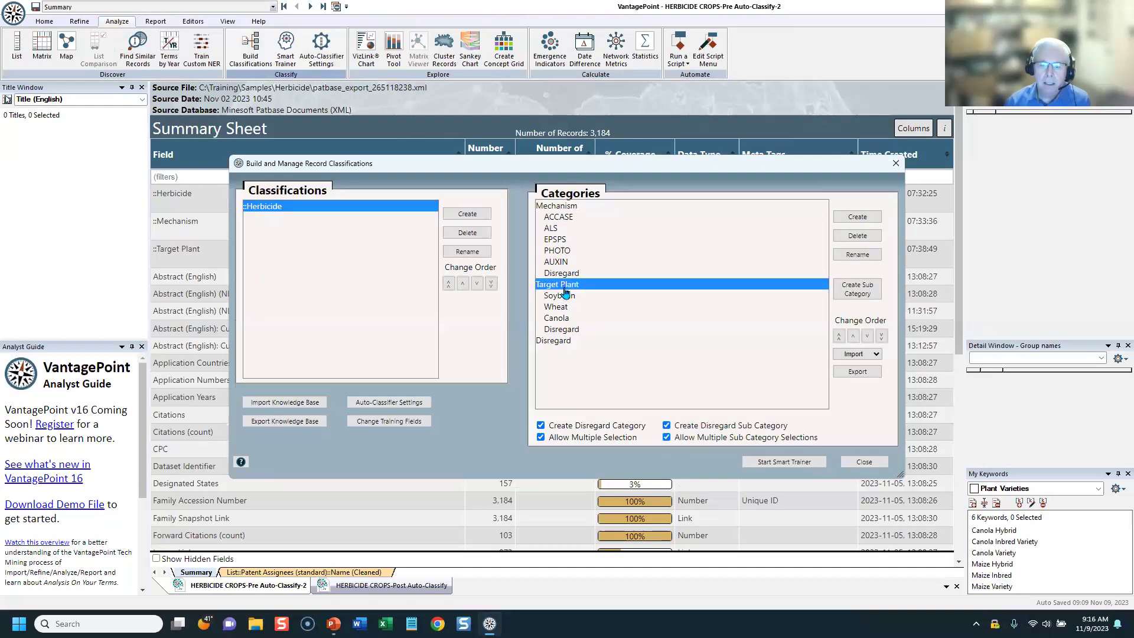
Reorder the Mechanism sub-categories so that PHOTO comes directly before EPSPS.
{"action": "left_click", "coordinate": [558, 220]}
{"action": "left_click", "coordinate": [561, 230]}
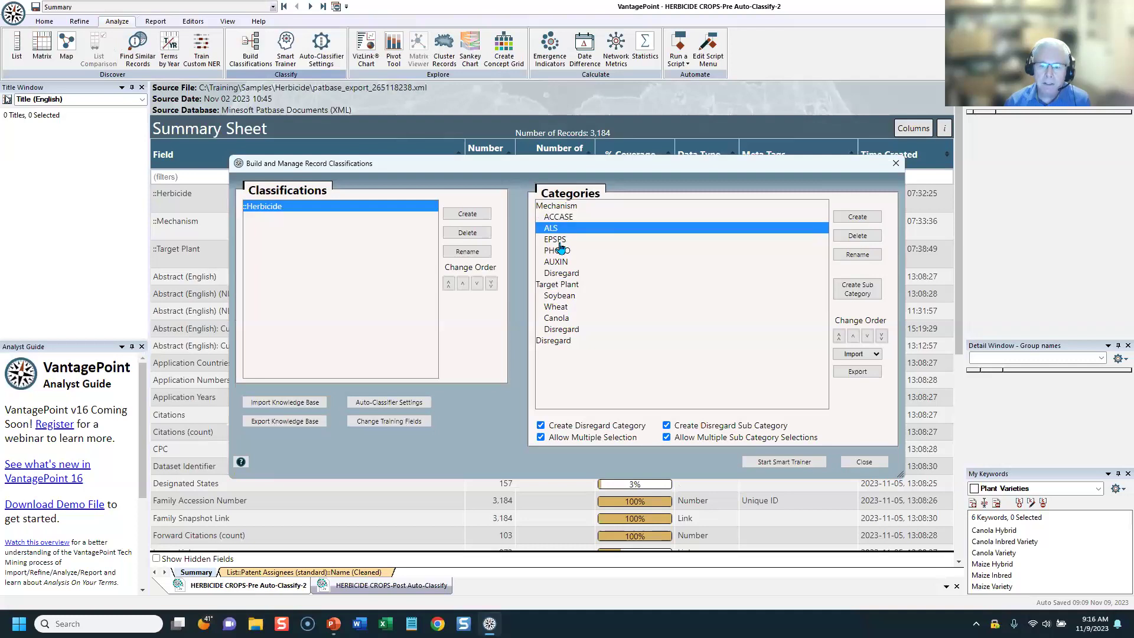
{"action": "left_click", "coordinate": [561, 240]}
{"action": "left_click", "coordinate": [561, 253]}
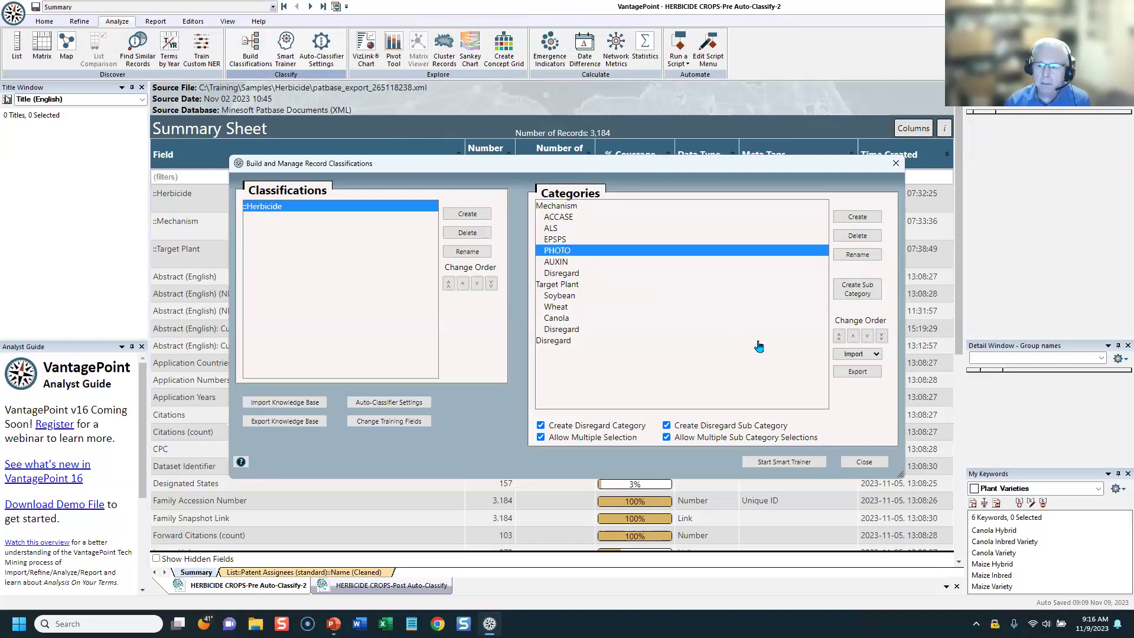
{"action": "left_click", "coordinate": [853, 336]}
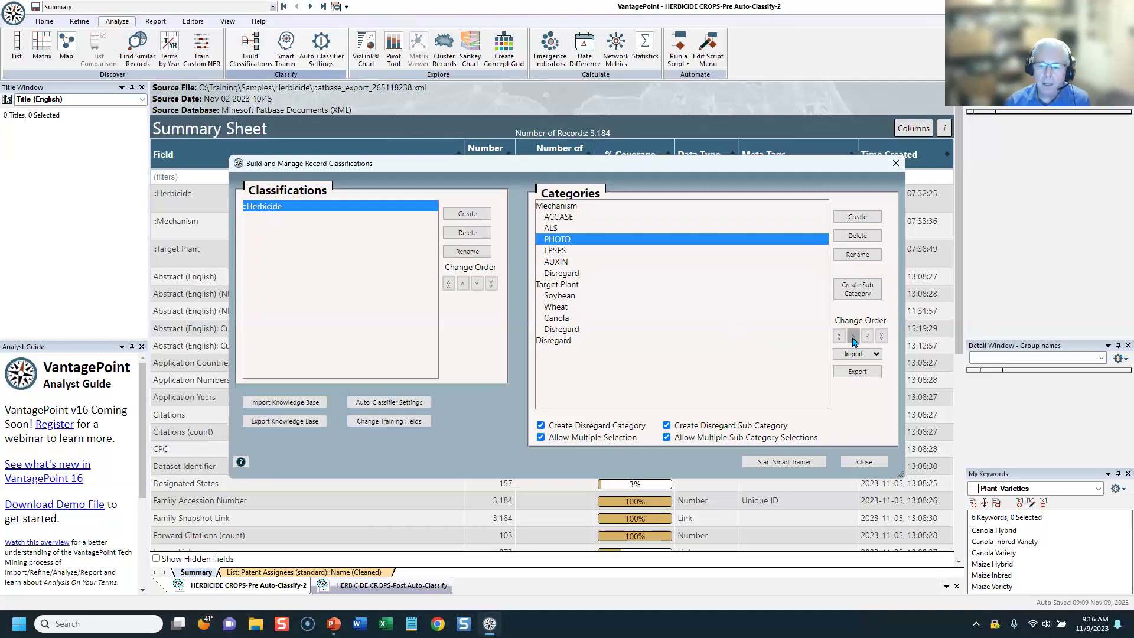
Create a Rice sub-category under Target Plant and move it ahead of that category's Disregard entry.
{"action": "left_click", "coordinate": [569, 297]}
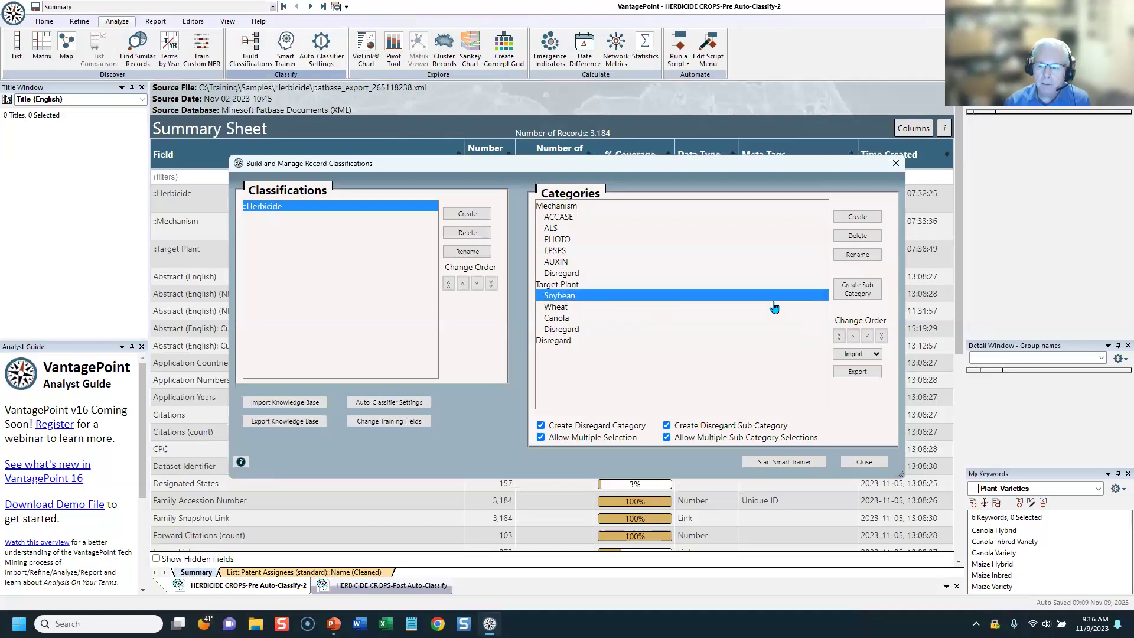
{"action": "left_click", "coordinate": [846, 287]}
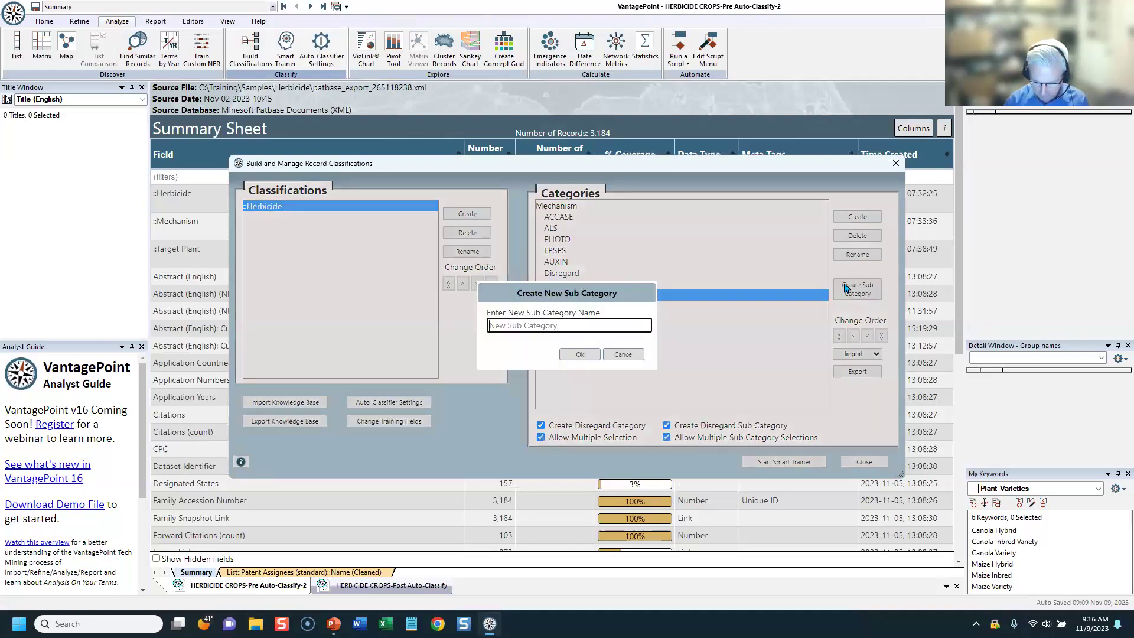
{"action": "type", "text": "Rice"}
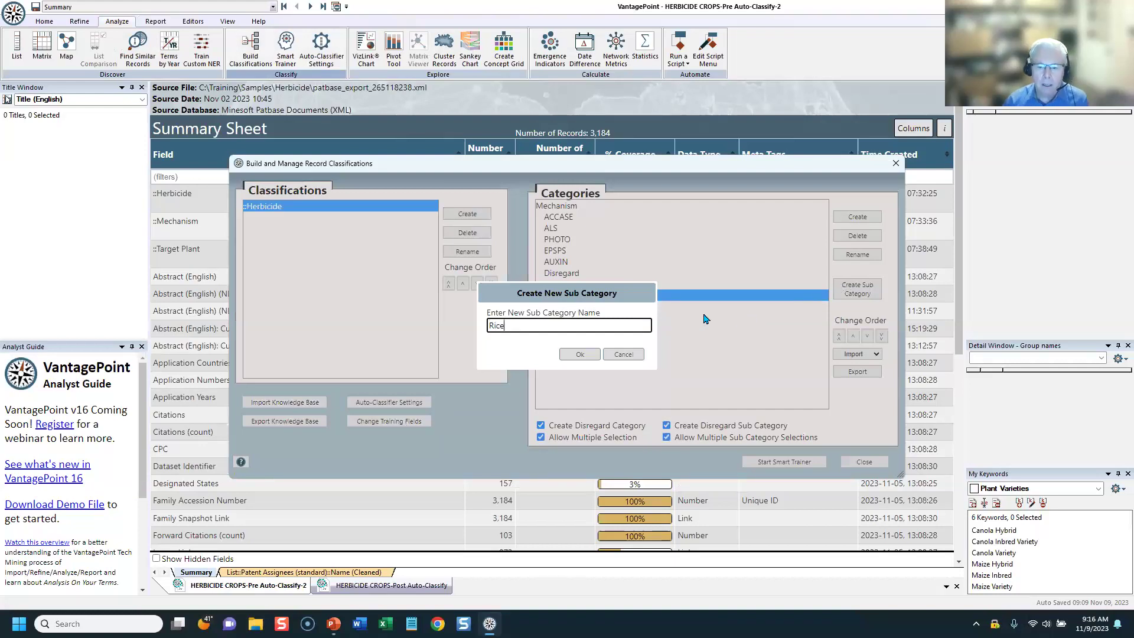
{"action": "left_click", "coordinate": [567, 353]}
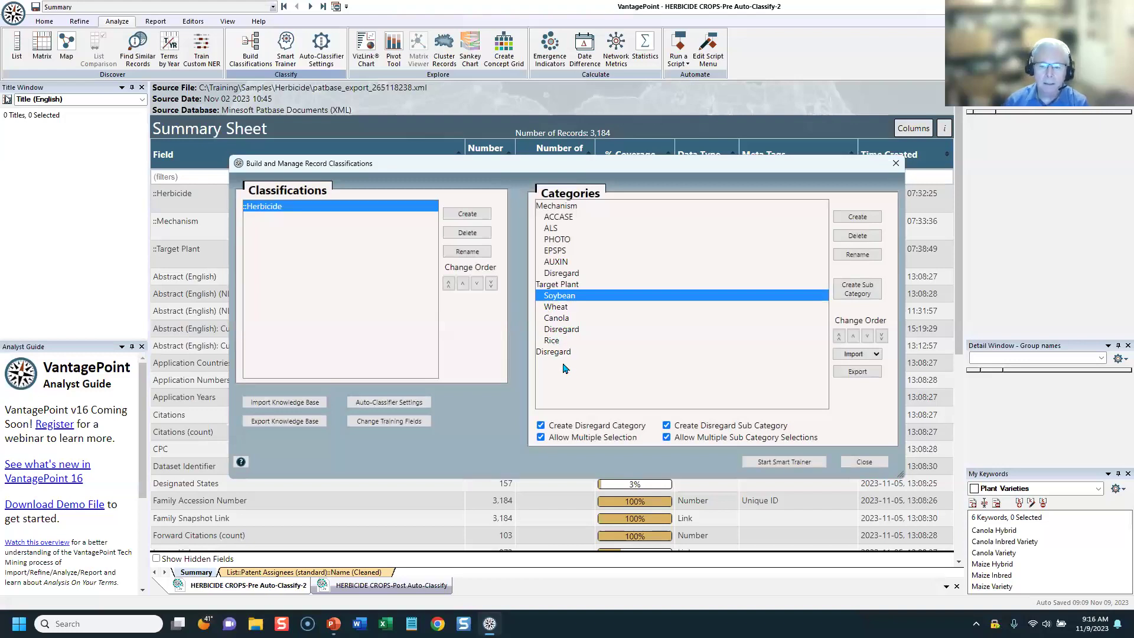
{"action": "left_click", "coordinate": [554, 342]}
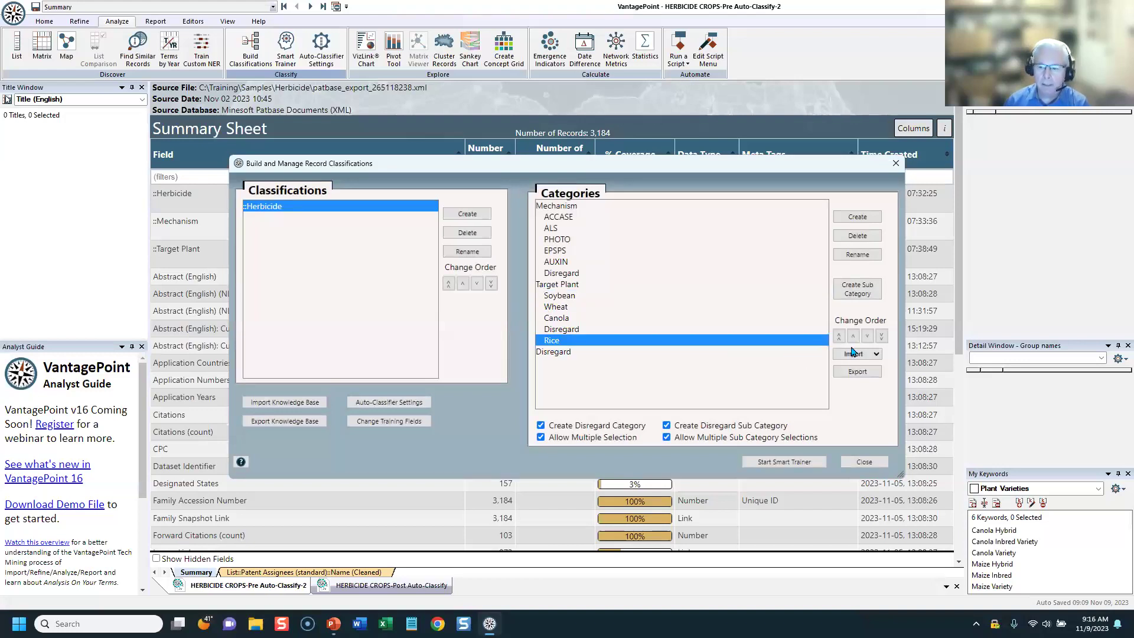
{"action": "left_click", "coordinate": [853, 335]}
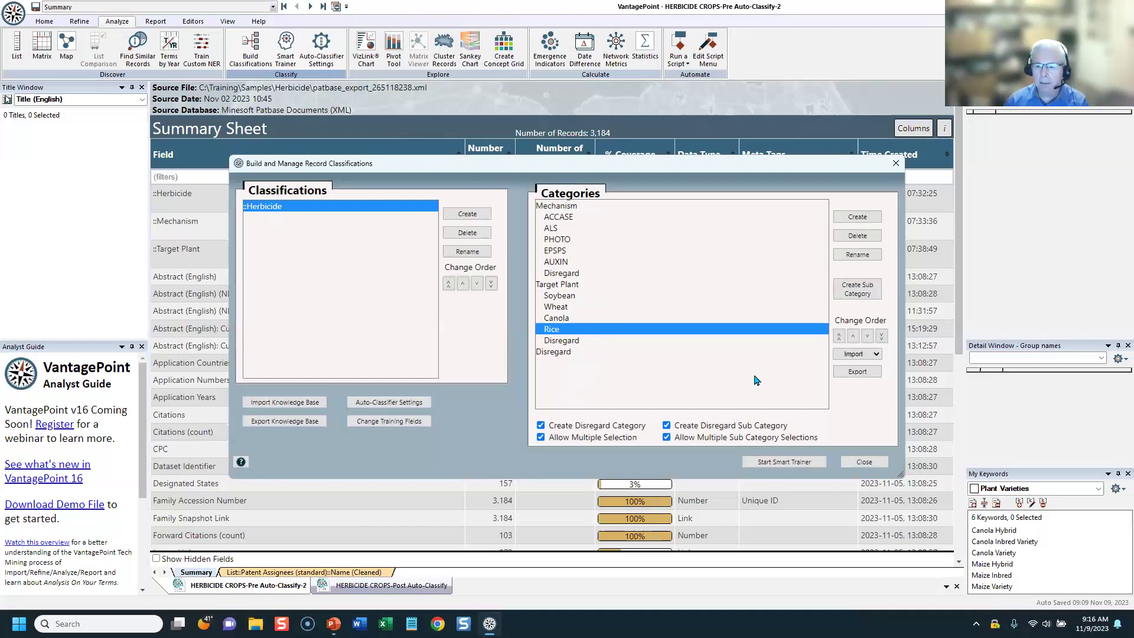
Delete the Rice sub-category from the Target Plant category.
{"action": "left_click", "coordinate": [858, 235]}
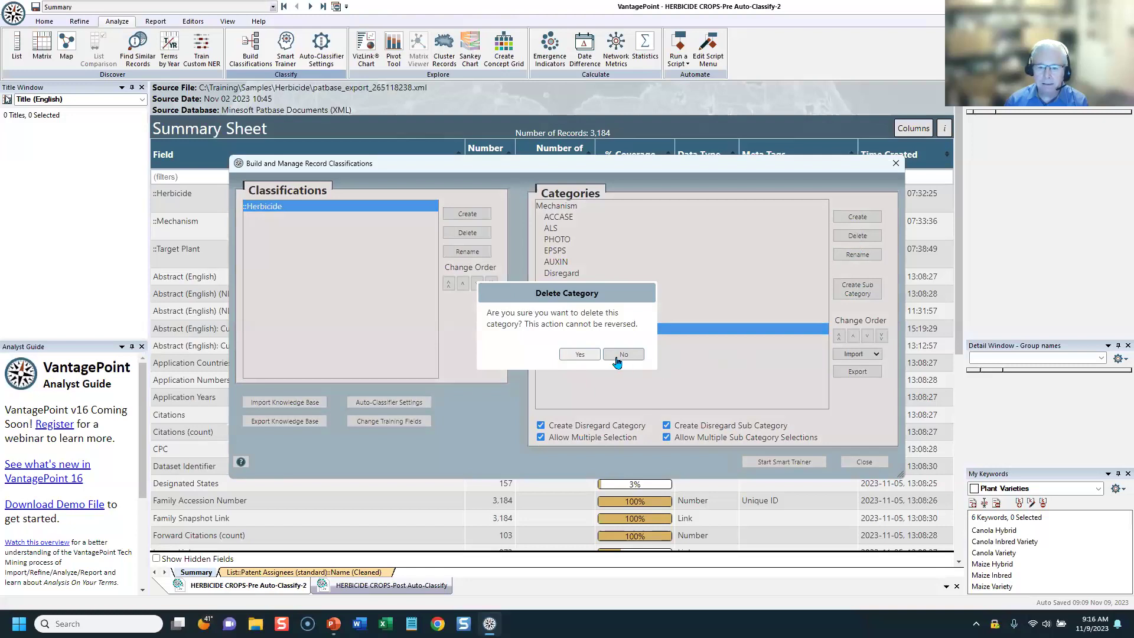
{"action": "left_click", "coordinate": [579, 355]}
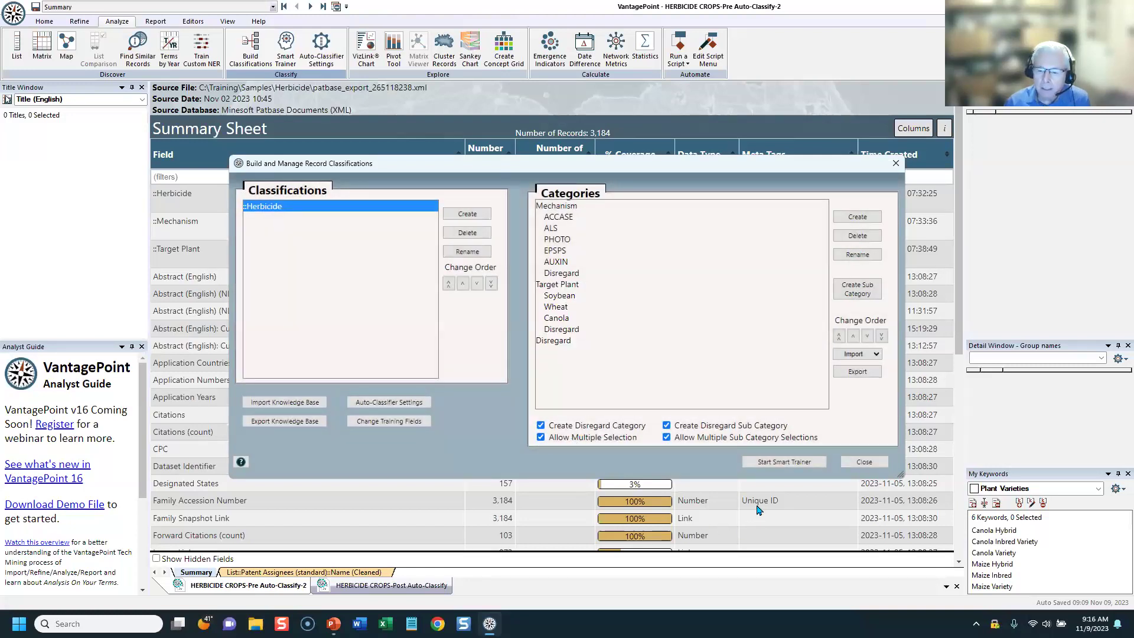
Leave the classifications manager and classify the SOYBEAN VARIETY 5PSPF20 record as Soybean in the Smart Trainer.
{"action": "left_click", "coordinate": [852, 463]}
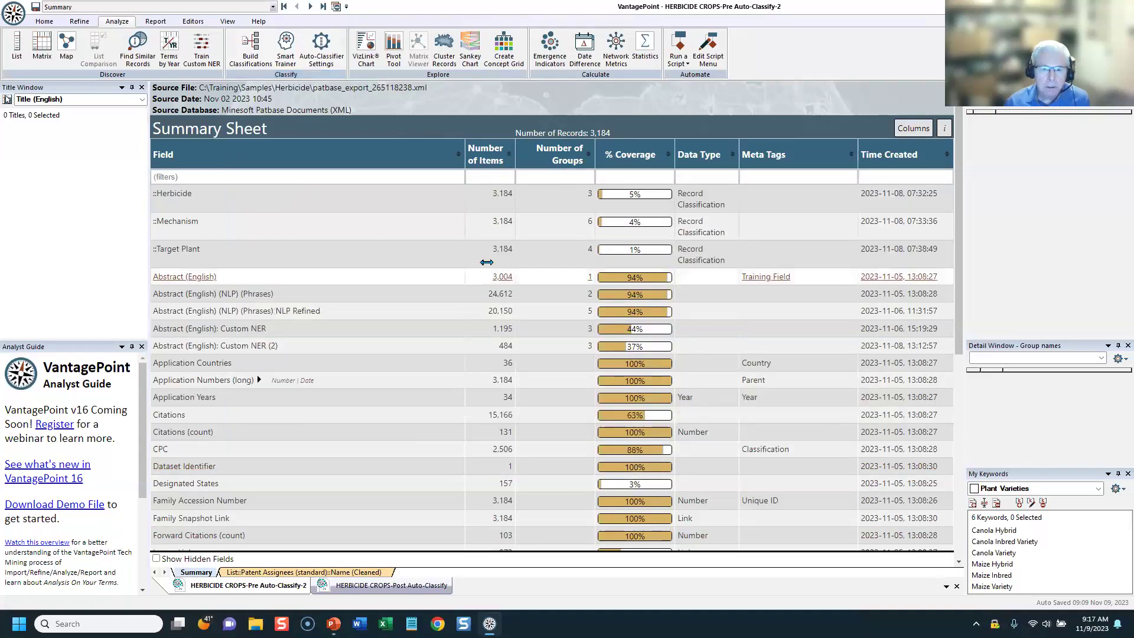
{"action": "left_click", "coordinate": [286, 61]}
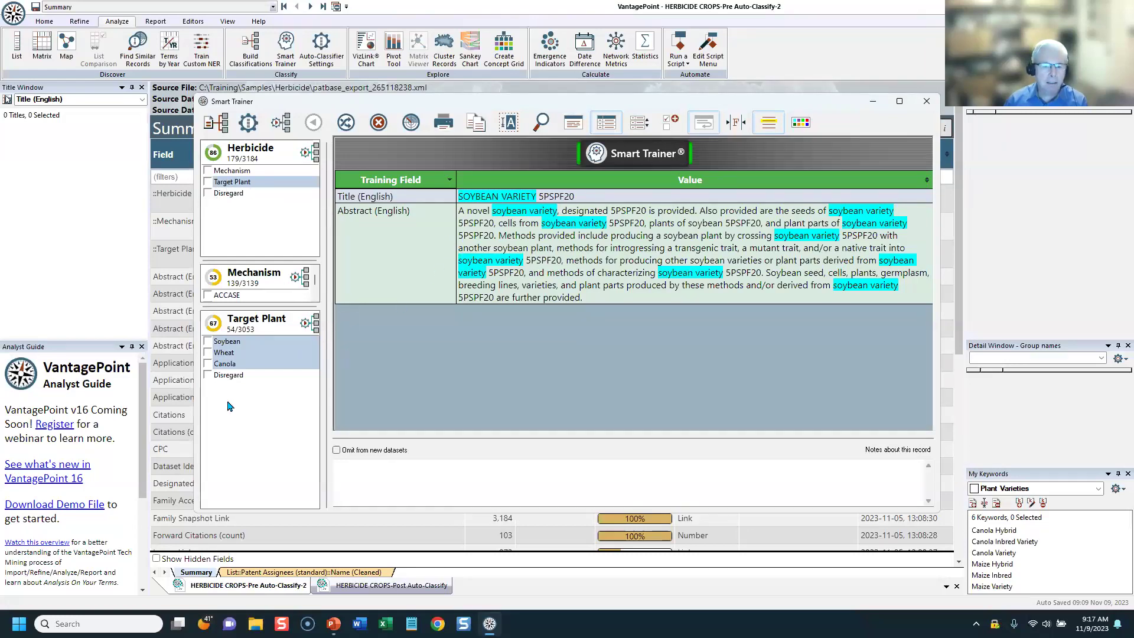
{"action": "left_click", "coordinate": [207, 342]}
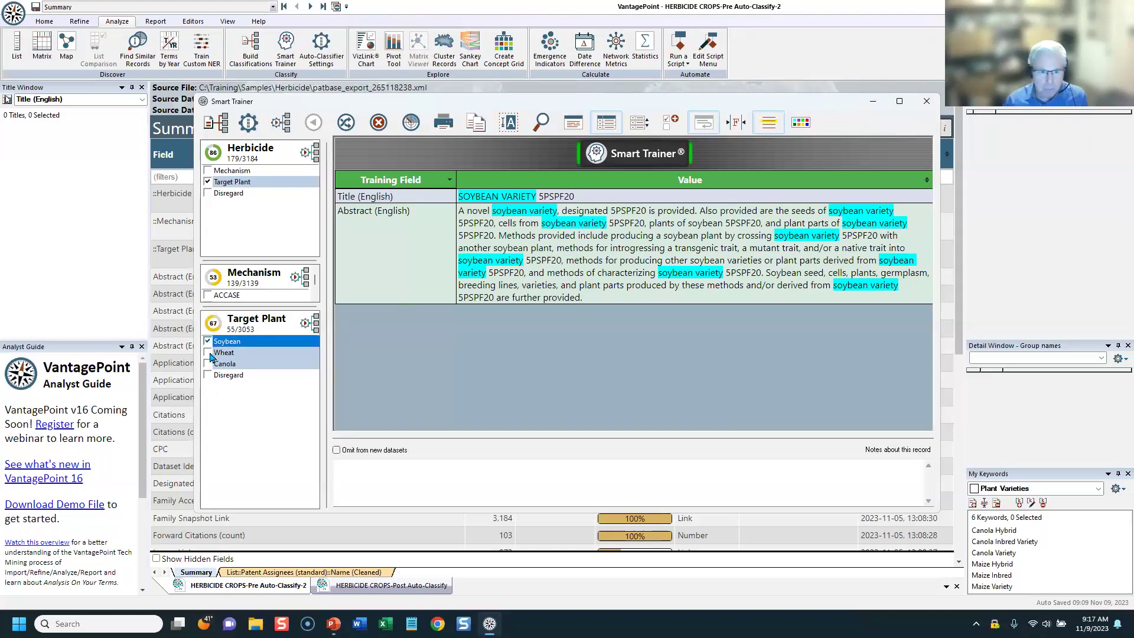
Classify the next training record, on herbicidal compositions with halosulfuron, as ACCASE under Mechanism and advance to another record.
{"action": "left_click", "coordinate": [346, 122]}
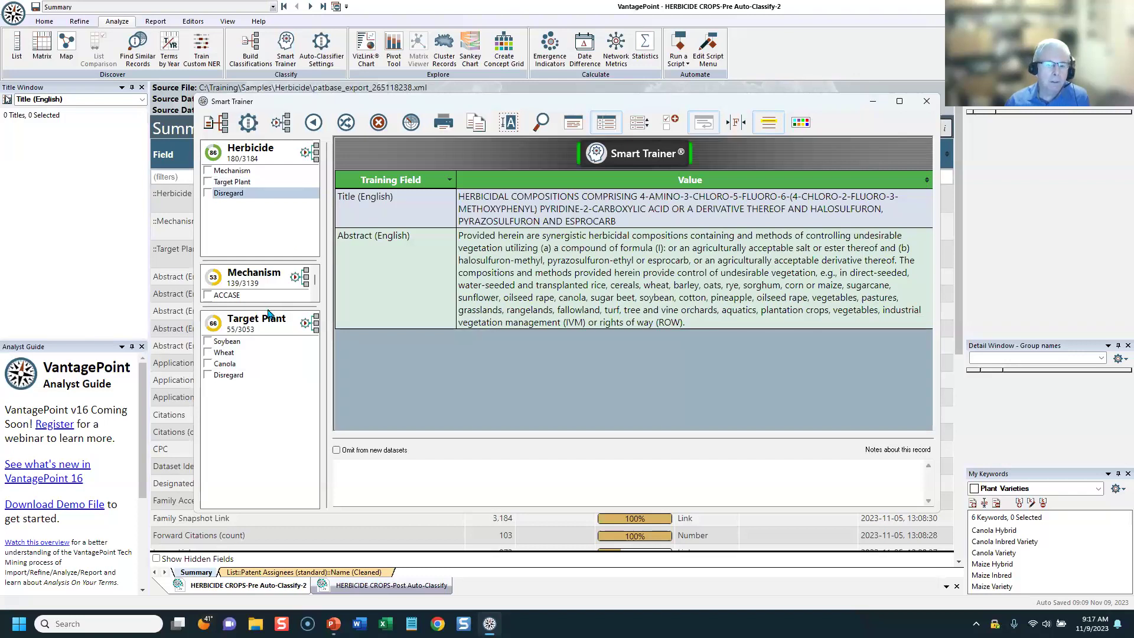
{"action": "left_click_drag", "start_coordinate": [262, 304], "coordinate": [262, 376]}
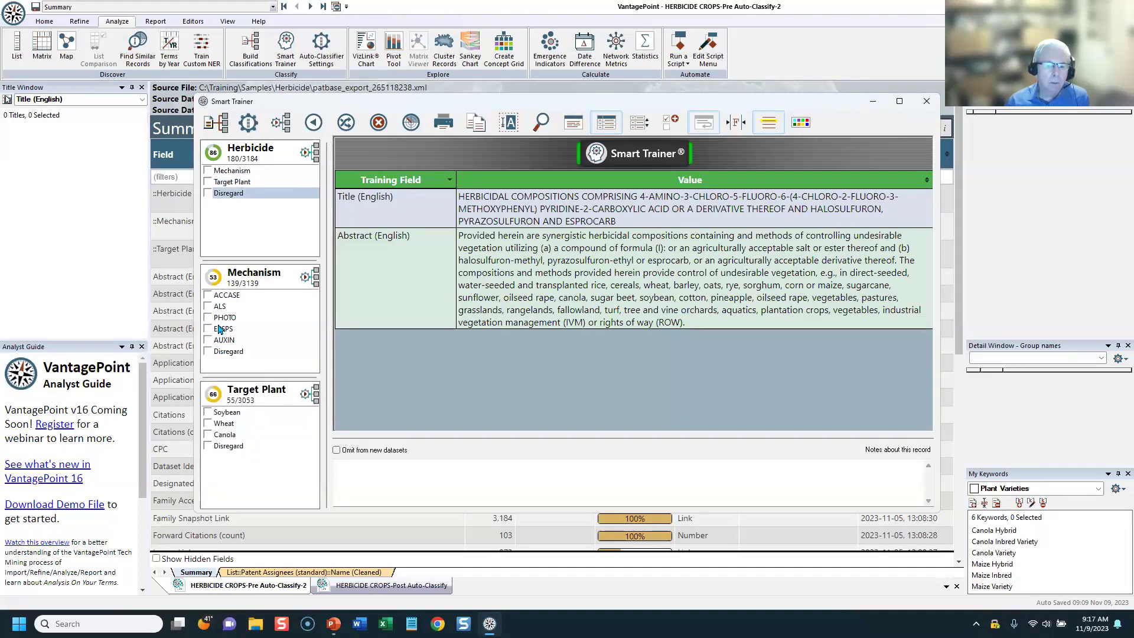
{"action": "left_click", "coordinate": [208, 296]}
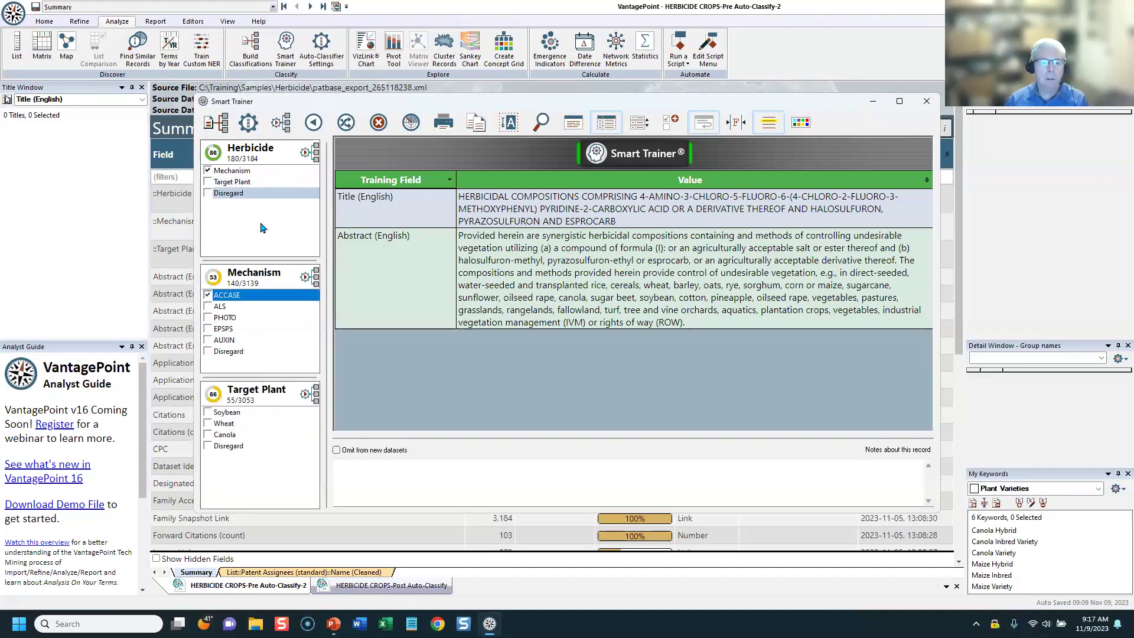
{"action": "left_click", "coordinate": [347, 123]}
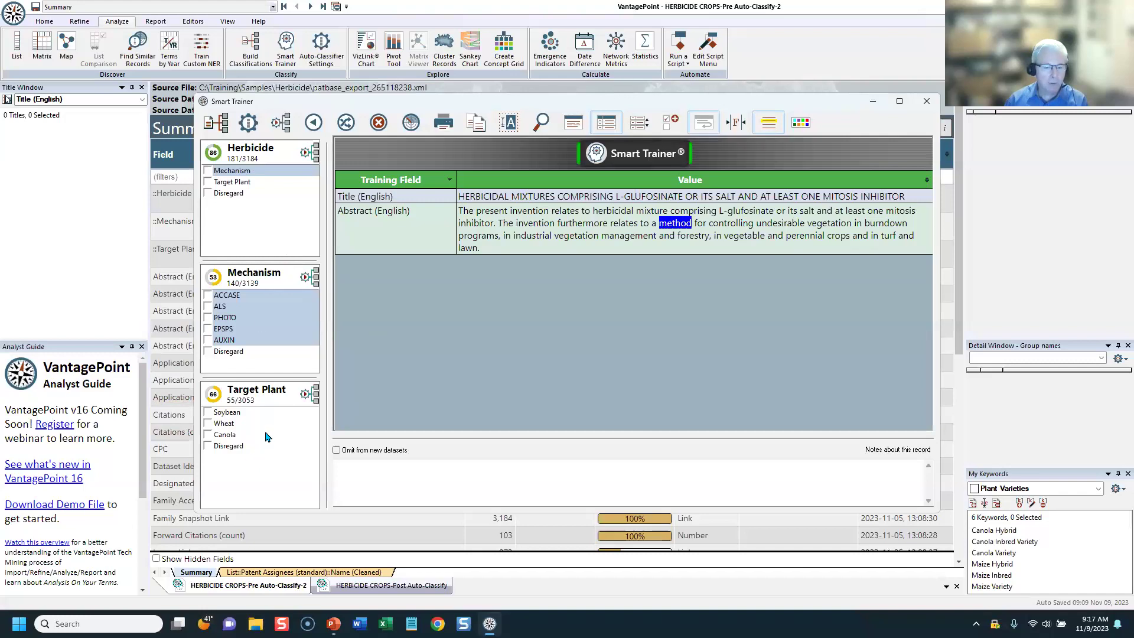
Auto-classify all records for the Herbicide, Mechanism and Target Plant classification fields with a High accuracy target.
{"action": "left_click", "coordinate": [283, 127]}
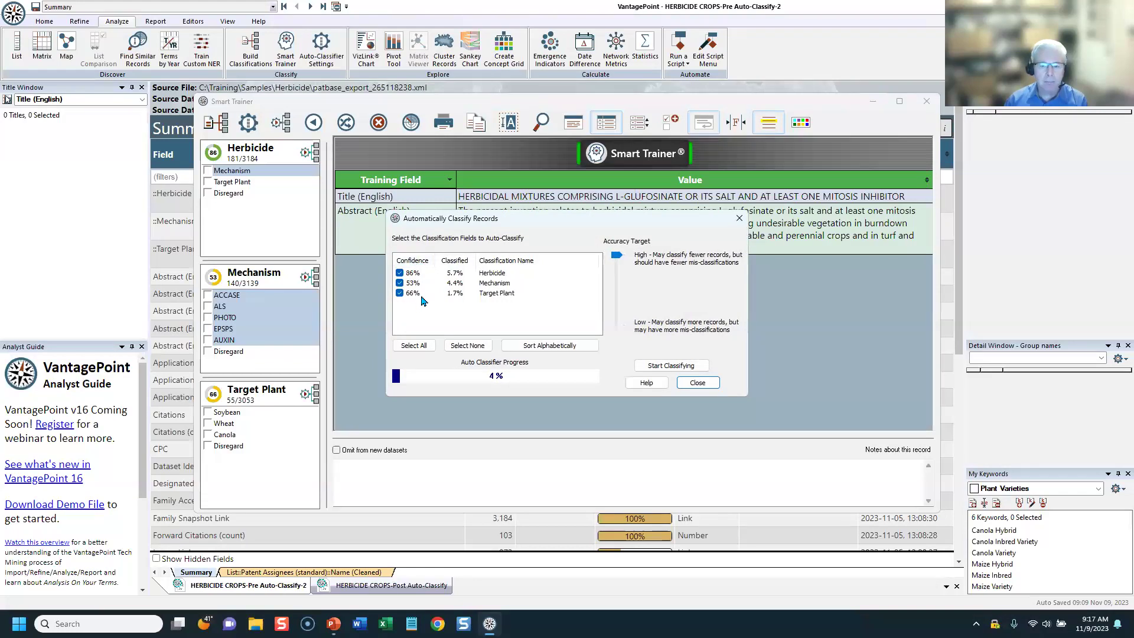
{"action": "left_click", "coordinate": [681, 366]}
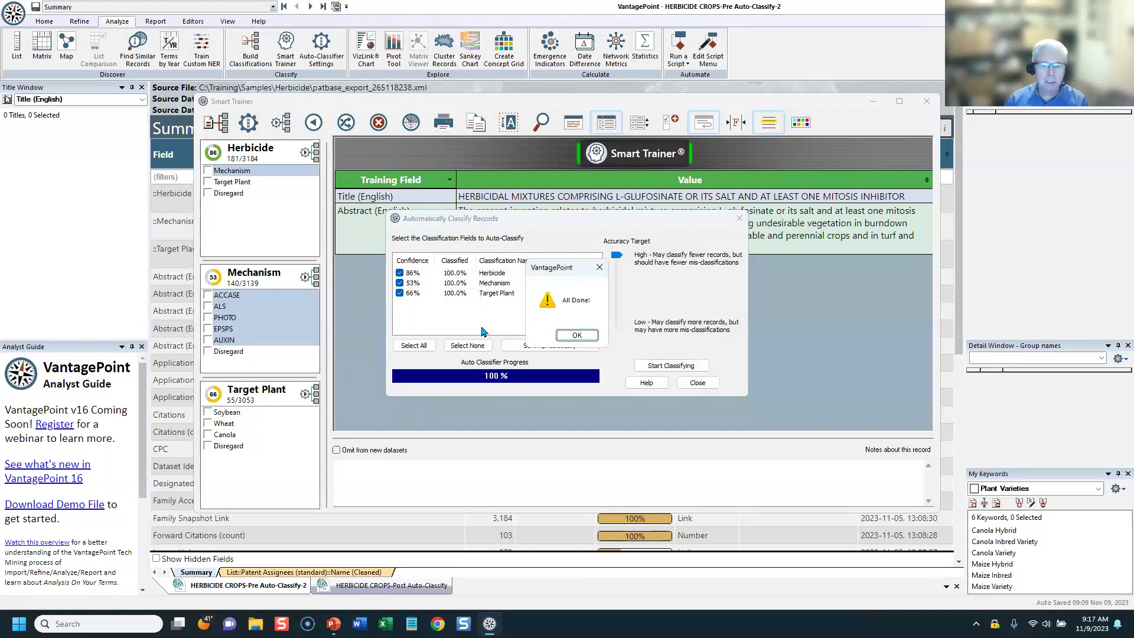
{"action": "left_click", "coordinate": [576, 336]}
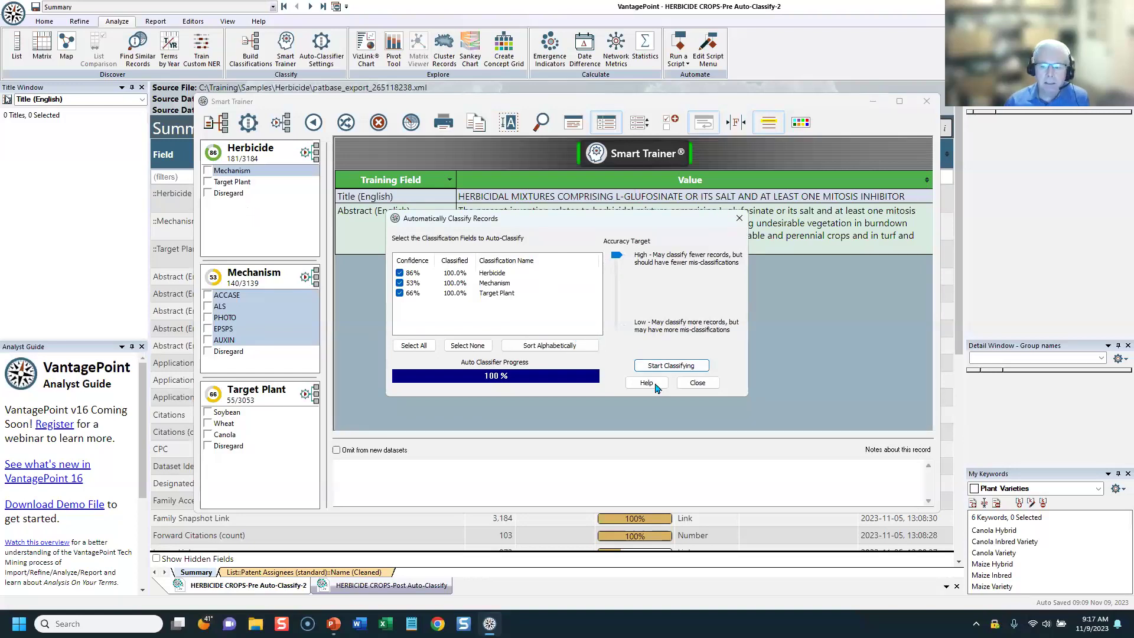
{"action": "left_click", "coordinate": [688, 383]}
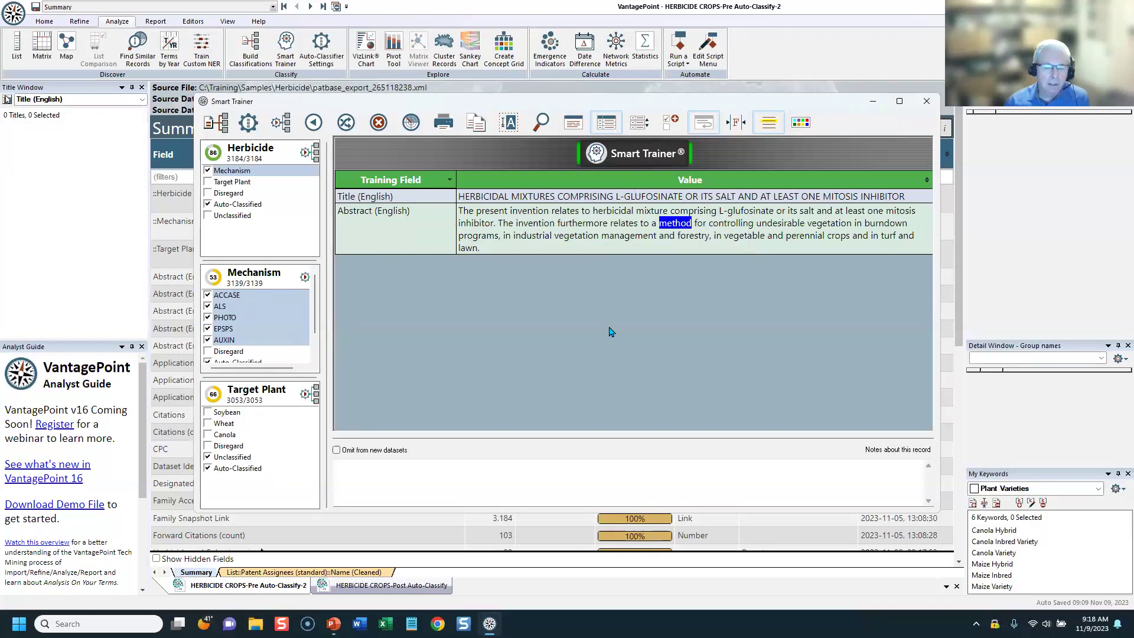
Close the Smart Trainer, filter the Summary sheet fields by "auto" and open the Herbicide and Subcategories list.
{"action": "left_click", "coordinate": [926, 102]}
{"action": "left_click", "coordinate": [312, 172]}
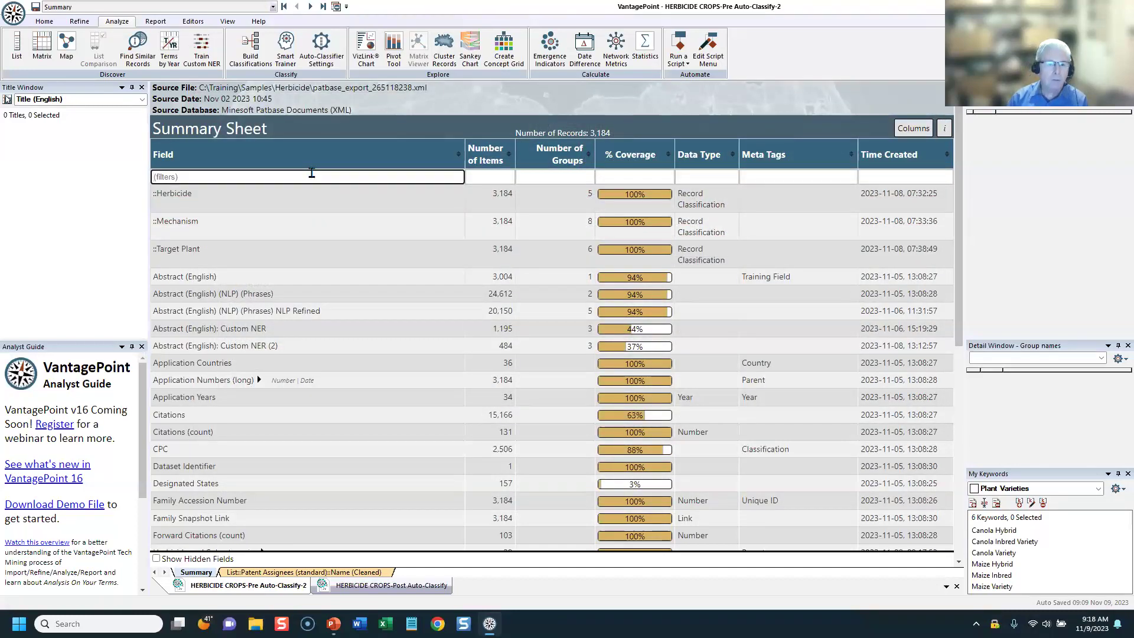
{"action": "type", "text": "au"}
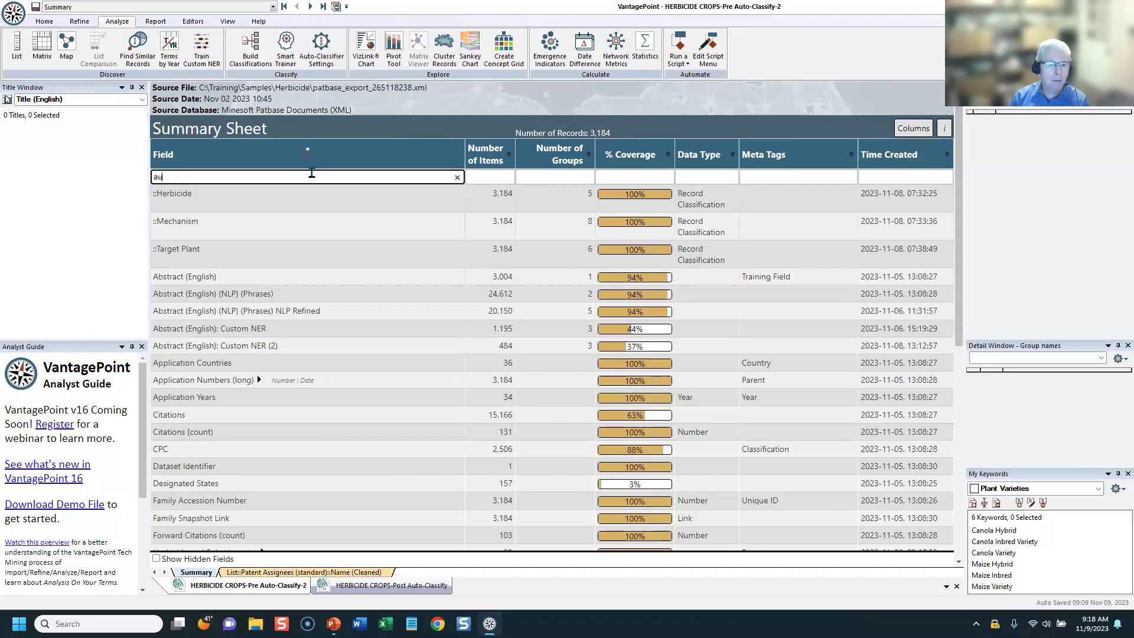
{"action": "type", "text": "to"}
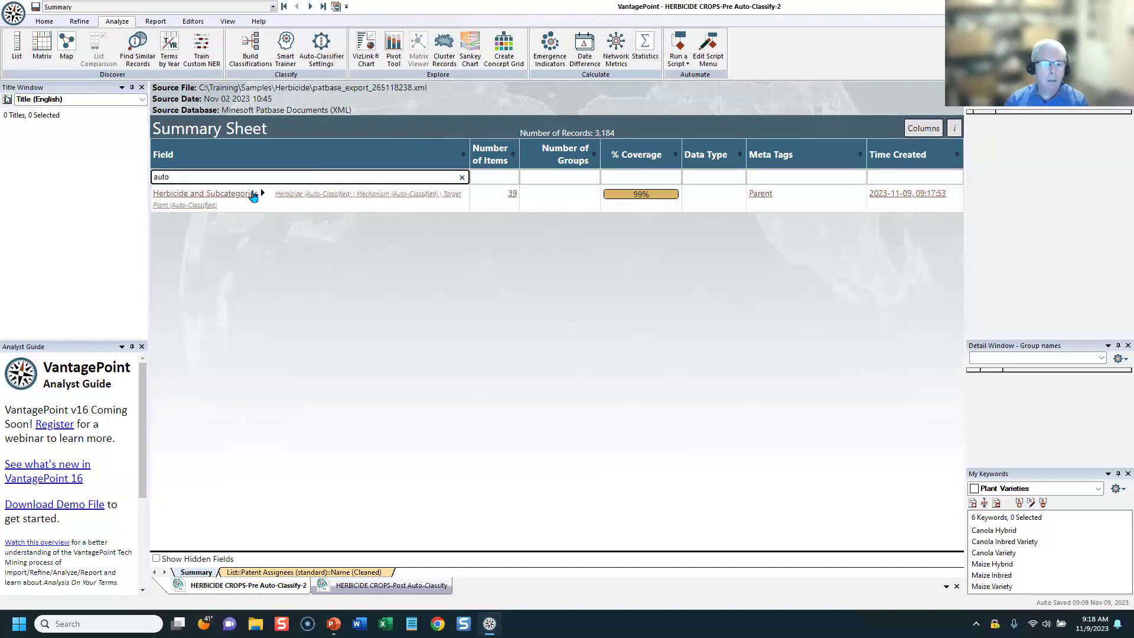
{"action": "left_click", "coordinate": [230, 195]}
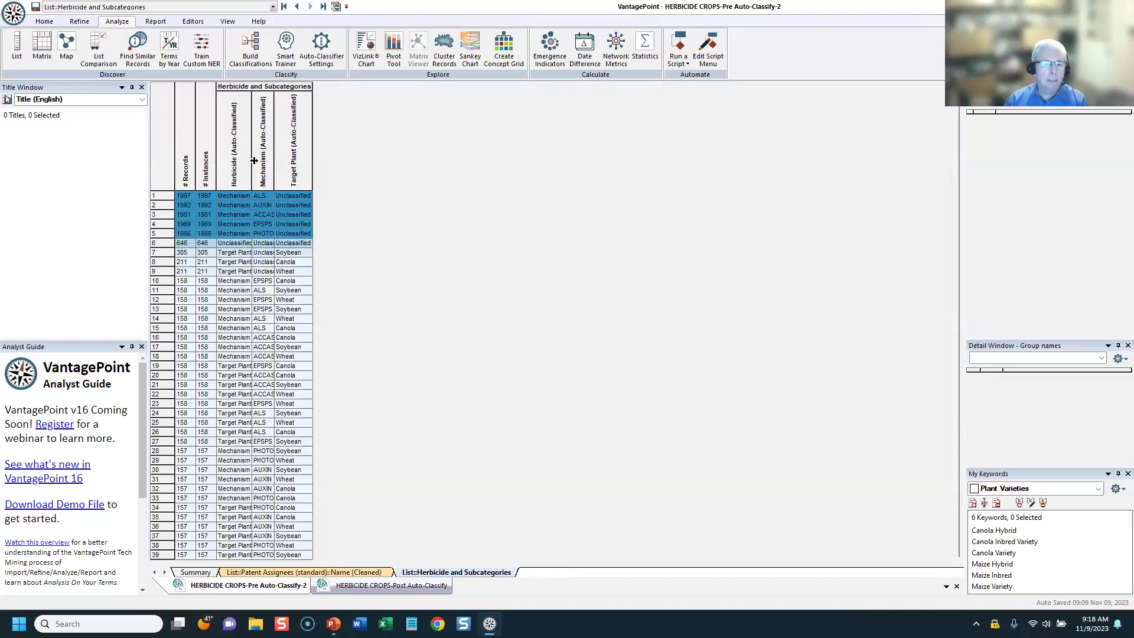
Widen the auto-classified columns of the list and bring up the records for the Mechanism, ALS, Soybean combination.
{"action": "left_click_drag", "start_coordinate": [248, 161], "coordinate": [356, 165]}
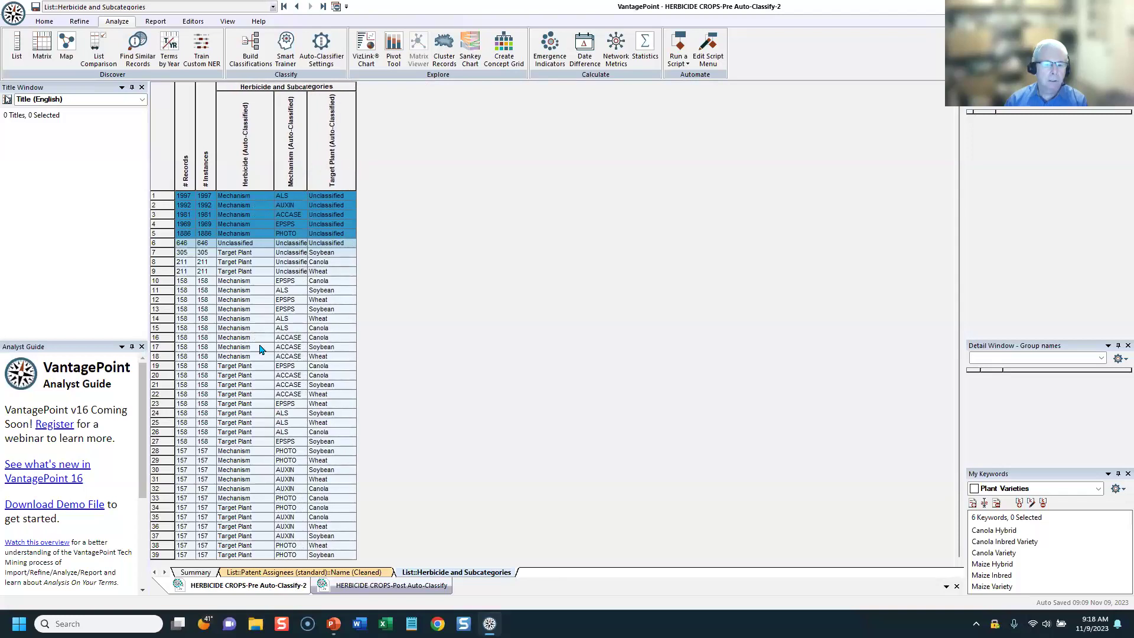
{"action": "left_click", "coordinate": [241, 290]}
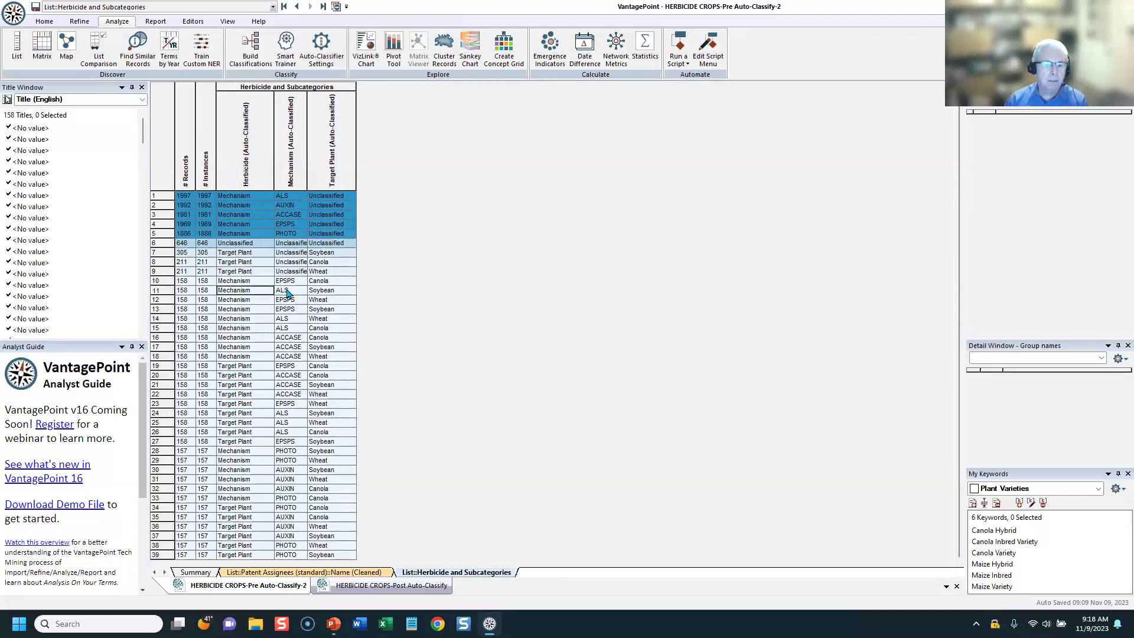
{"action": "left_click", "coordinate": [321, 292]}
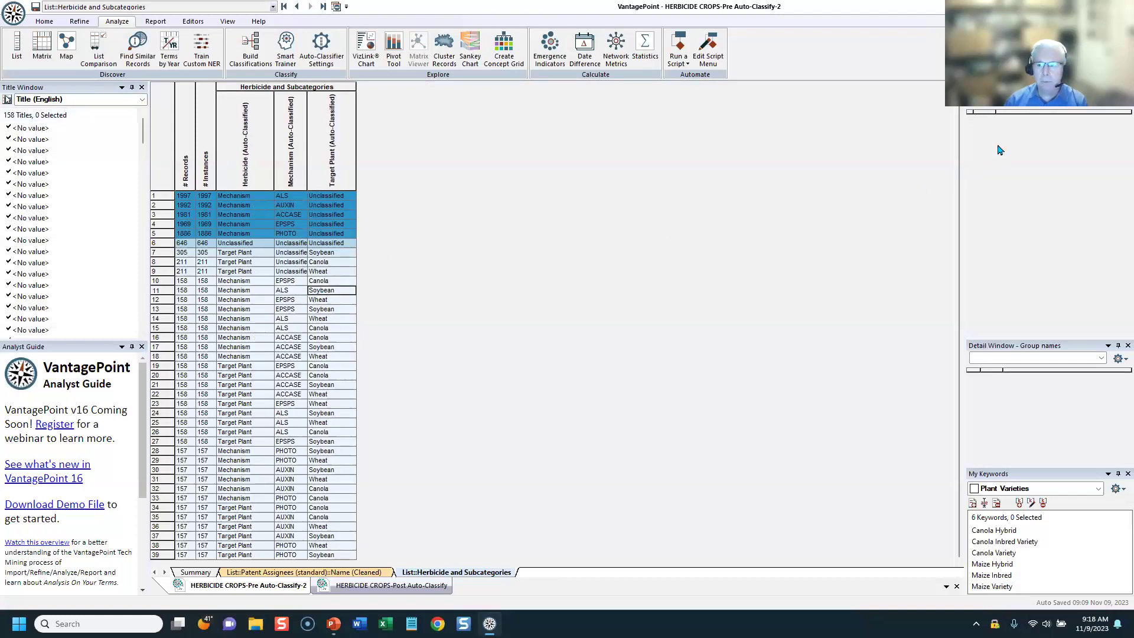
List the cleaned patent assignee names for the current records and highlight the titles belonging to COMPANY D and BOSCH GMBH ROBERT.
{"action": "left_click", "coordinate": [1012, 107]}
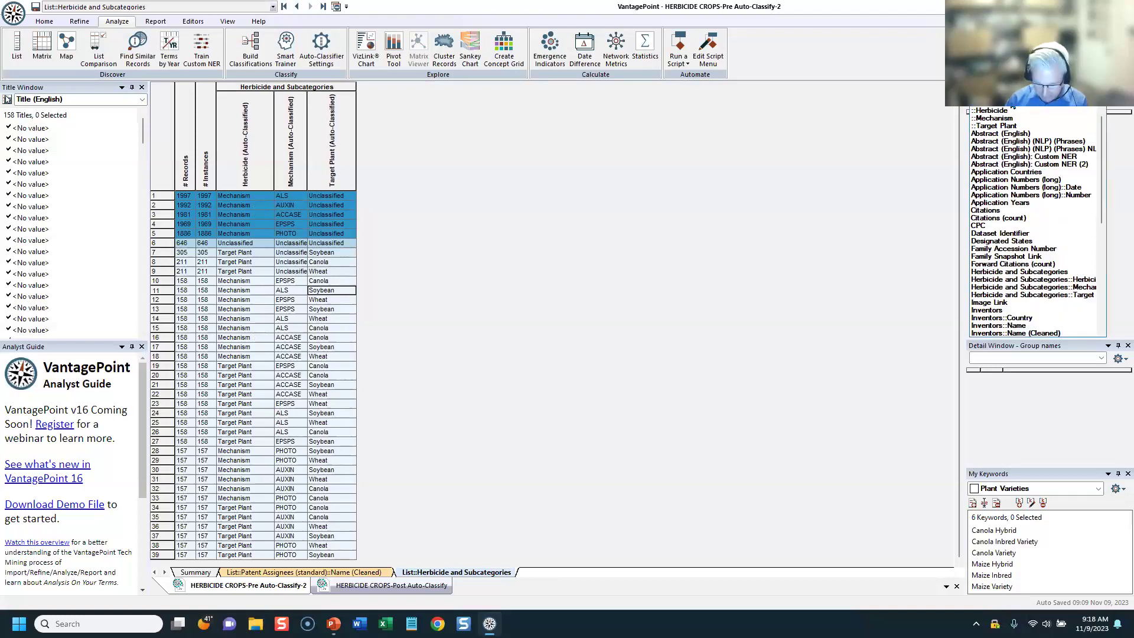
{"action": "scroll", "coordinate": [1013, 108], "scroll_direction": "up", "scroll_amount": 4}
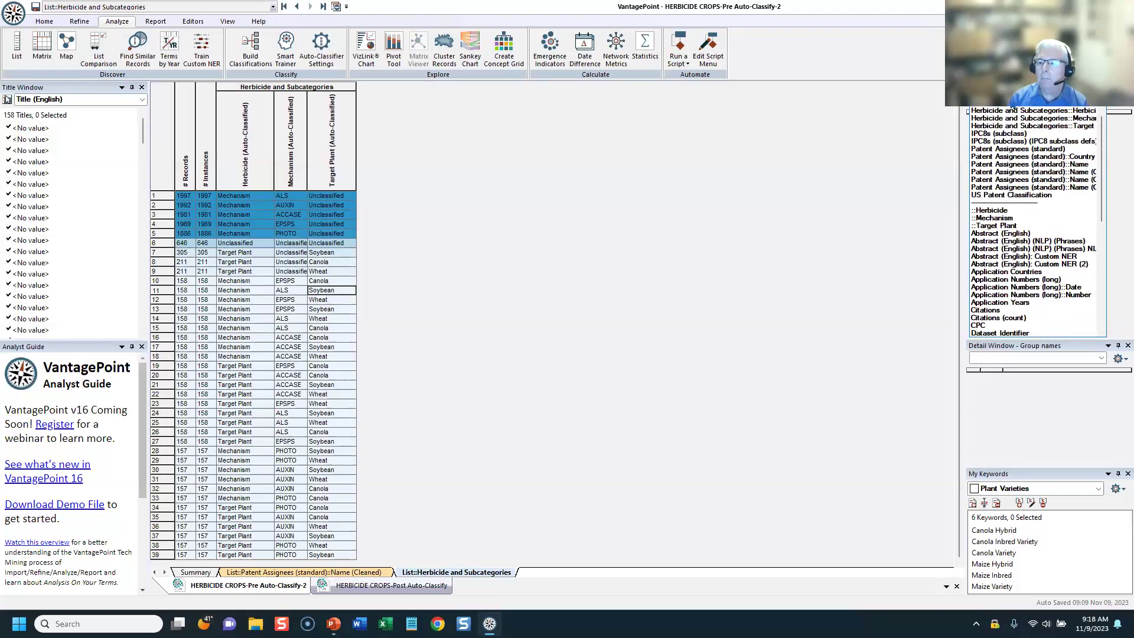
{"action": "scroll", "coordinate": [1013, 113], "scroll_direction": "down", "scroll_amount": 2}
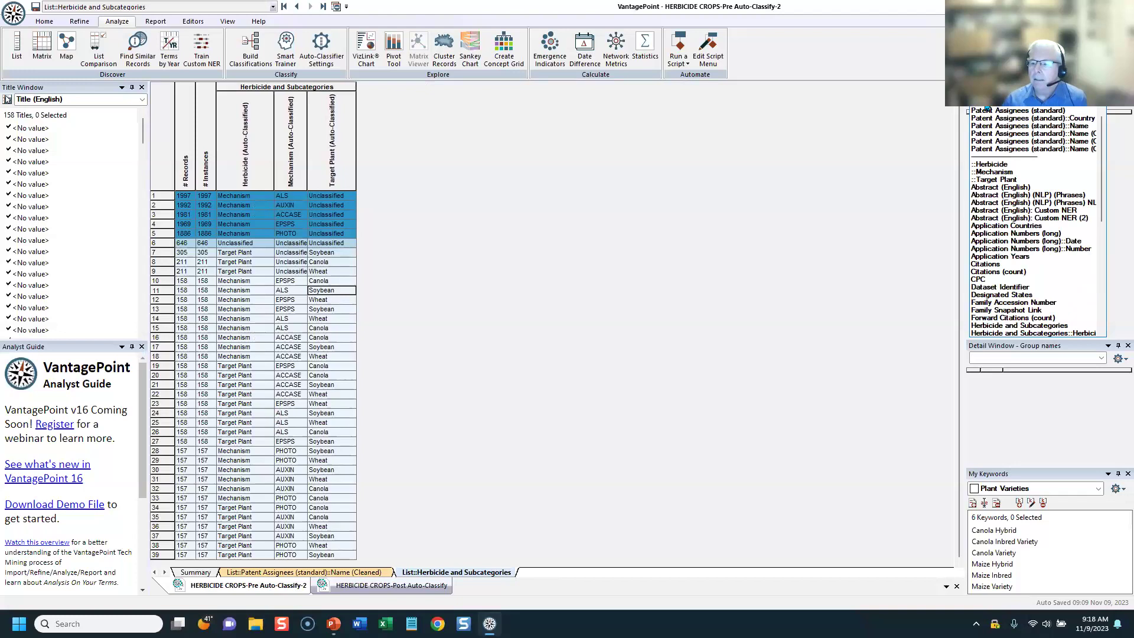
{"action": "left_click", "coordinate": [1002, 137]}
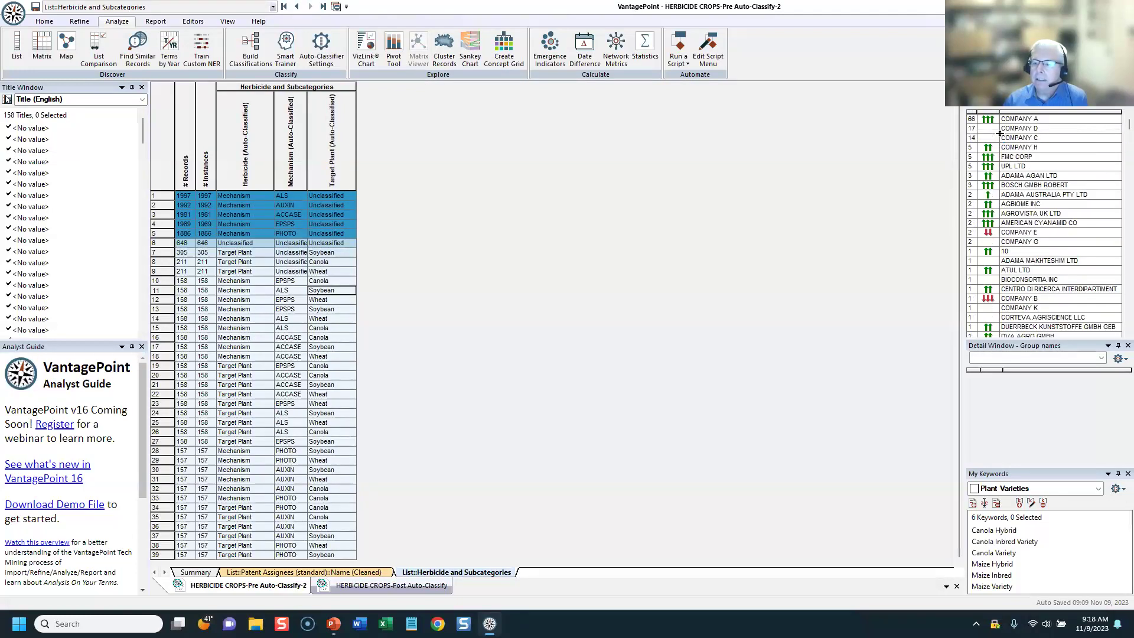
{"action": "left_click", "coordinate": [1016, 130]}
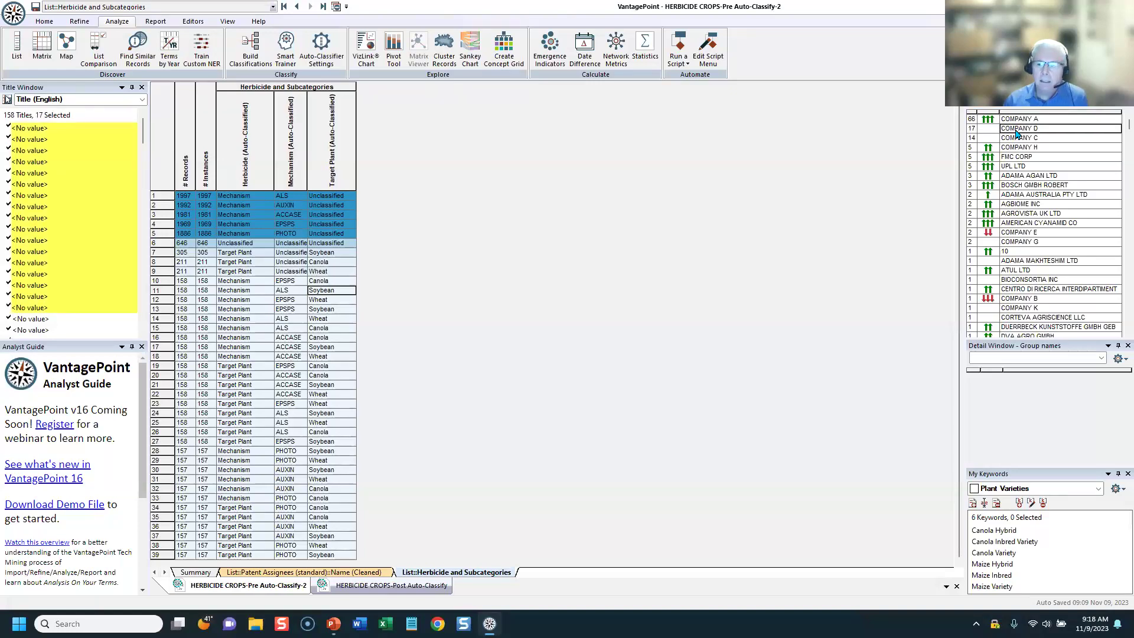
{"action": "left_click", "coordinate": [1010, 186]}
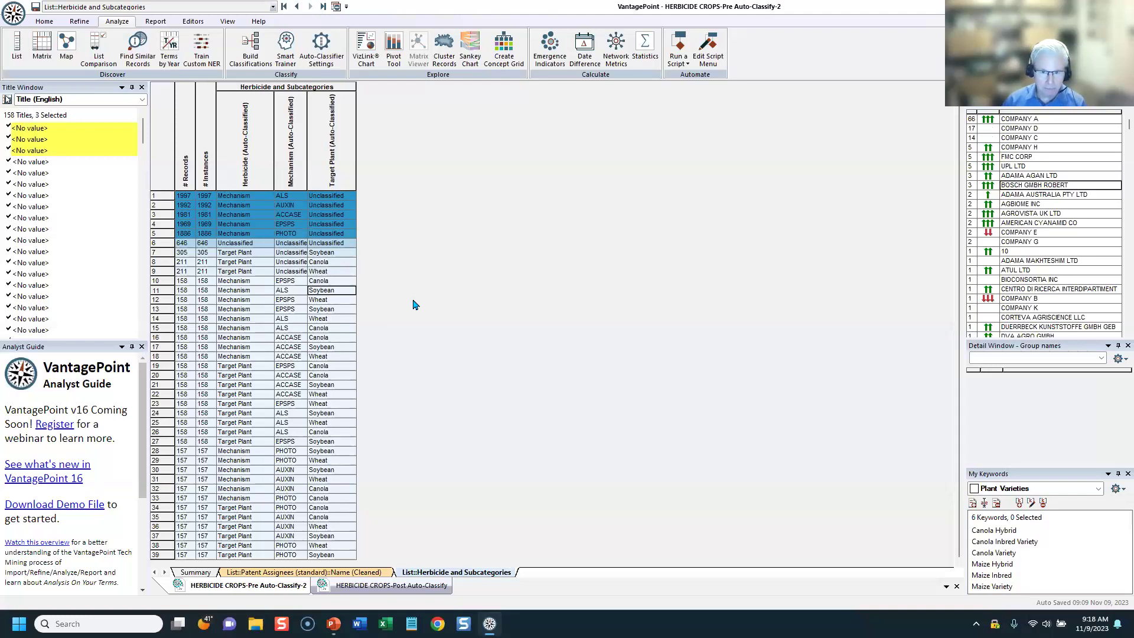
{"action": "key", "text": "alt+Tab"}
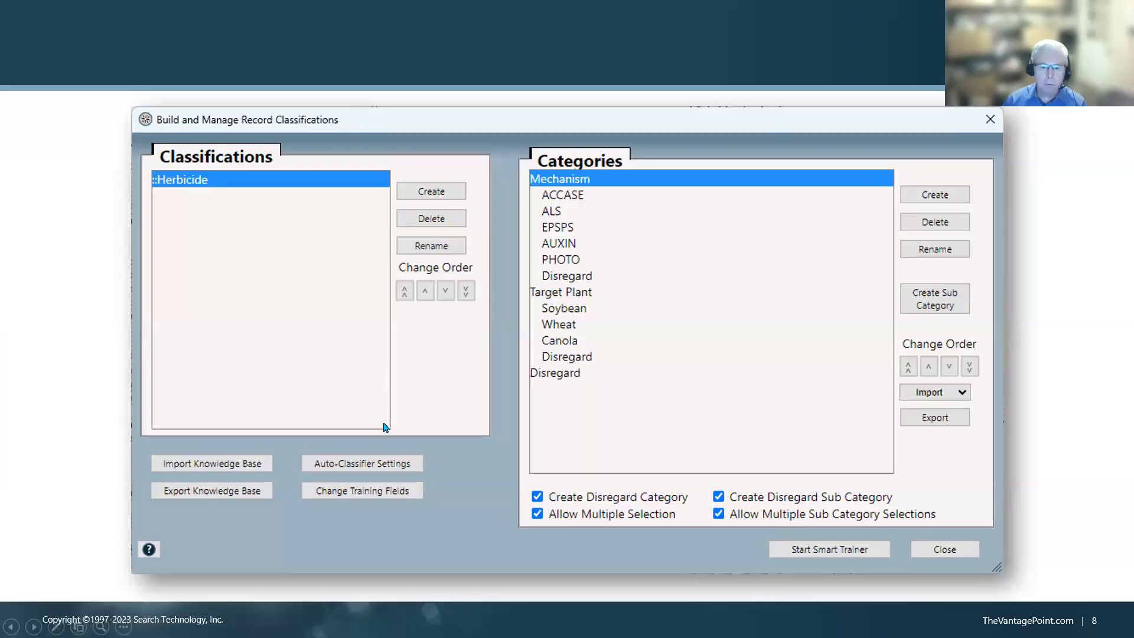
{"action": "left_click", "coordinate": [75, 434]}
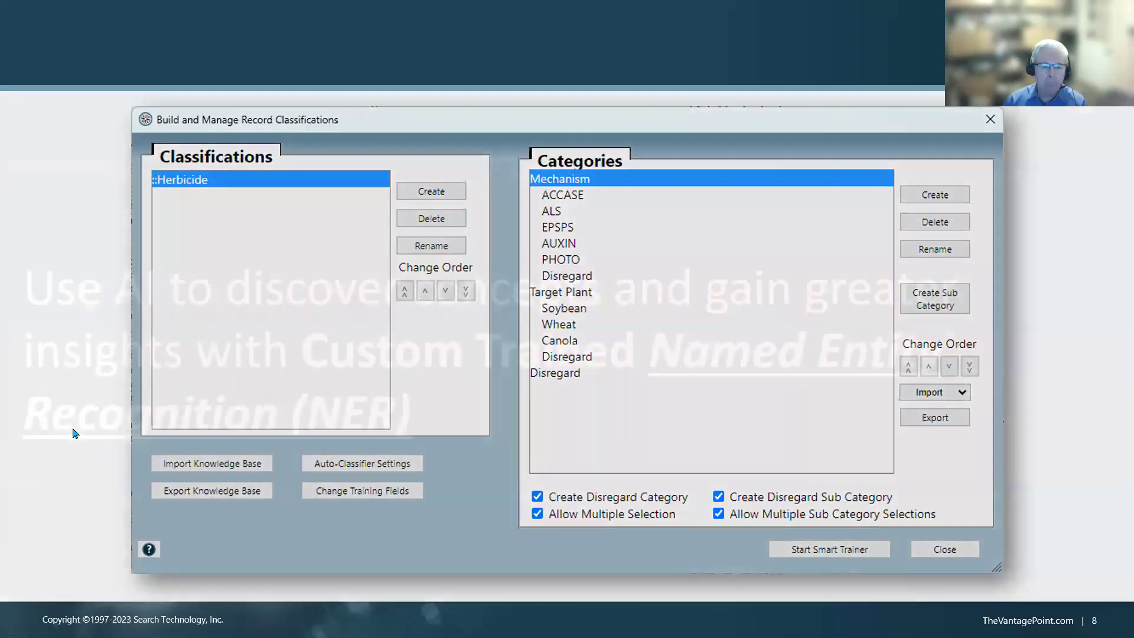
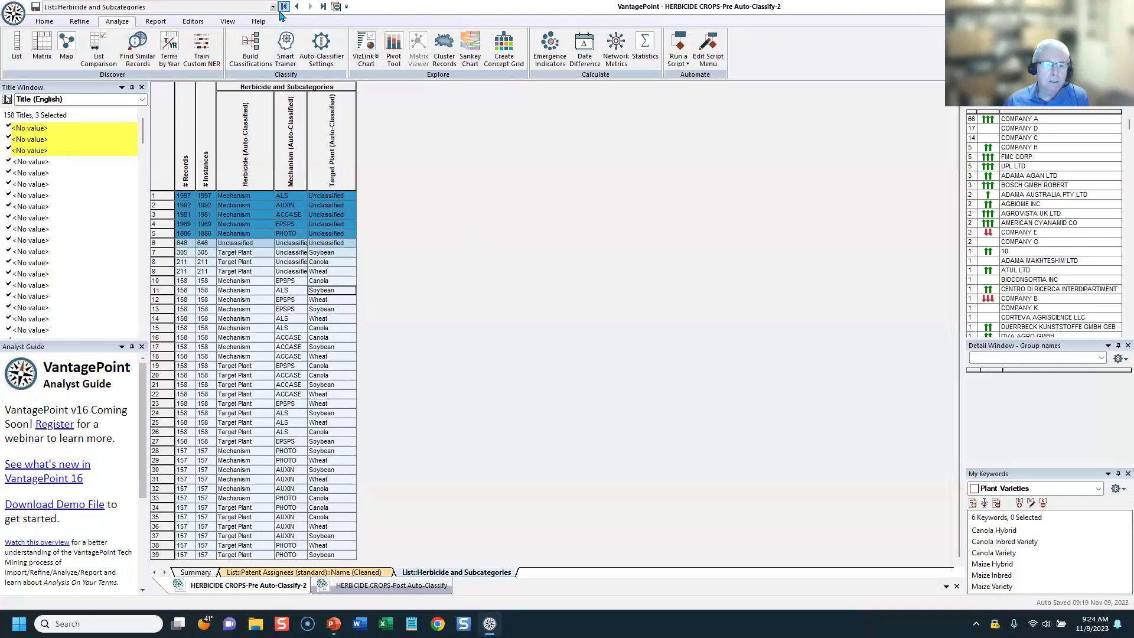
Filter the Summary sheet fields by "ner", open the Abstract (English): Custom NER list and narrow its term column.
{"action": "left_click", "coordinate": [283, 10]}
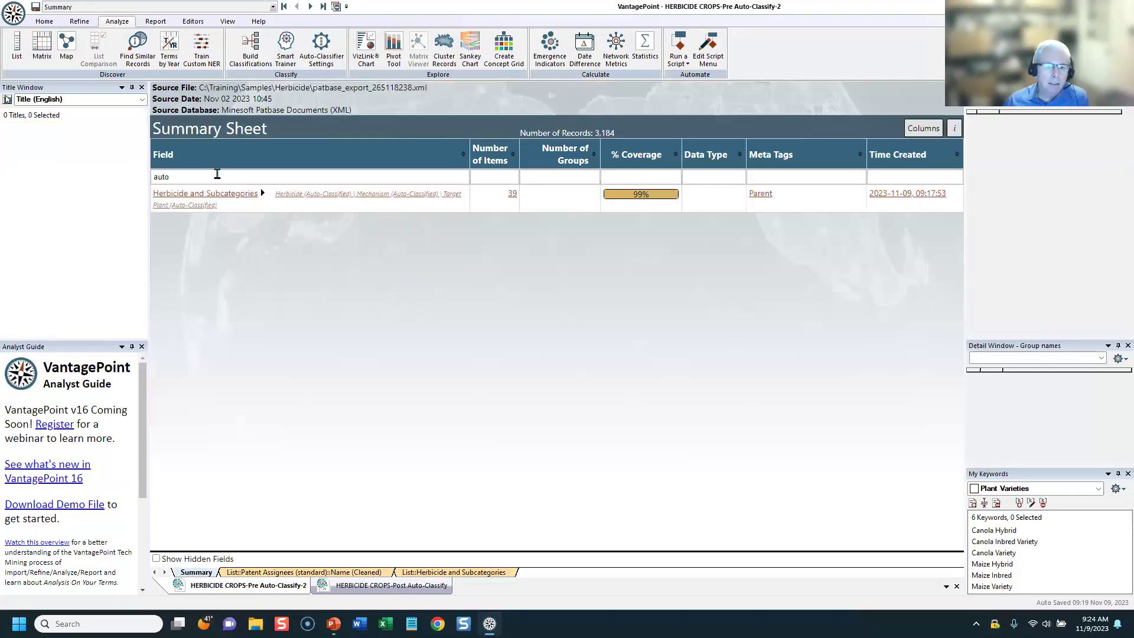
{"action": "left_click", "coordinate": [462, 177]}
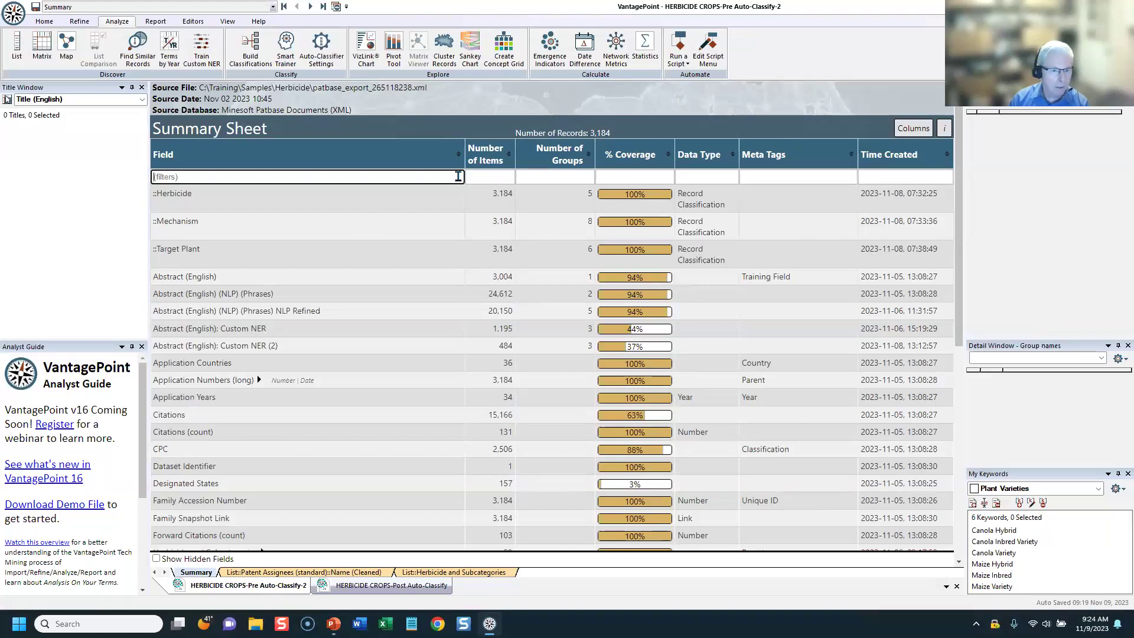
{"action": "type", "text": "ner"}
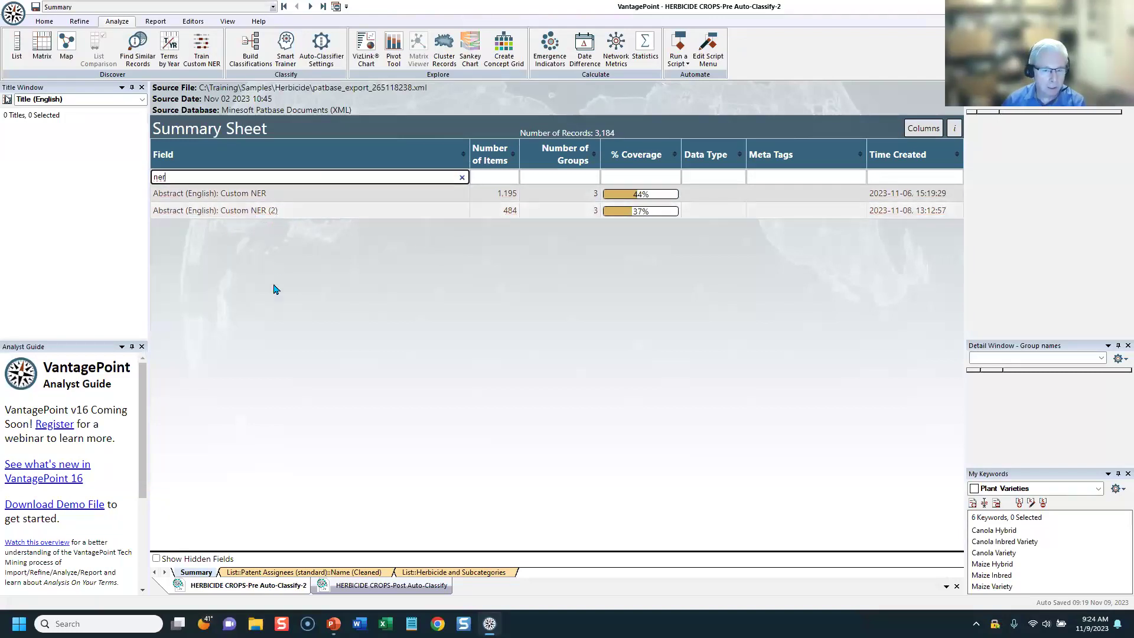
{"action": "left_click", "coordinate": [230, 199]}
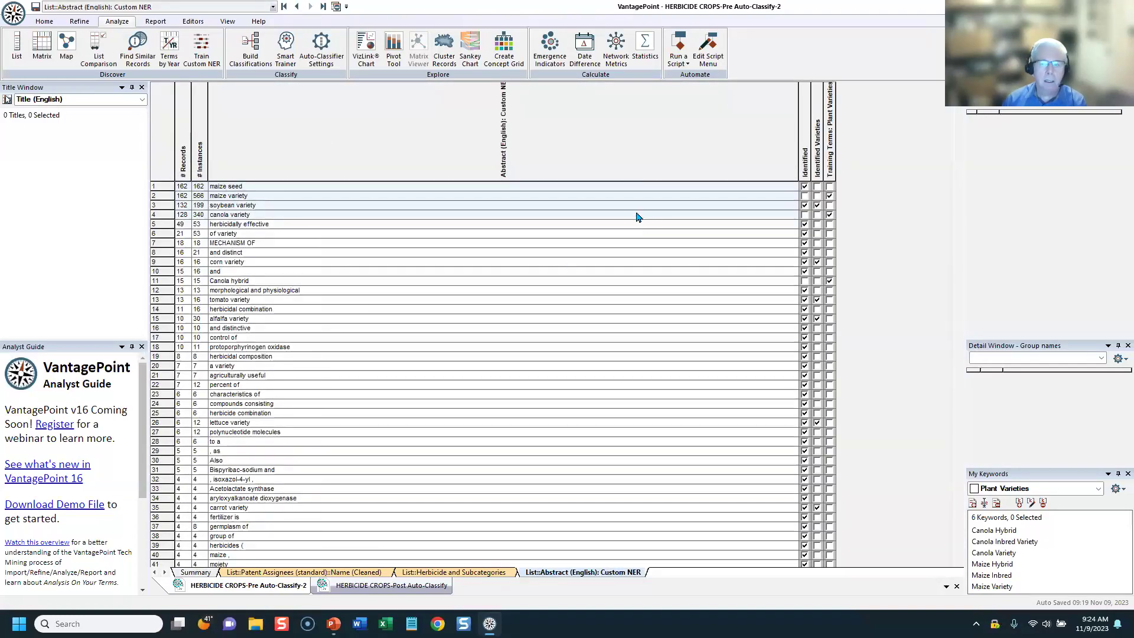
{"action": "left_click_drag", "start_coordinate": [799, 120], "coordinate": [372, 171]}
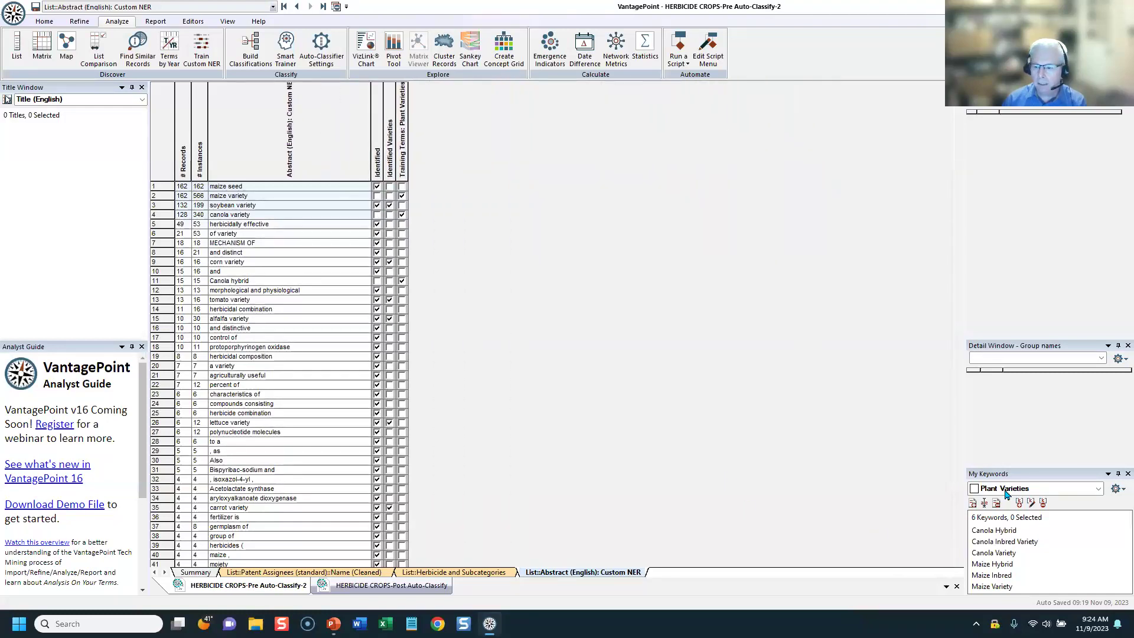
Compare the Plant Varieties keywords with the list's terms, sorting by Training Terms: Plant Varieties, Identified and Identified Varieties groups in turn.
{"action": "left_click_drag", "start_coordinate": [1035, 479], "coordinate": [498, 170]}
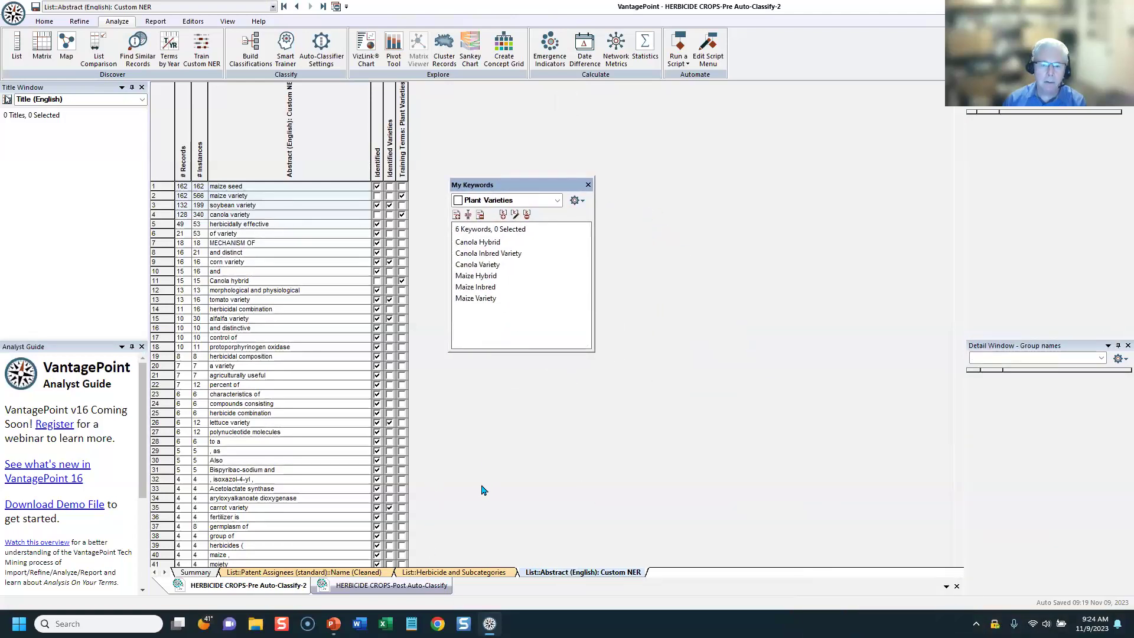
{"action": "left_click", "coordinate": [403, 141]}
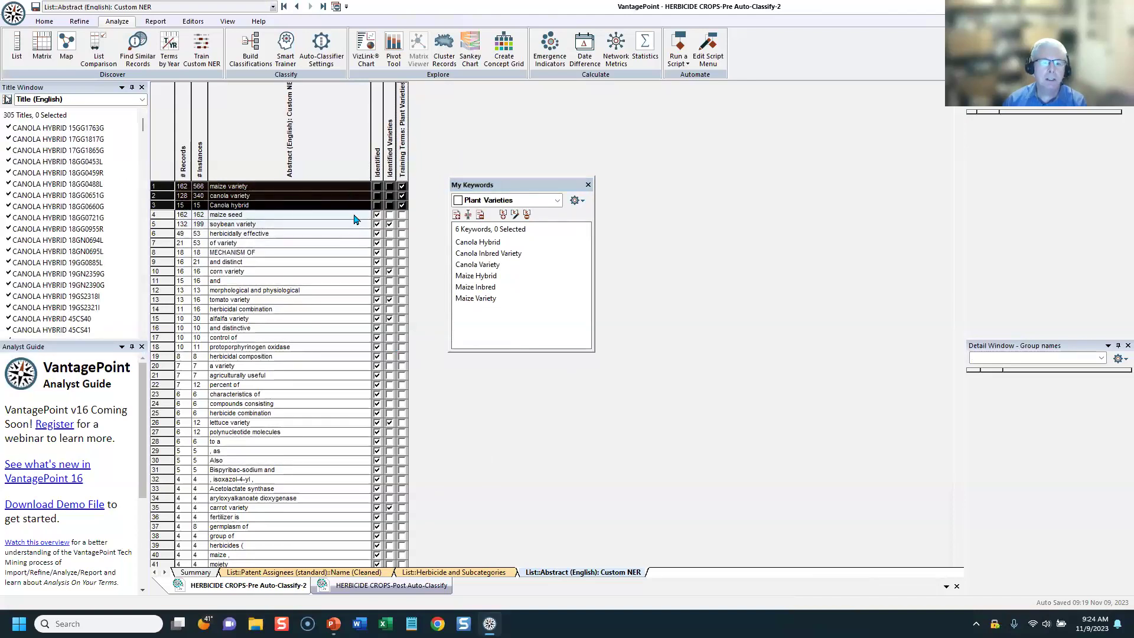
{"action": "left_click", "coordinate": [378, 131]}
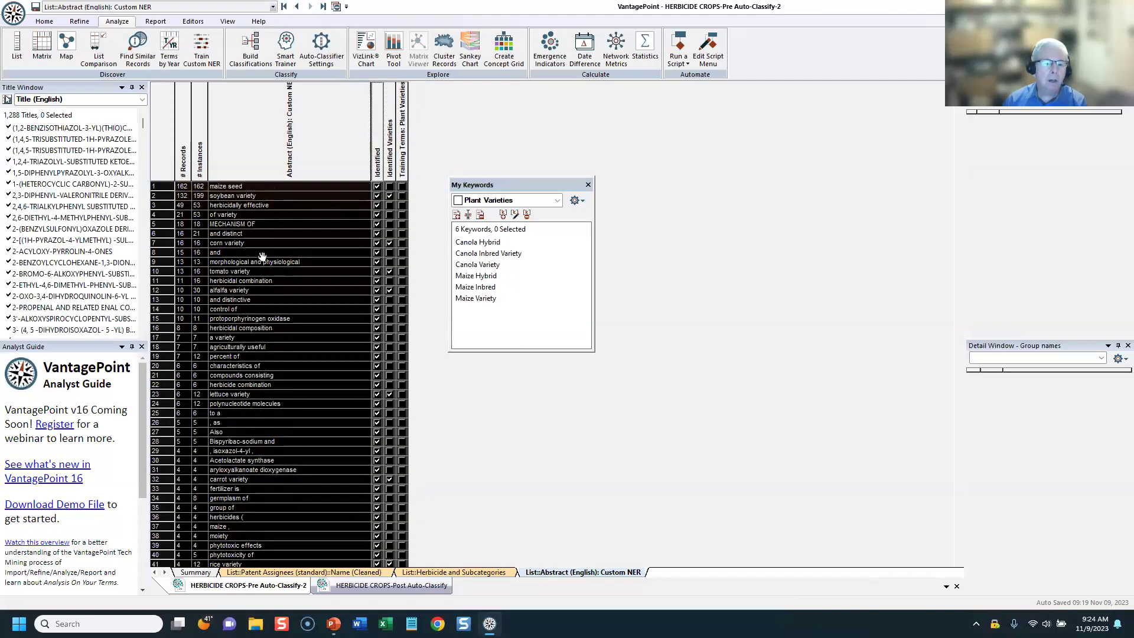
{"action": "left_click", "coordinate": [251, 468]}
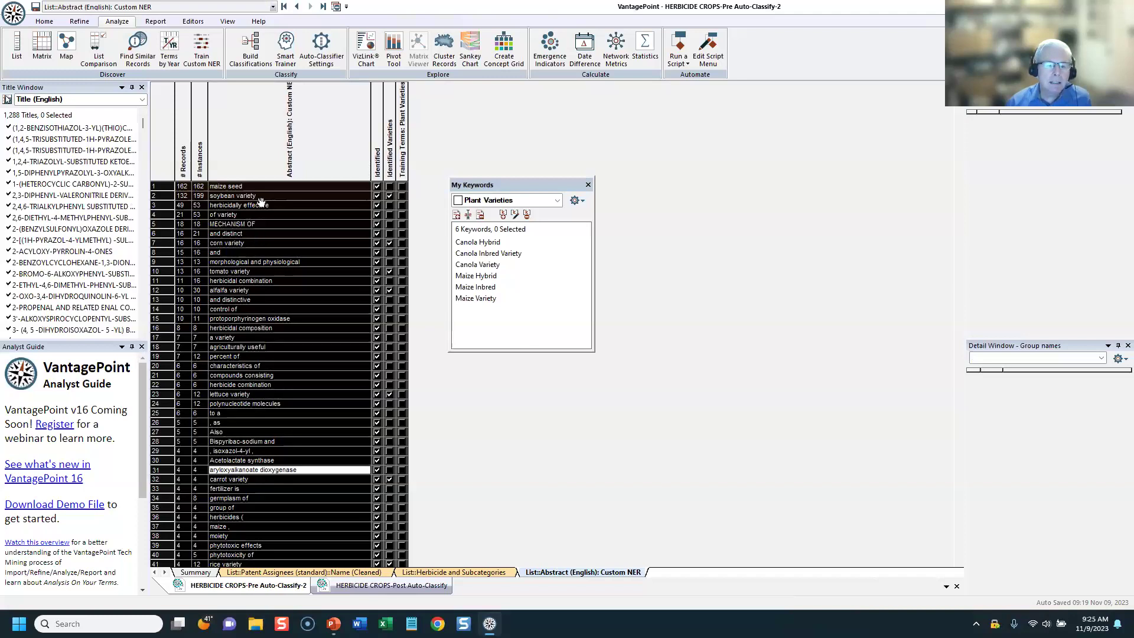
{"action": "left_click", "coordinate": [390, 160]}
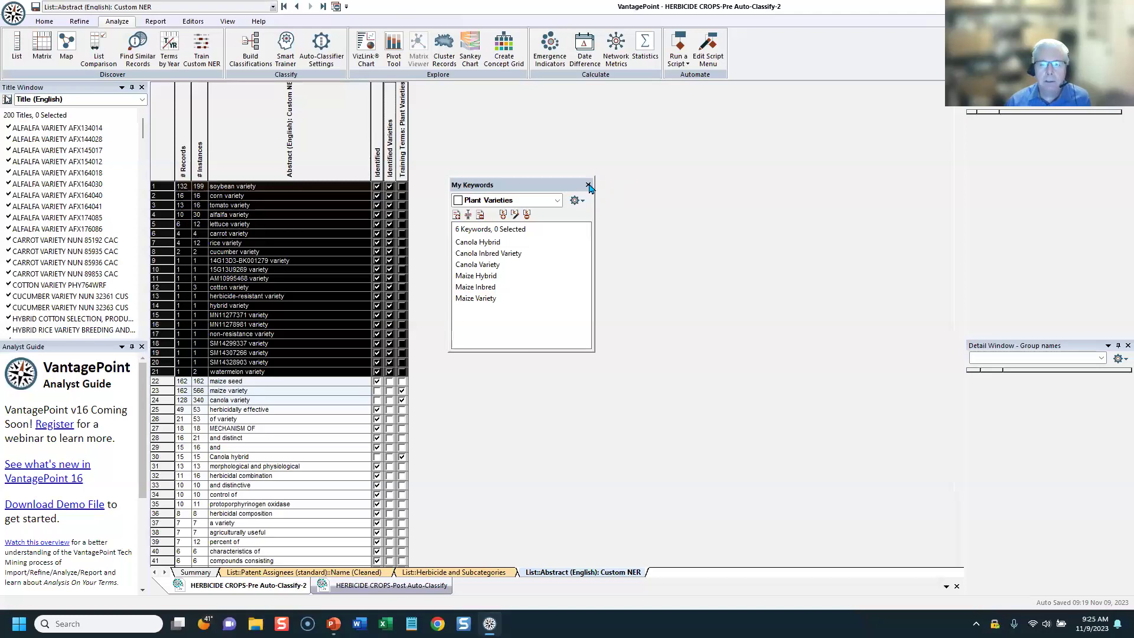
{"action": "left_click_drag", "start_coordinate": [546, 184], "coordinate": [1051, 494]}
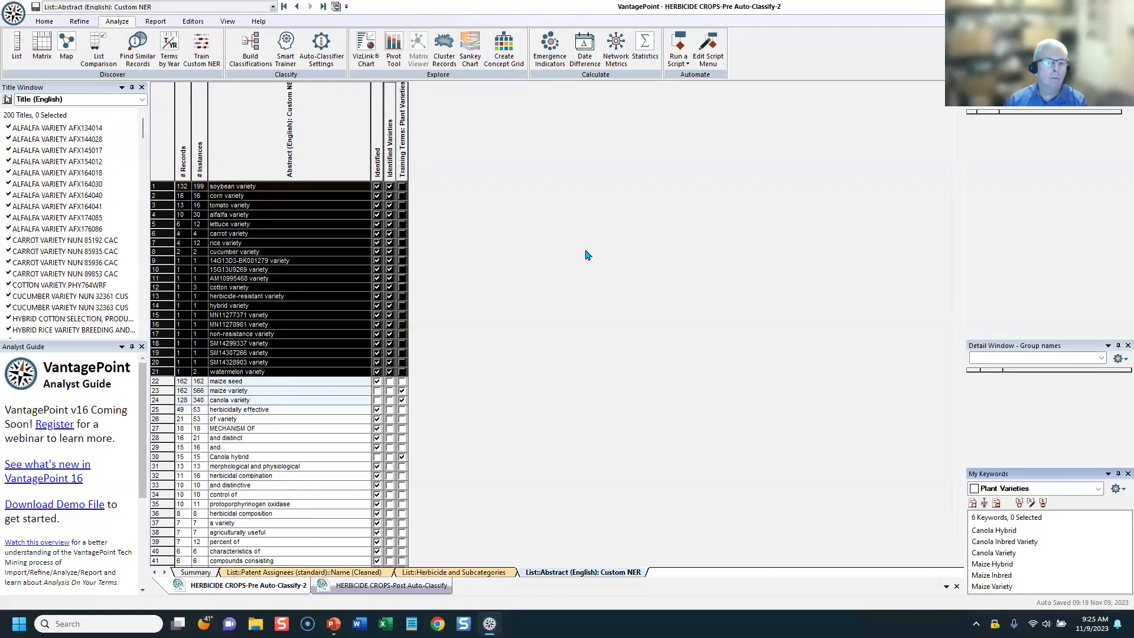
Set up the Named Entity Recognition Trainer with the Plant Varieties keyword list and the Abstract (English) field, and close it without running.
{"action": "left_click", "coordinate": [201, 59]}
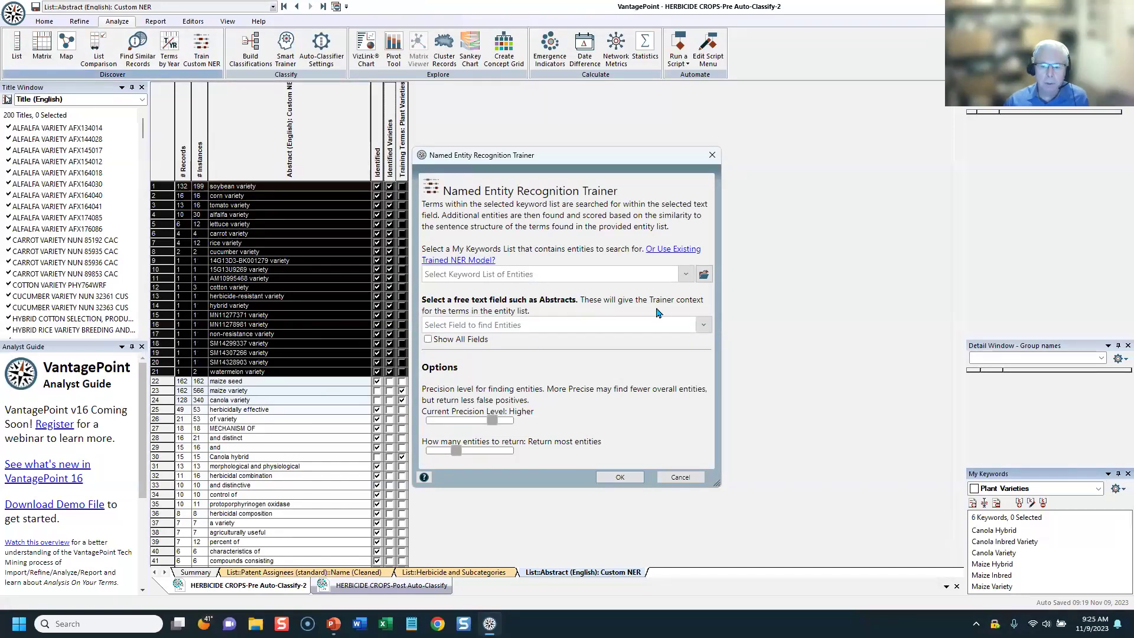
{"action": "left_click", "coordinate": [686, 274]}
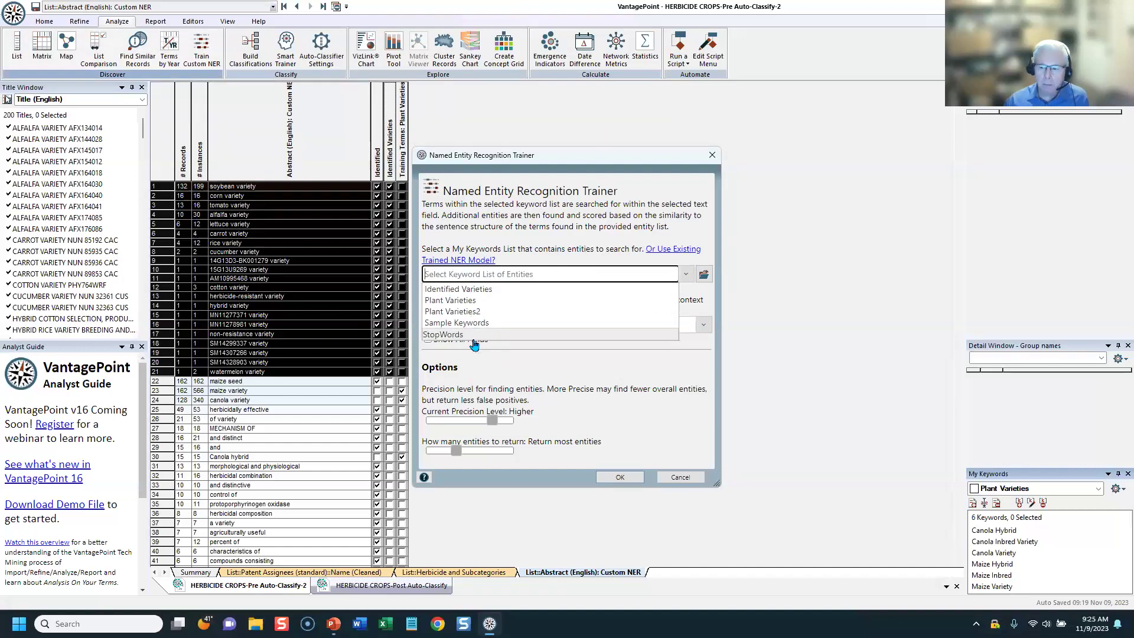
{"action": "left_click", "coordinate": [478, 300]}
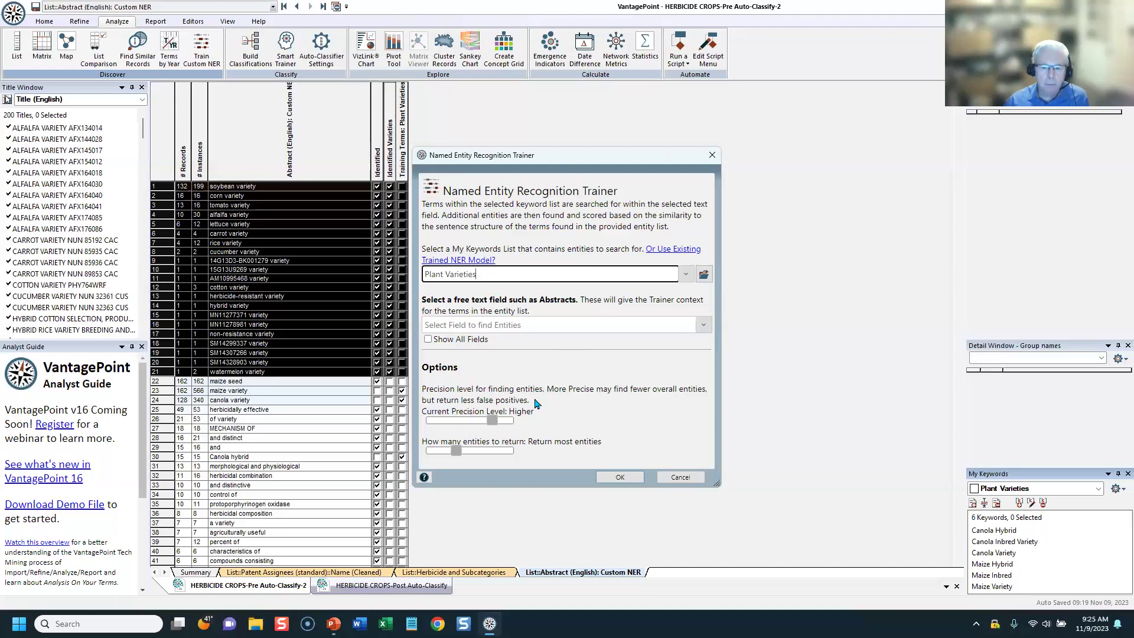
{"action": "left_click", "coordinate": [542, 323]}
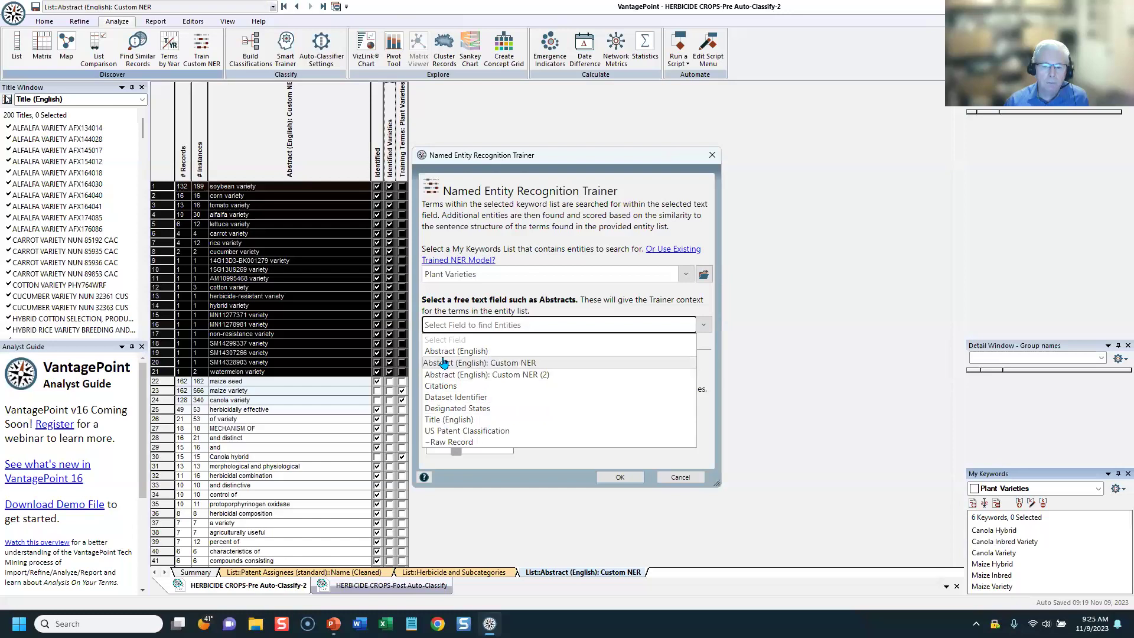
{"action": "left_click", "coordinate": [444, 351]}
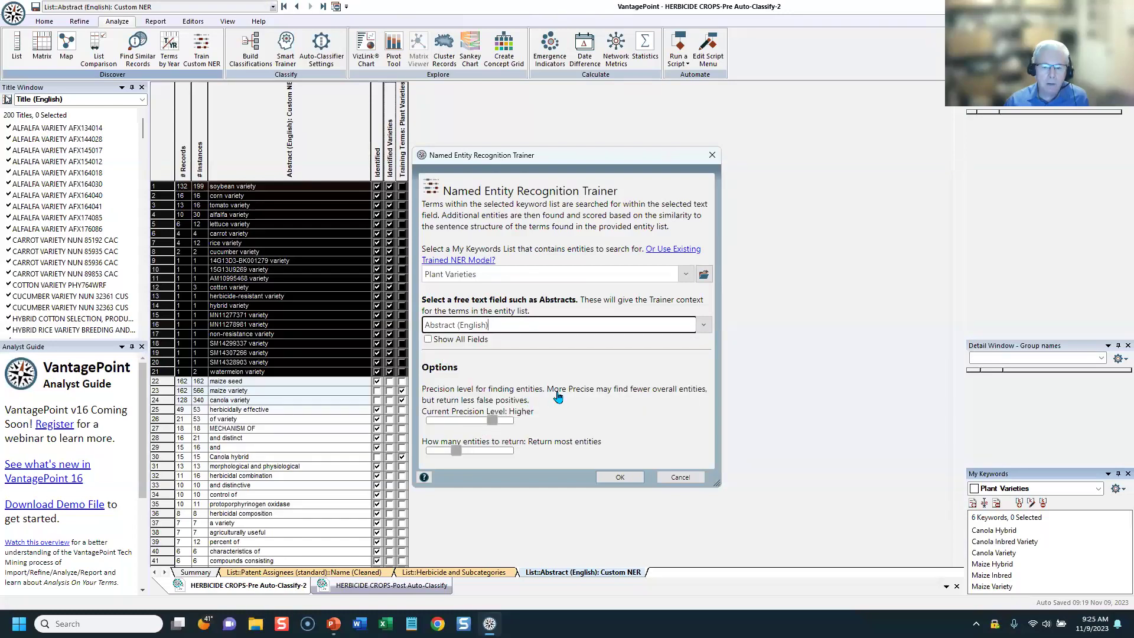
{"action": "left_click", "coordinate": [490, 421]}
{"action": "mouse_move", "coordinate": [491, 424]}
{"action": "left_mouse_down"}
{"action": "mouse_move", "coordinate": [473, 427]}
{"action": "mouse_move", "coordinate": [483, 424]}
{"action": "left_mouse_up"}
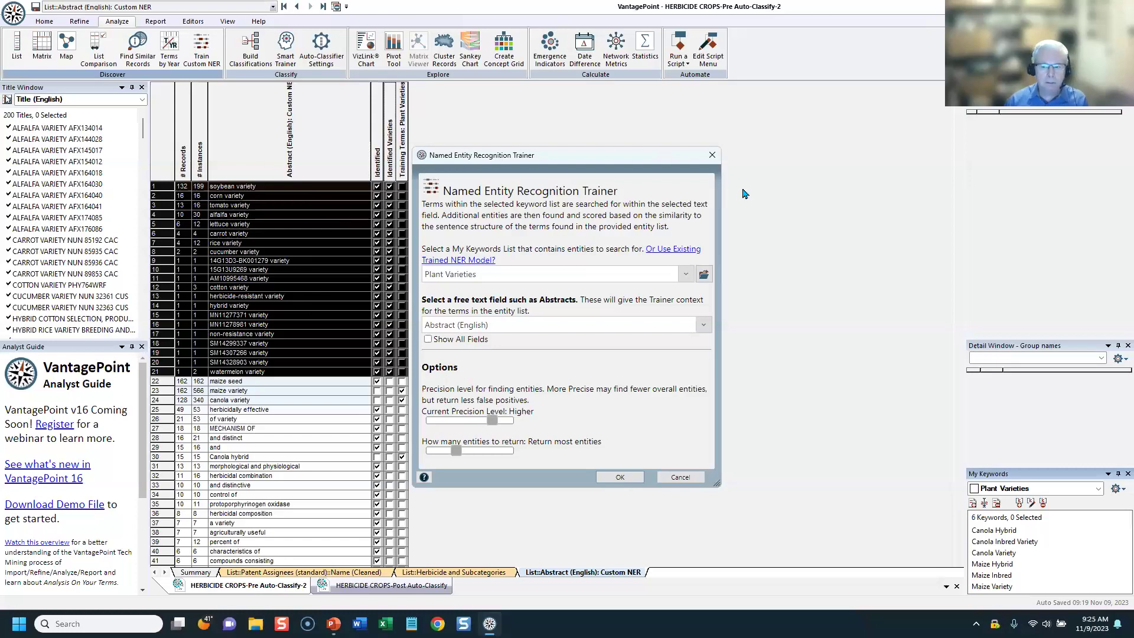
{"action": "left_click", "coordinate": [712, 155]}
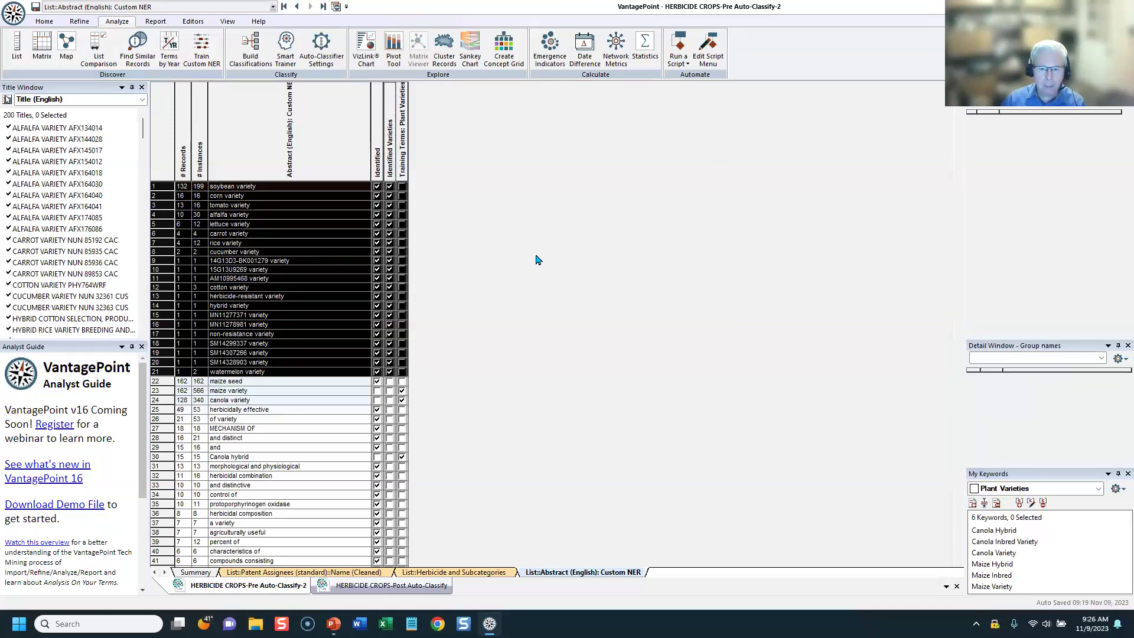
{"action": "key", "text": "alt+Tab"}
{"action": "left_click", "coordinate": [372, 323]}
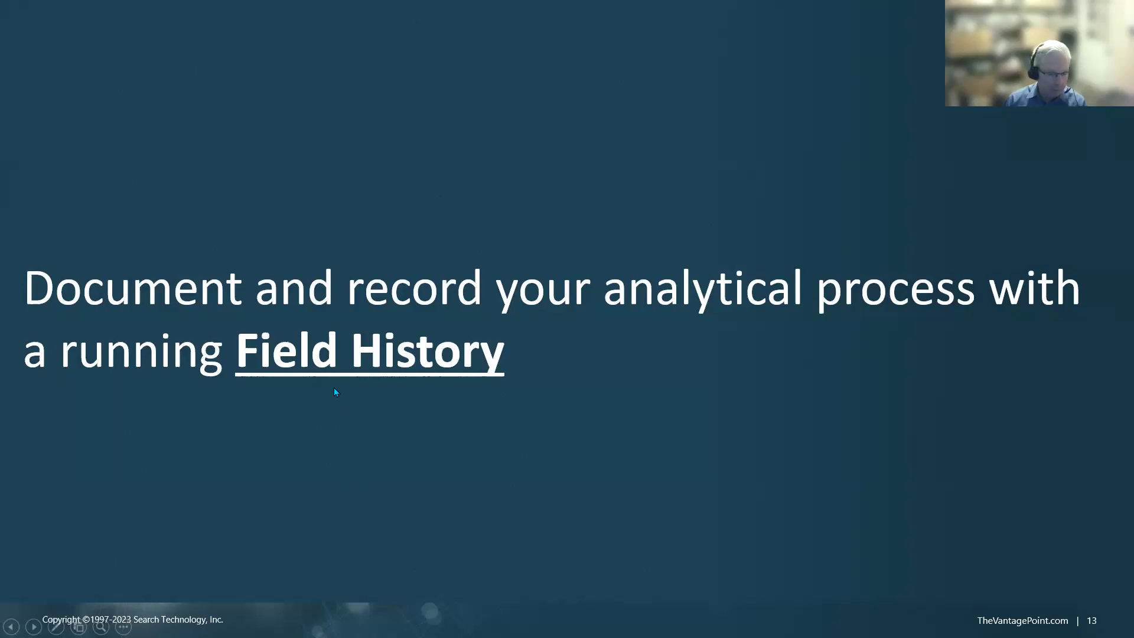
{"action": "key", "text": "alt+Tab"}
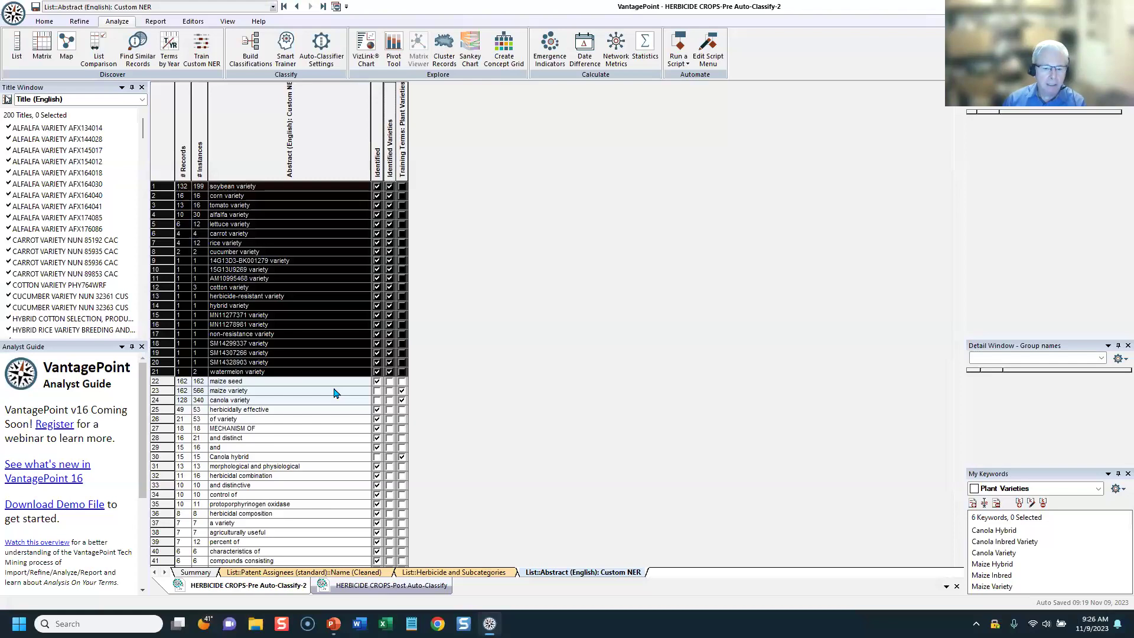
View the field history of Application Years from the Summary sheet of the HERBICIDE CROPS-Post Auto-Classify dataset.
{"action": "left_click", "coordinate": [356, 587]}
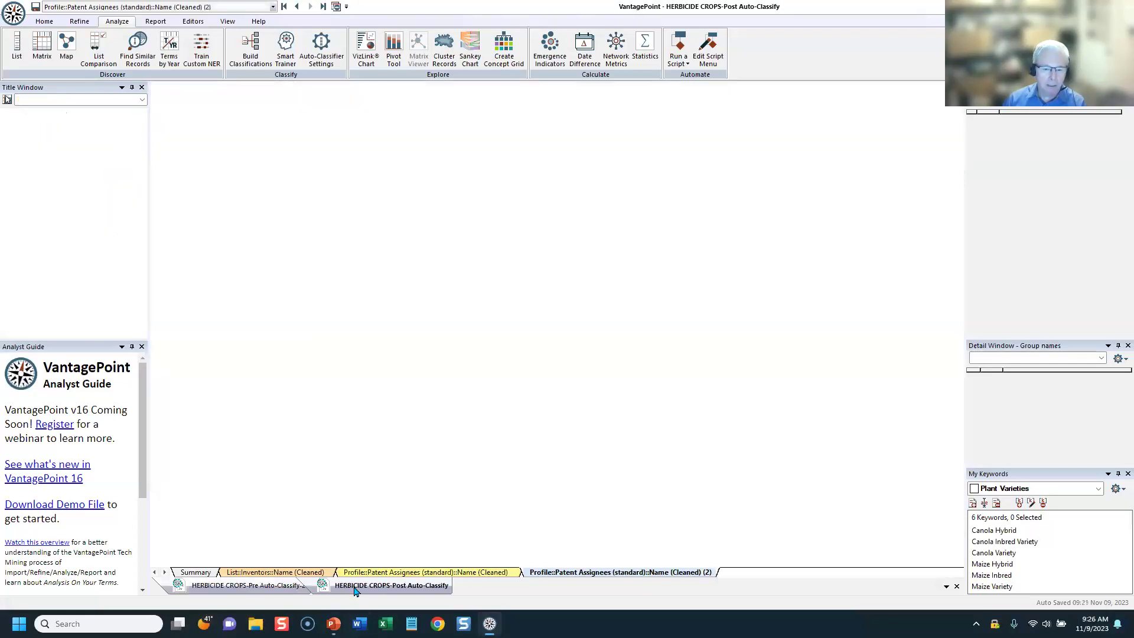
{"action": "left_click", "coordinate": [283, 8]}
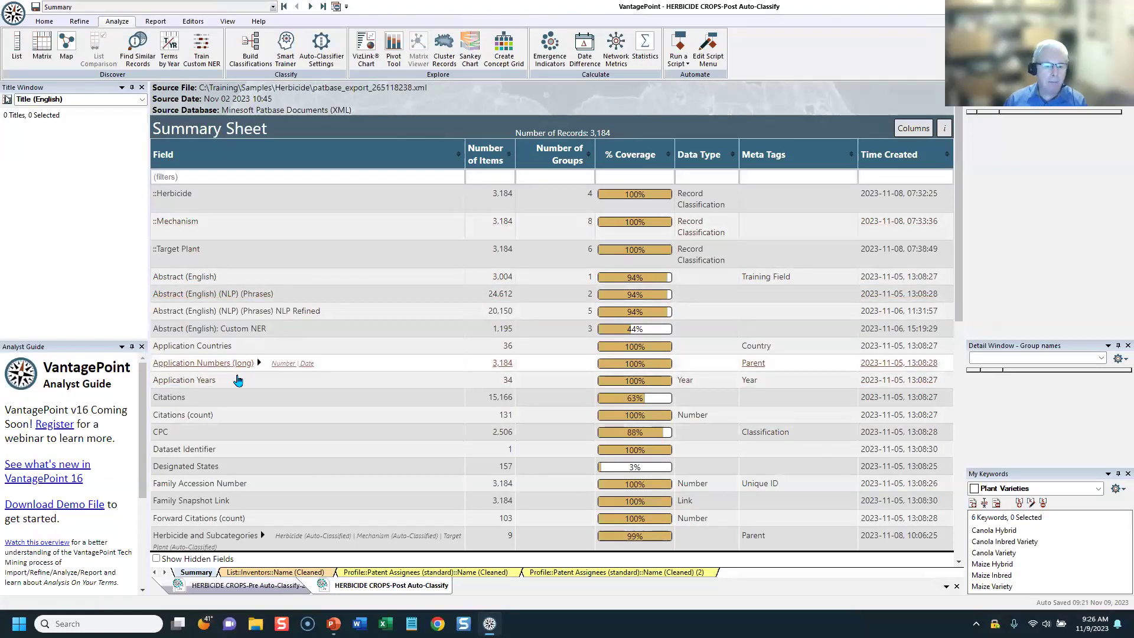
{"action": "right_click", "coordinate": [190, 384]}
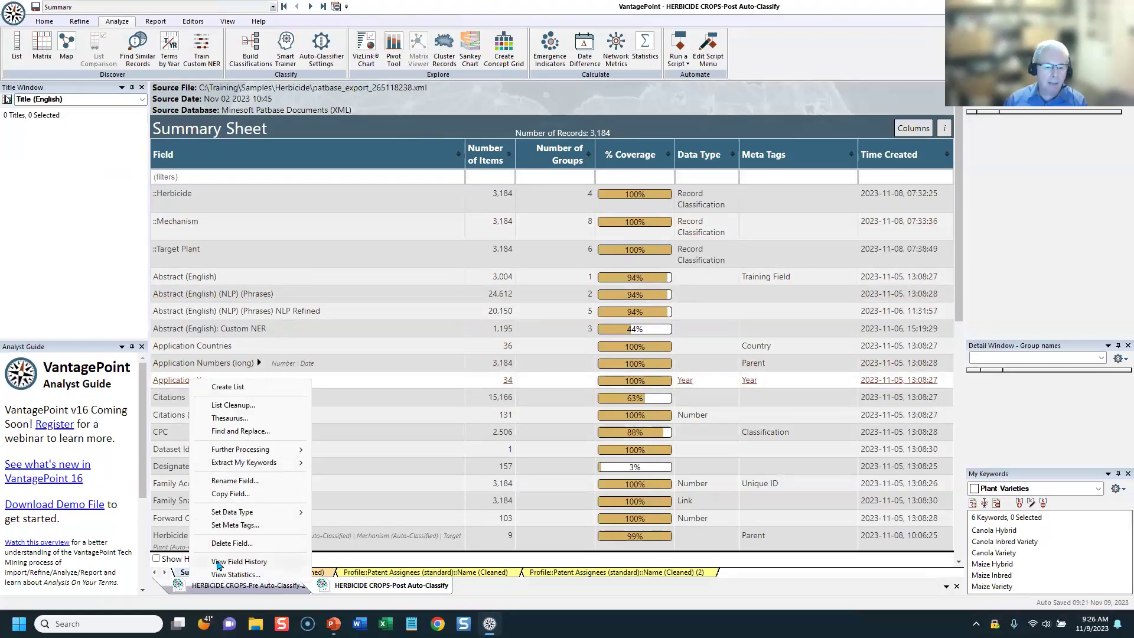
{"action": "left_click", "coordinate": [237, 562]}
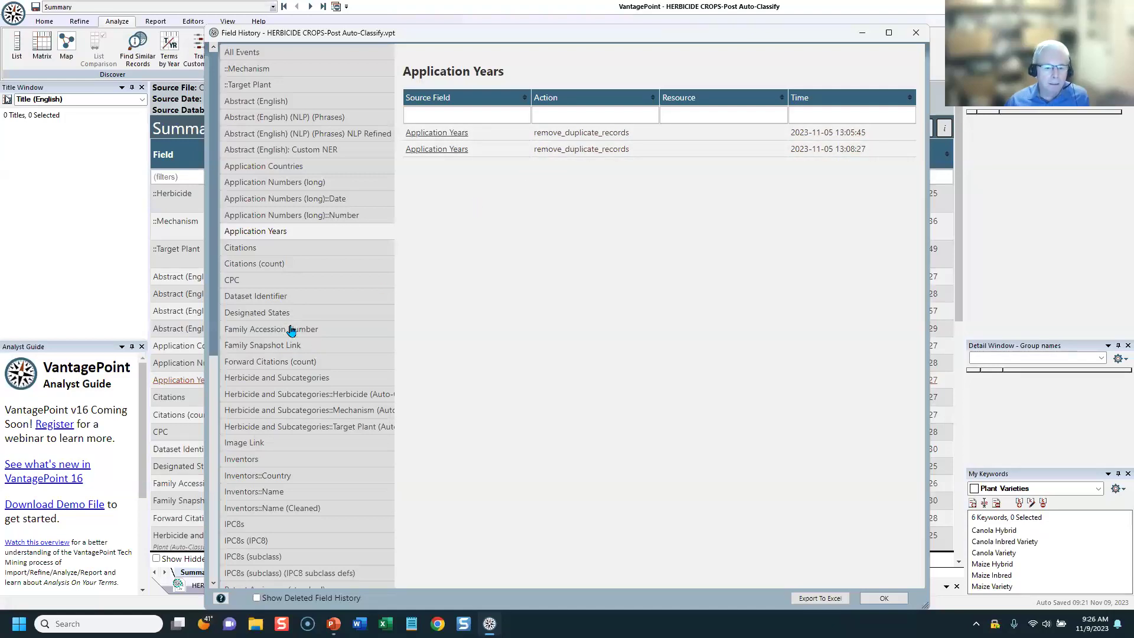
Show the field history of Inventors::Name (Cleaned) and expand the notes of both rename_items_merge entries, then return to the PowerPoint slide show.
{"action": "left_click", "coordinate": [266, 512]}
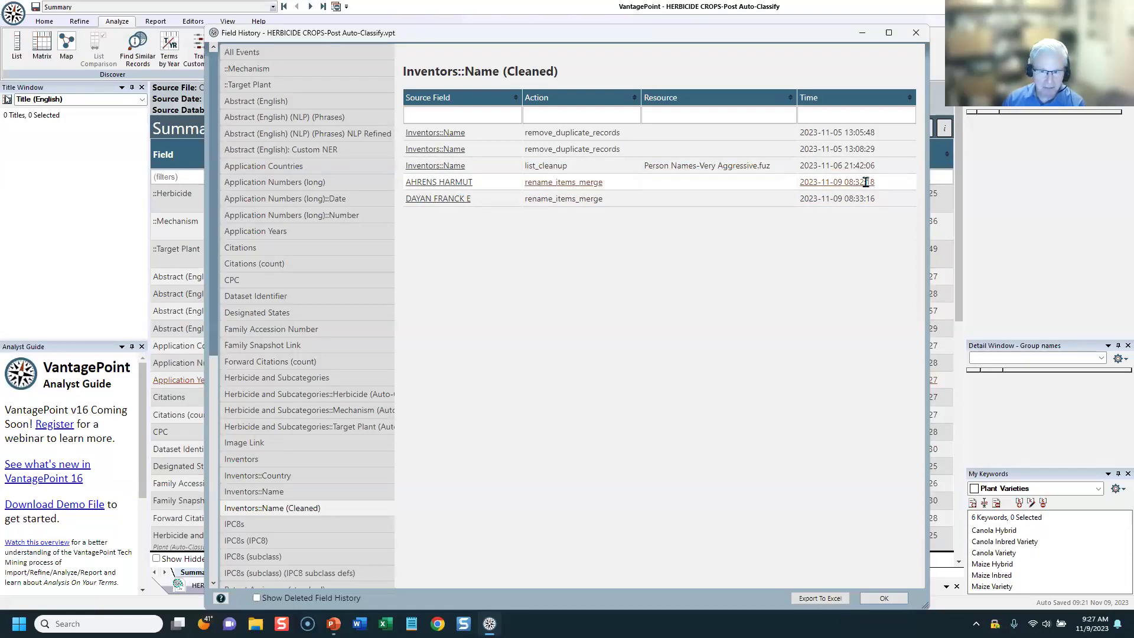
{"action": "left_click", "coordinate": [433, 186]}
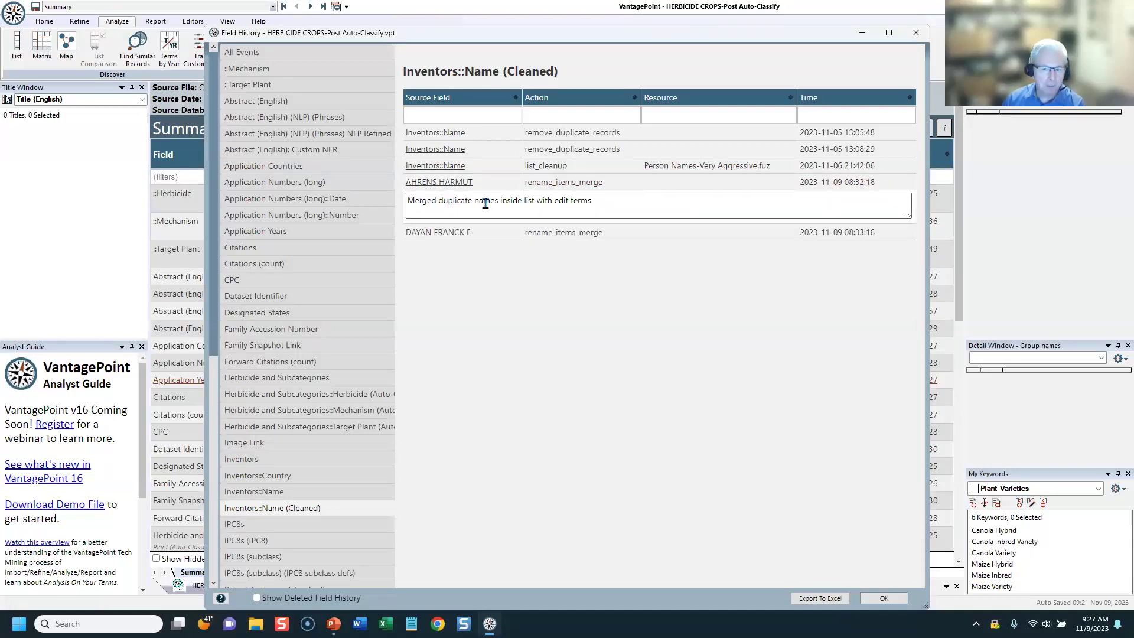
{"action": "left_click", "coordinate": [456, 236]}
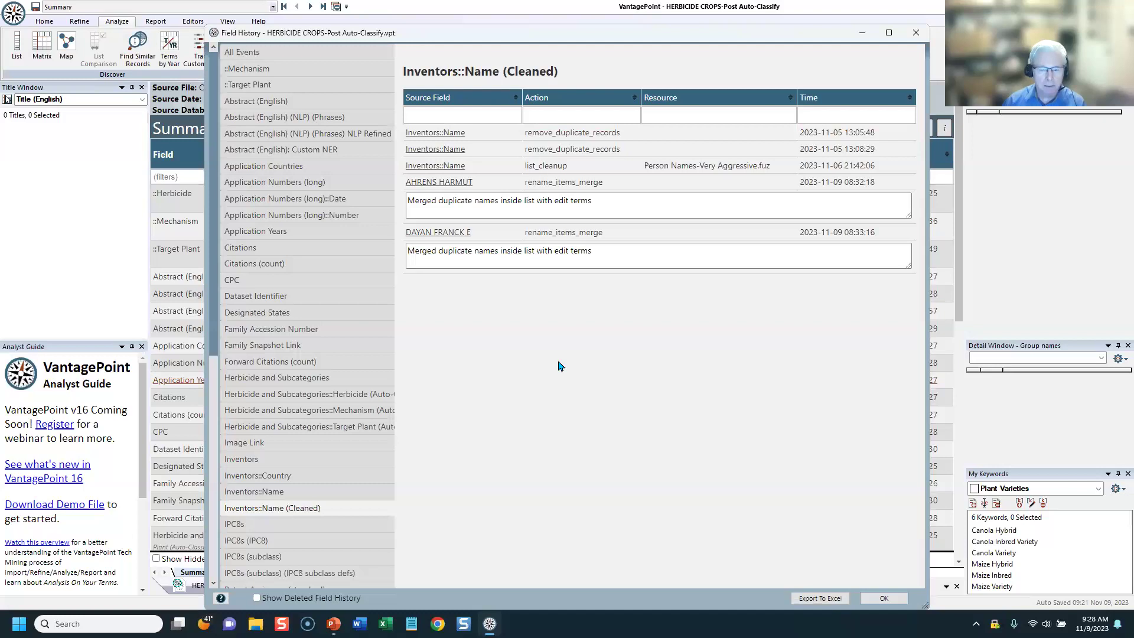
{"action": "key", "text": "alt+Tab"}
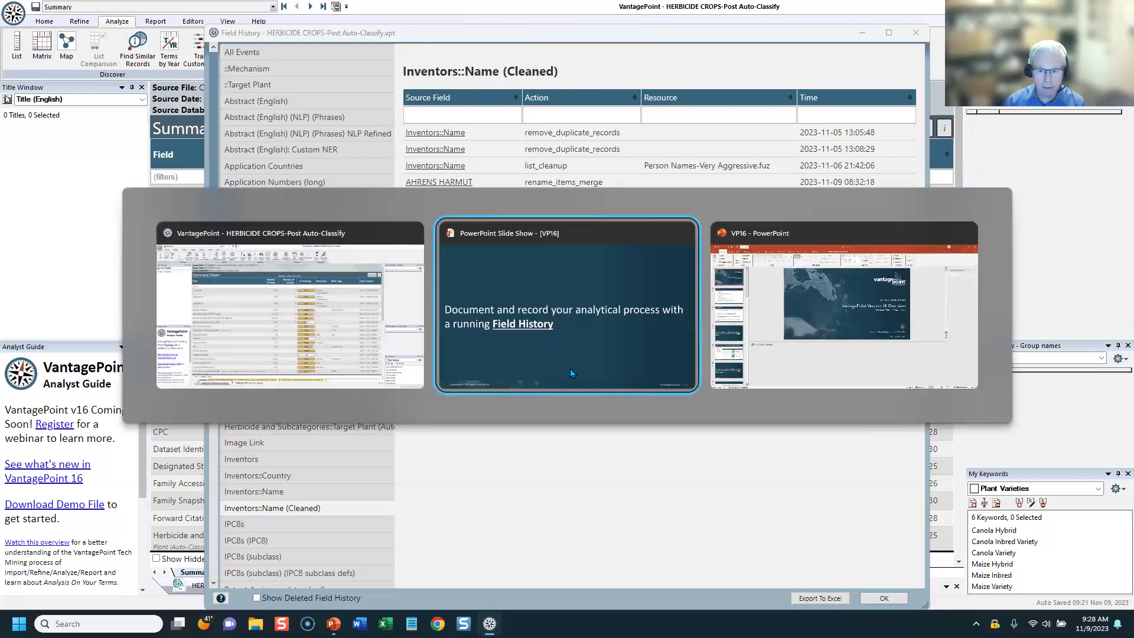